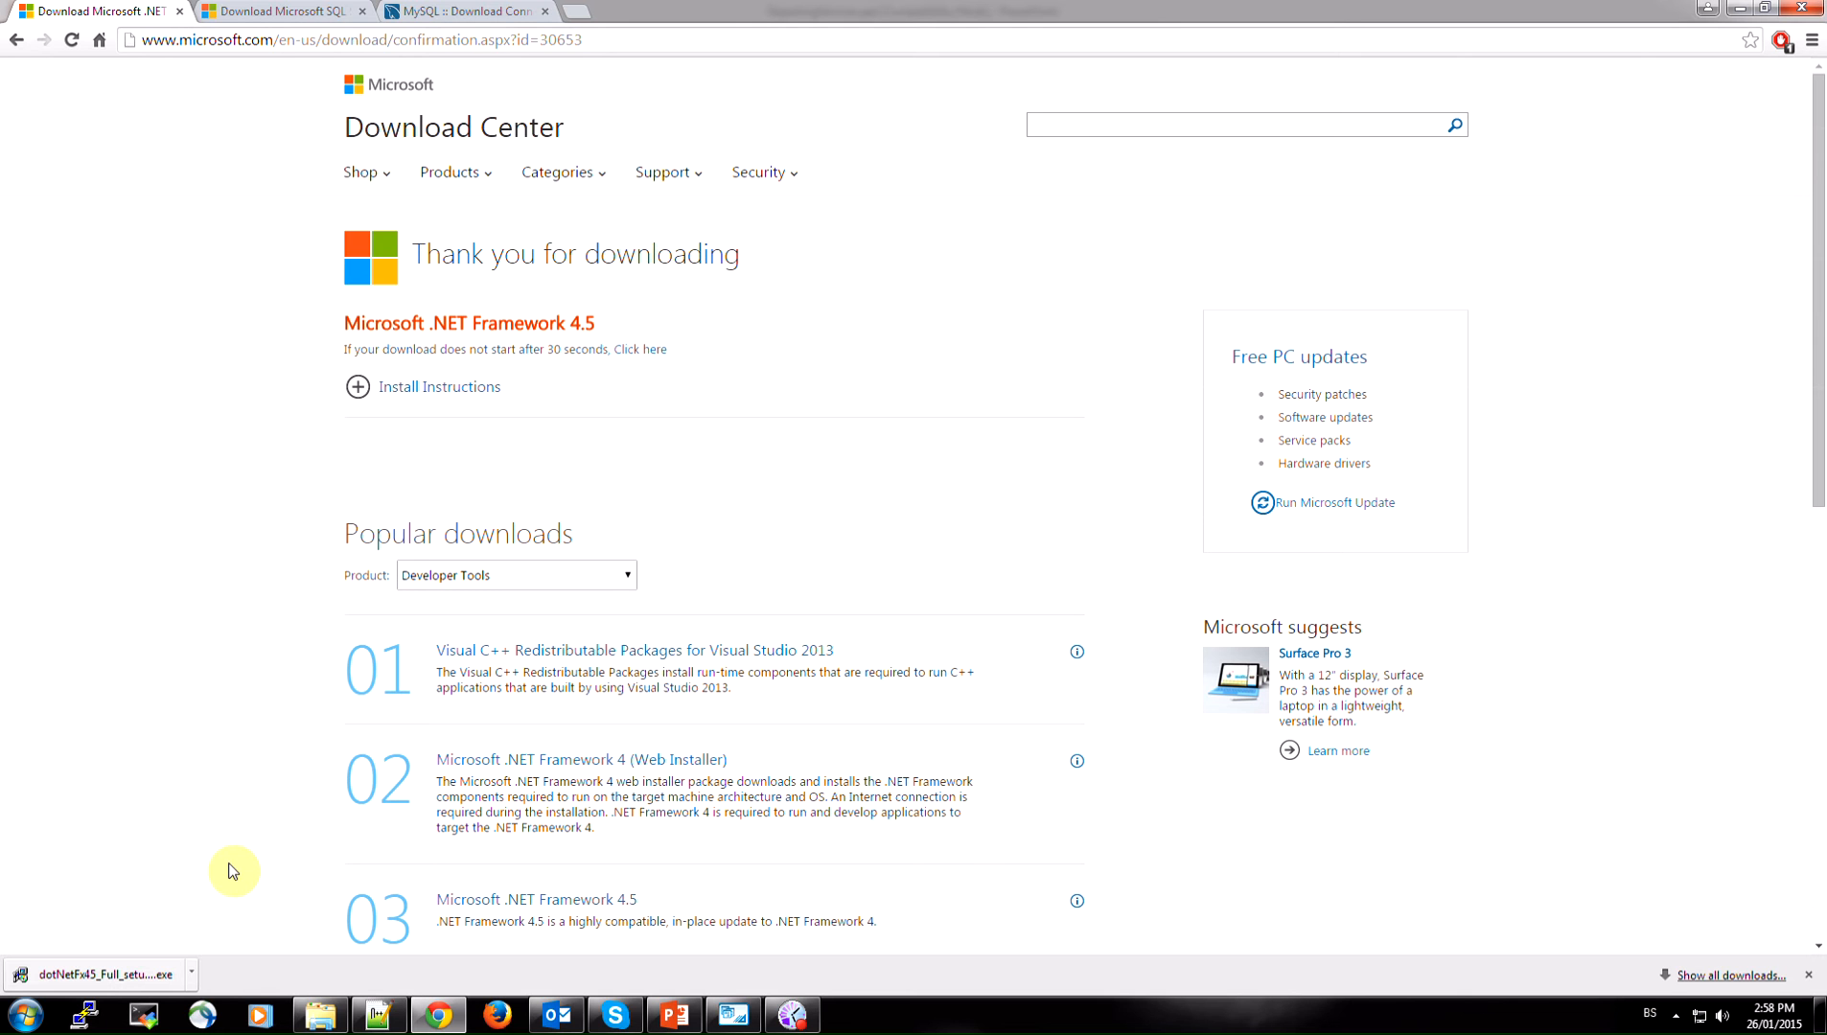
Download Microsoft SQL Server Data Tools - Business Intelligence for Visual Studio 2012 in English
left_click(266, 8)
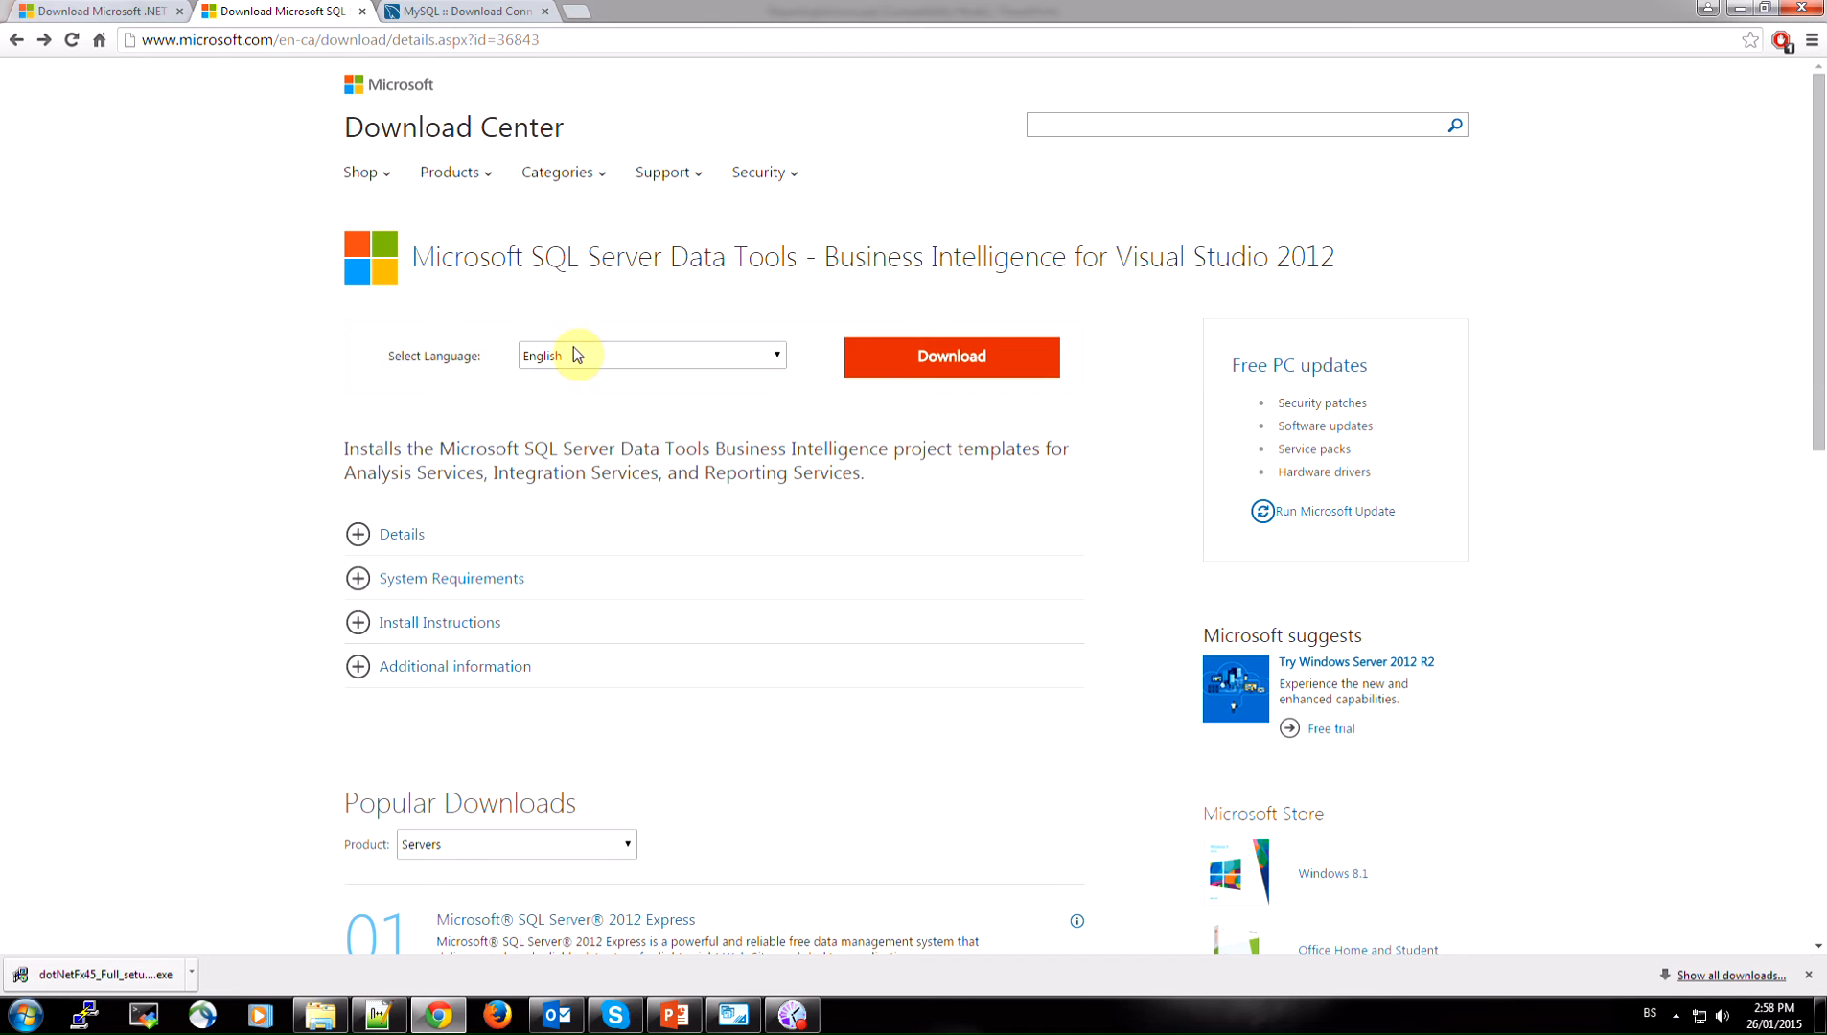
left_click(964, 356)
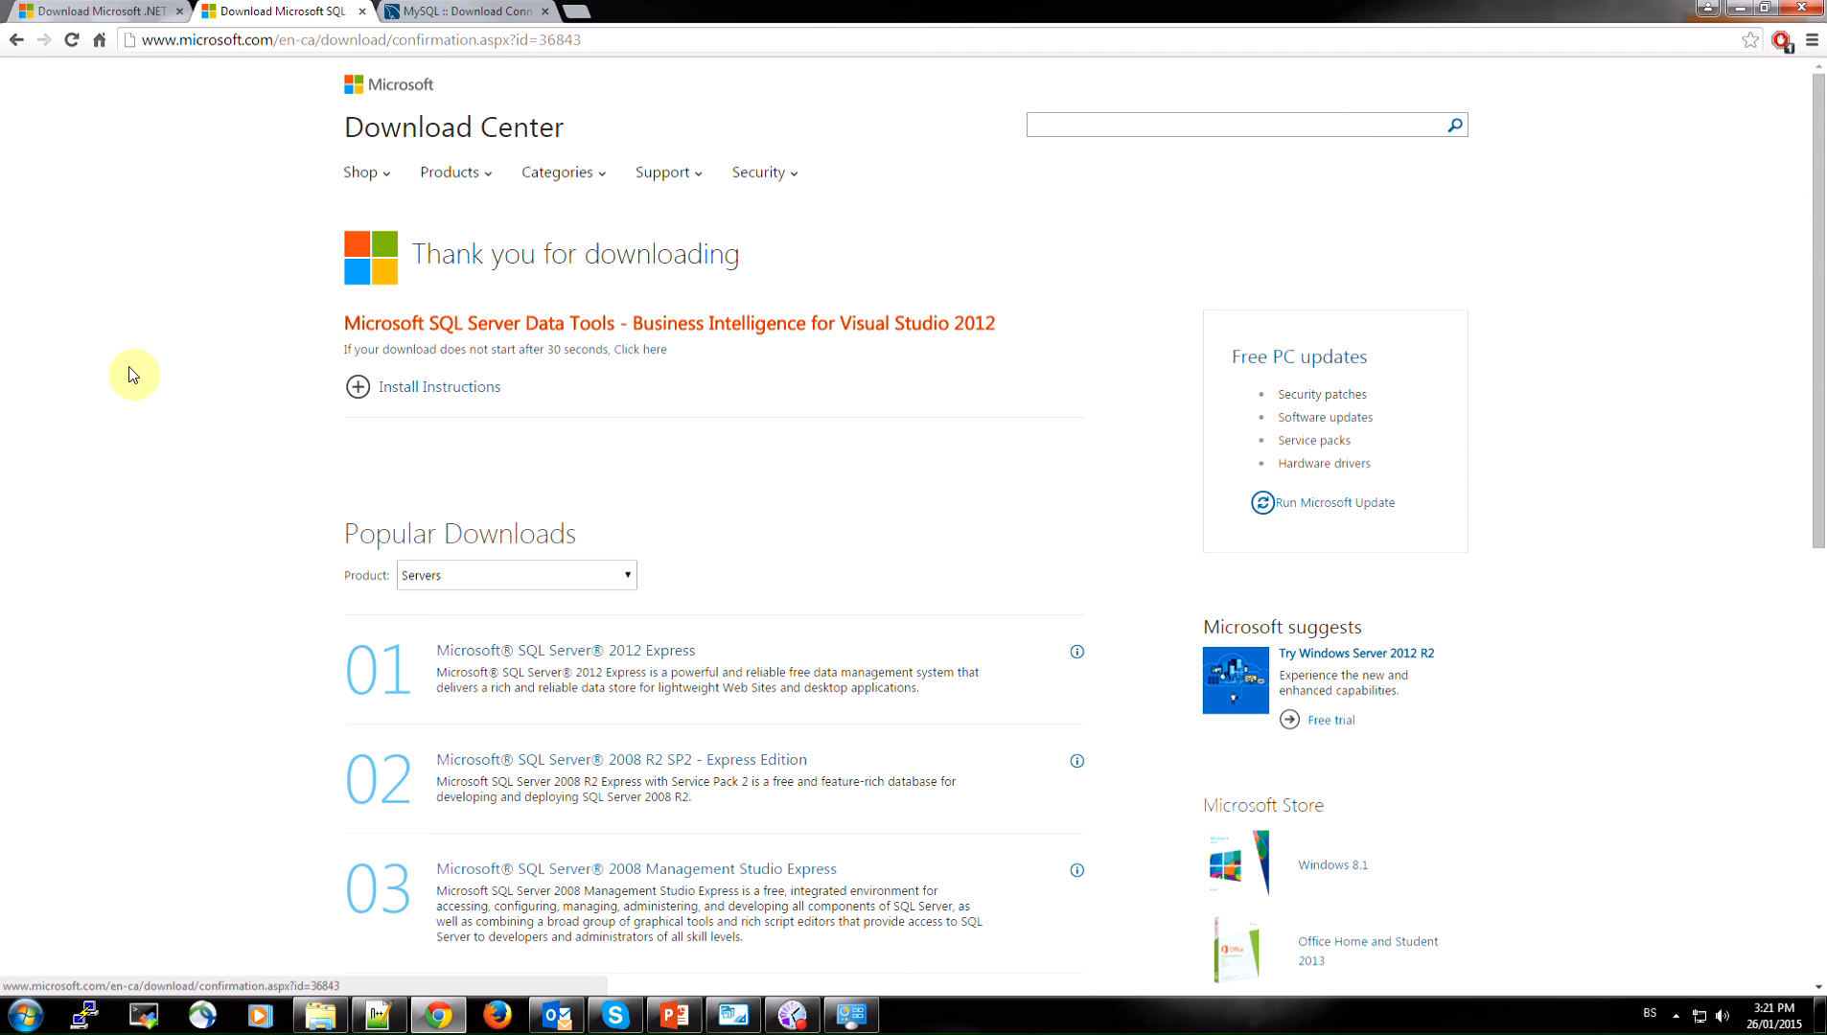
Compare the 32-bit and 64-bit MySQL Connector/ODBC MSI installers and check the computer's system type in the Windows system information
left_click(447, 9)
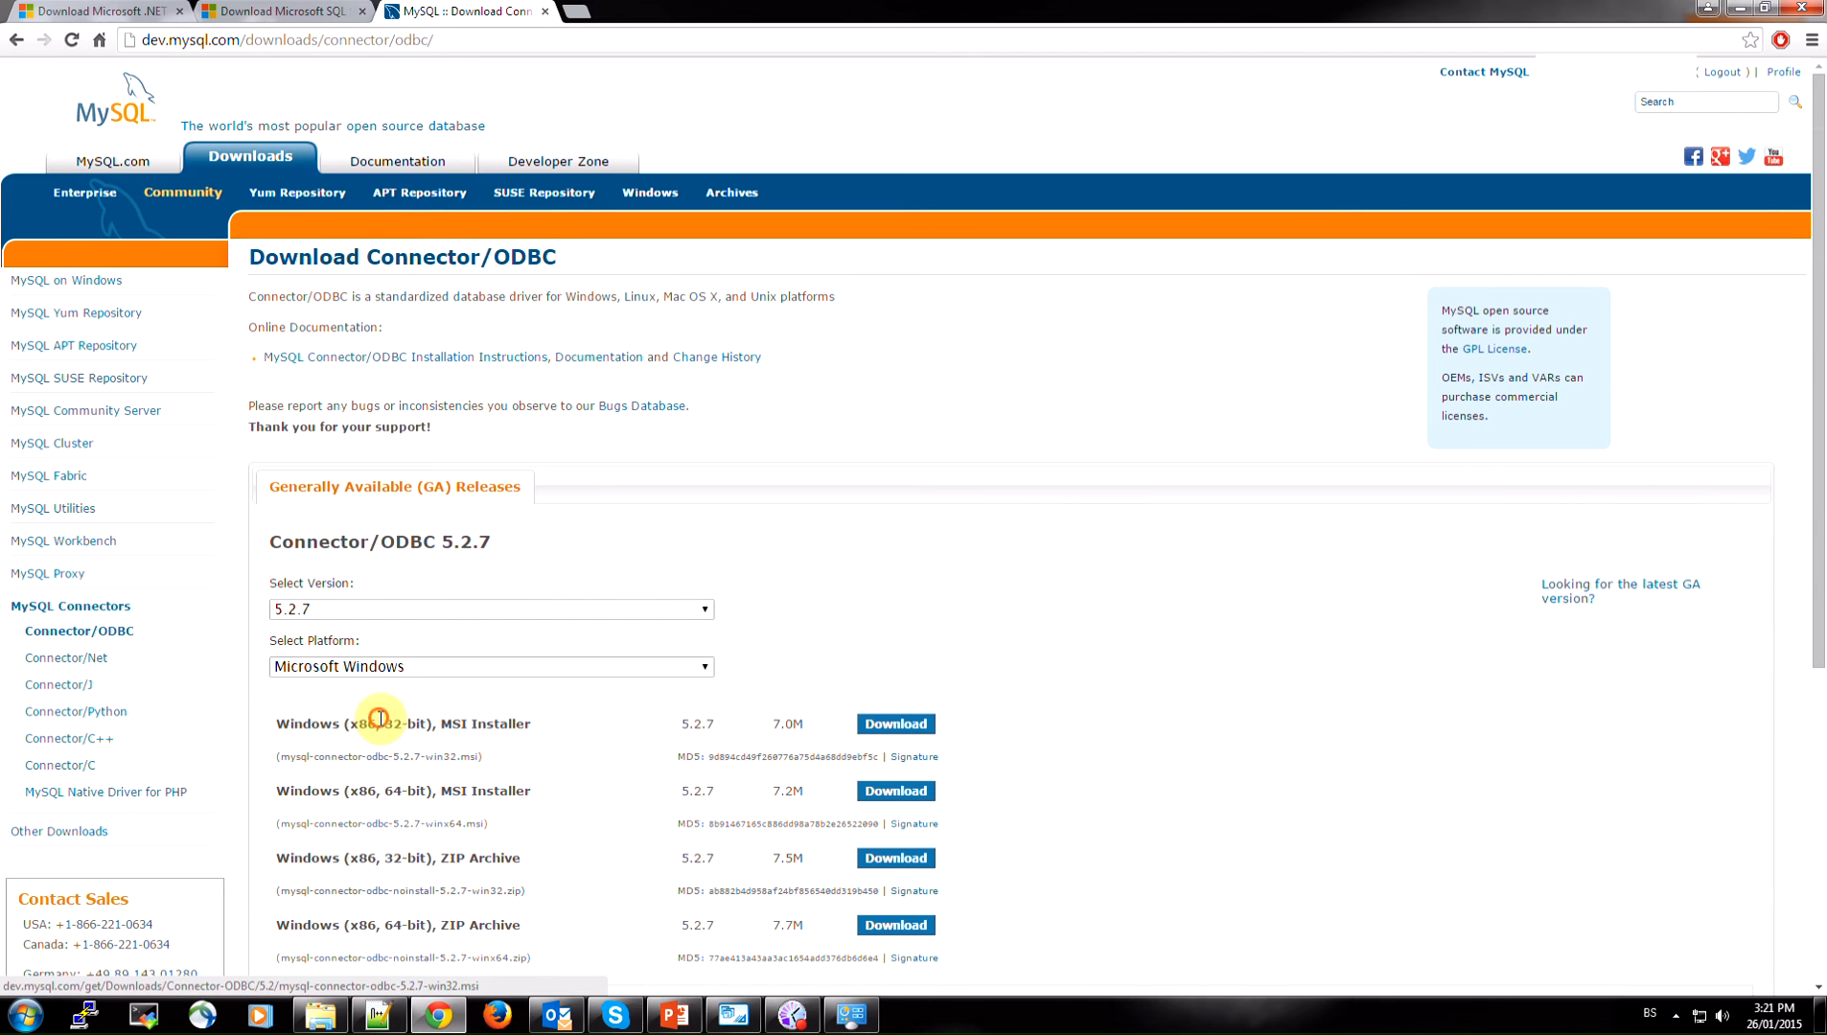
left_click_drag(382, 725, 430, 726)
left_click_drag(383, 795, 432, 798)
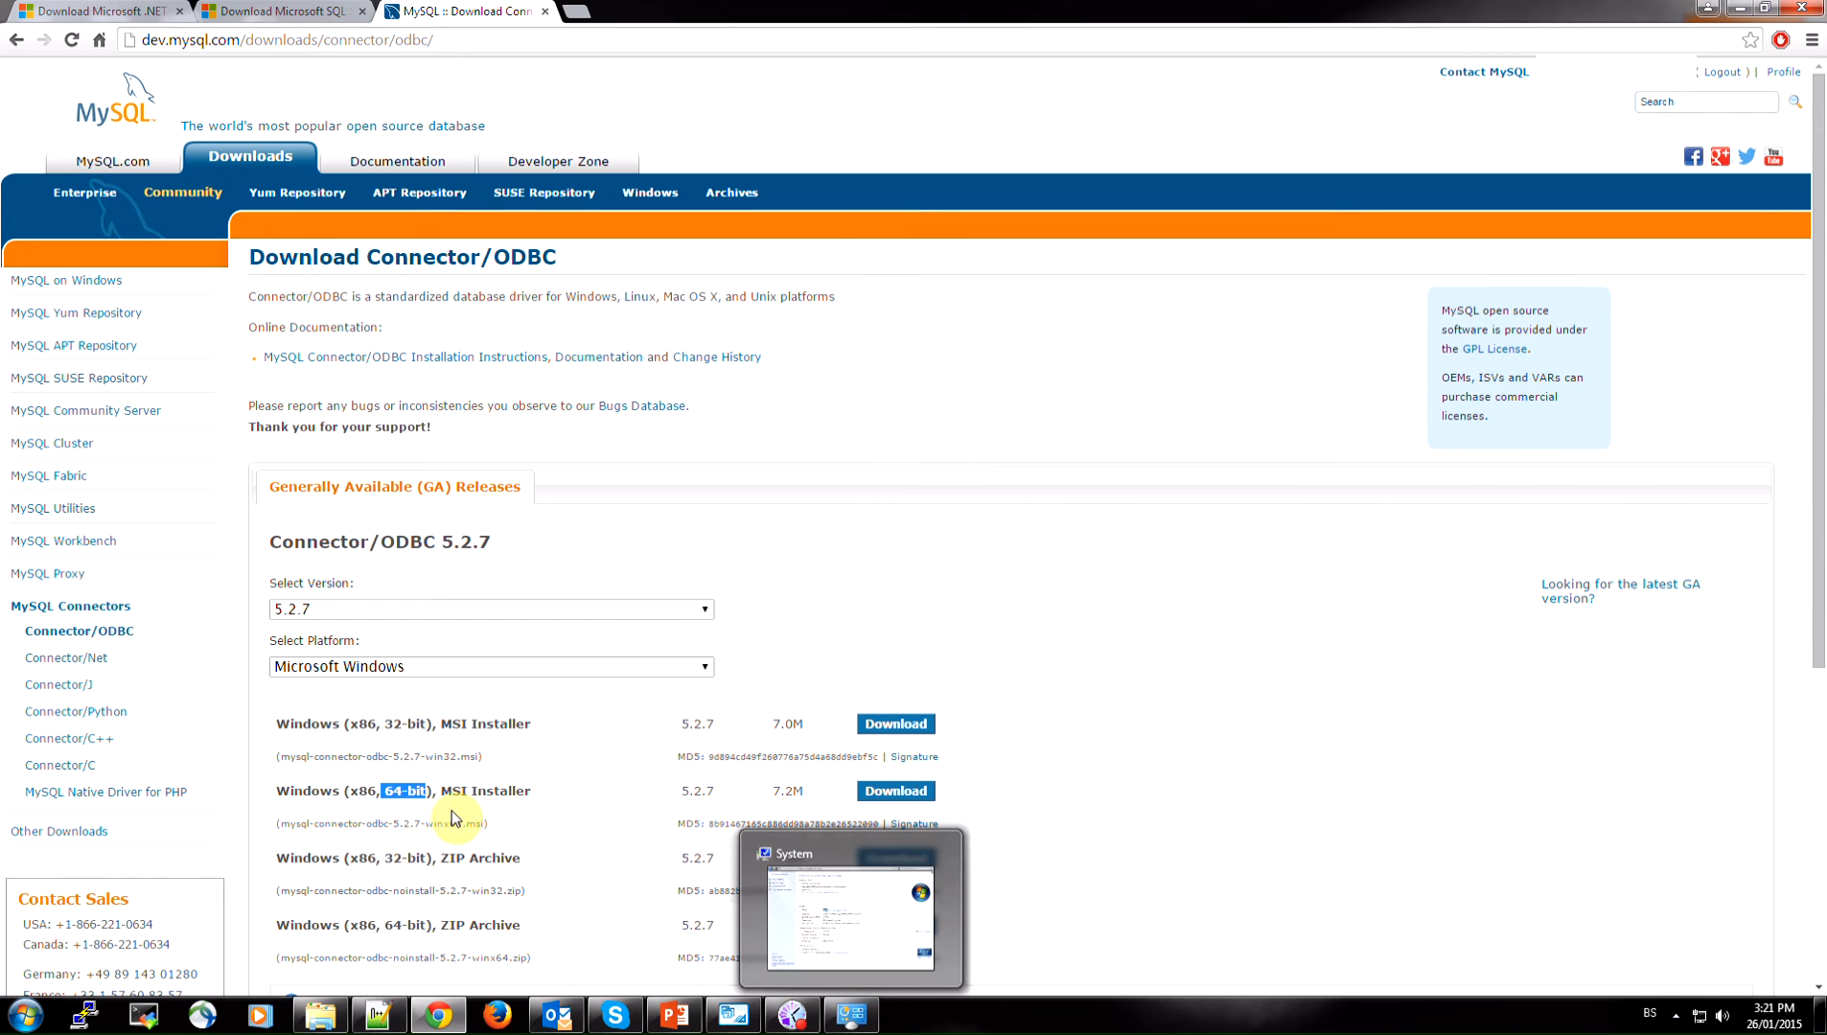
left_click(460, 778)
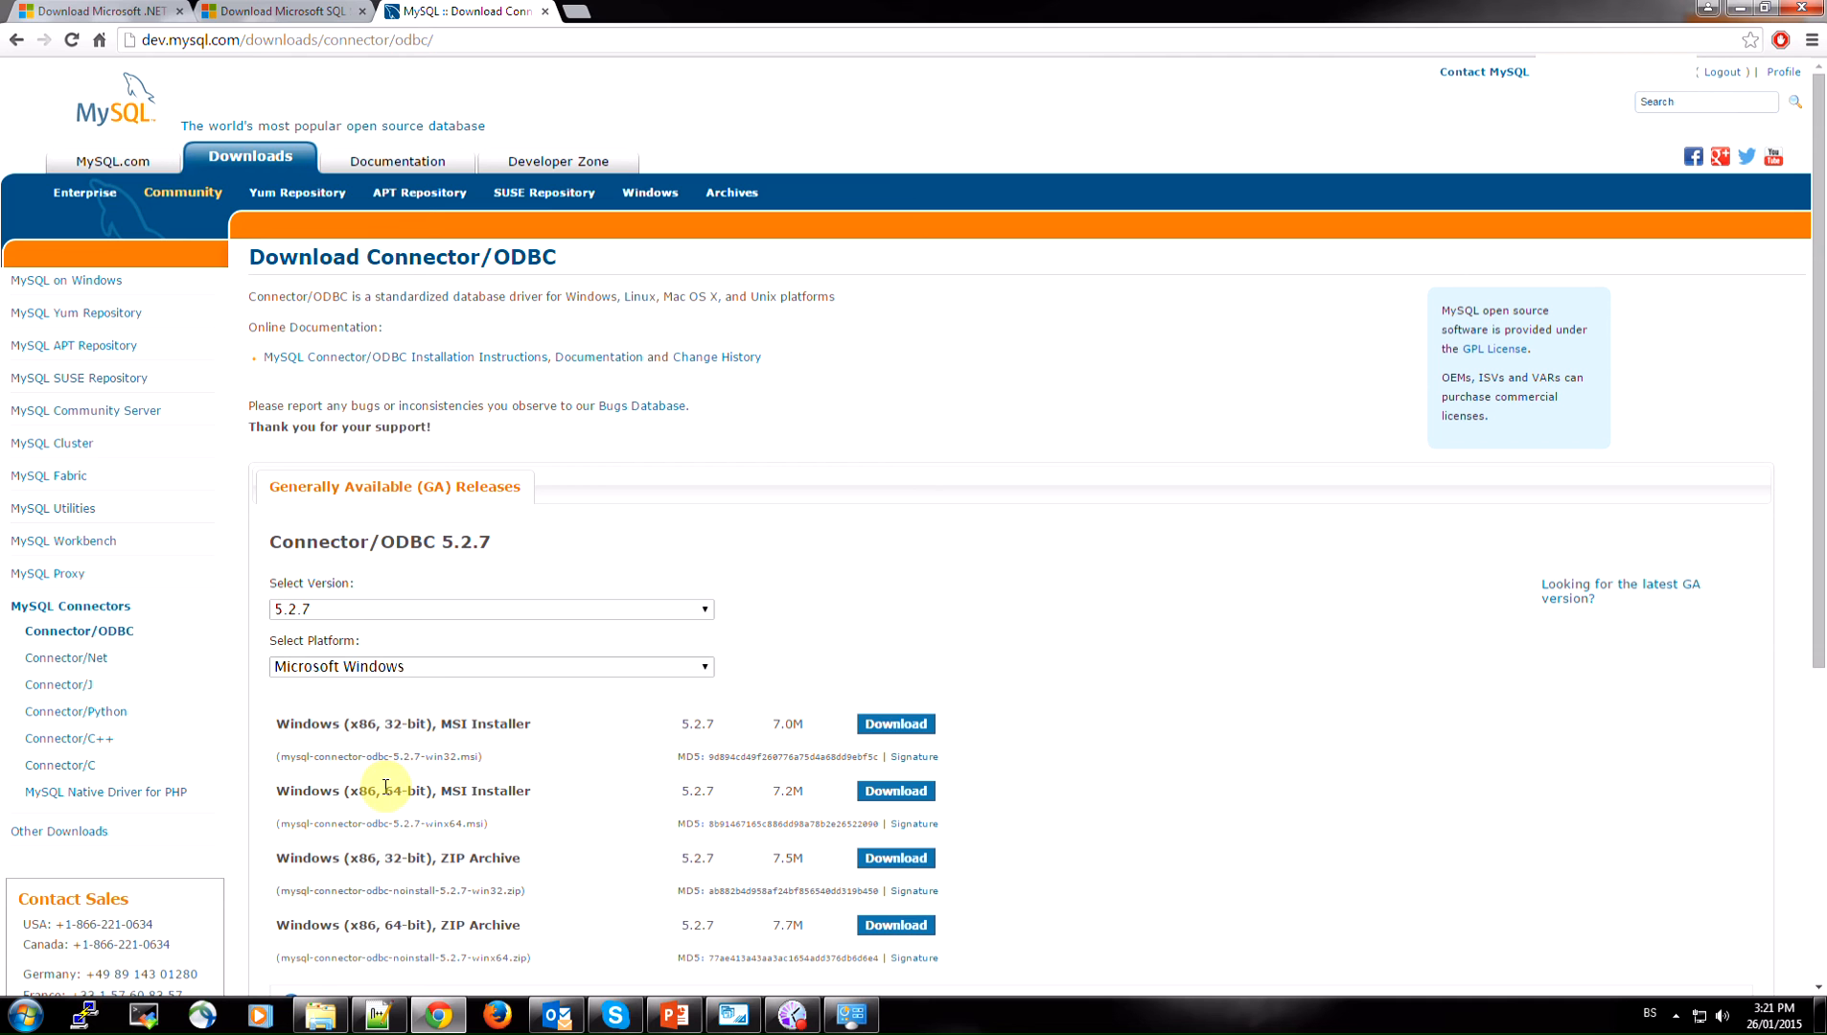
left_click(853, 1018)
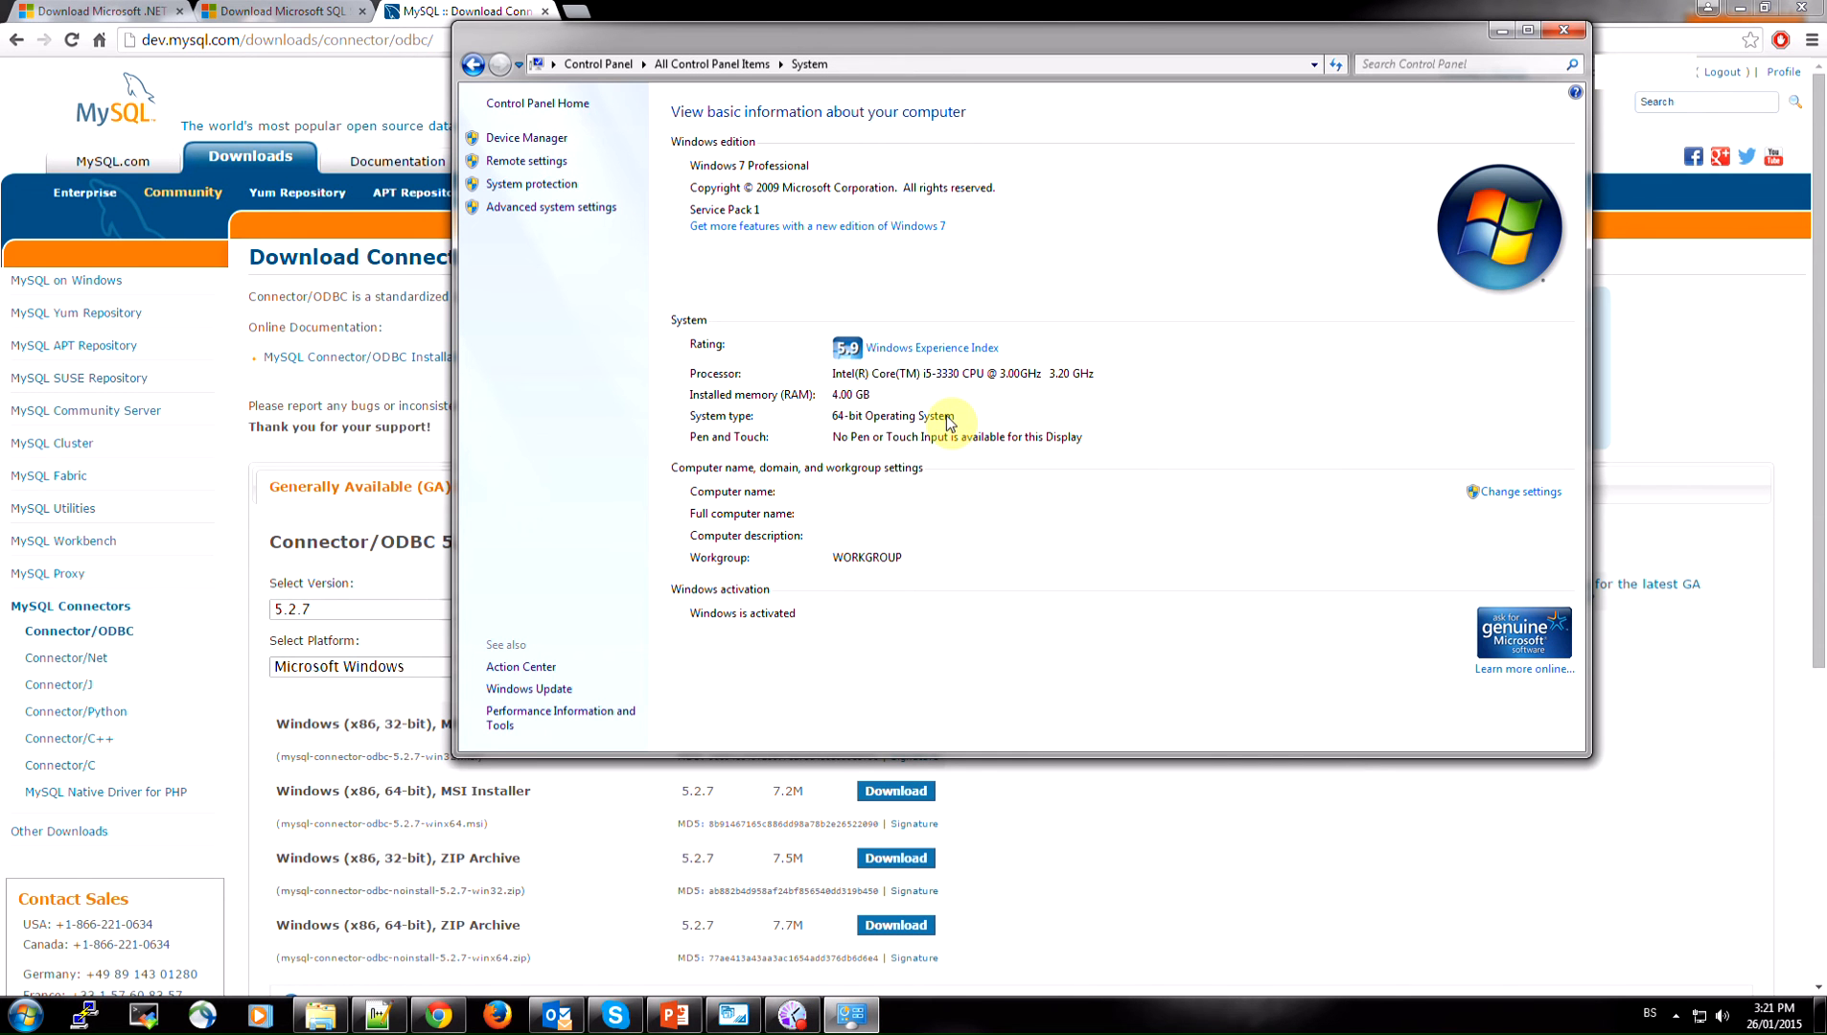
left_click(1040, 832)
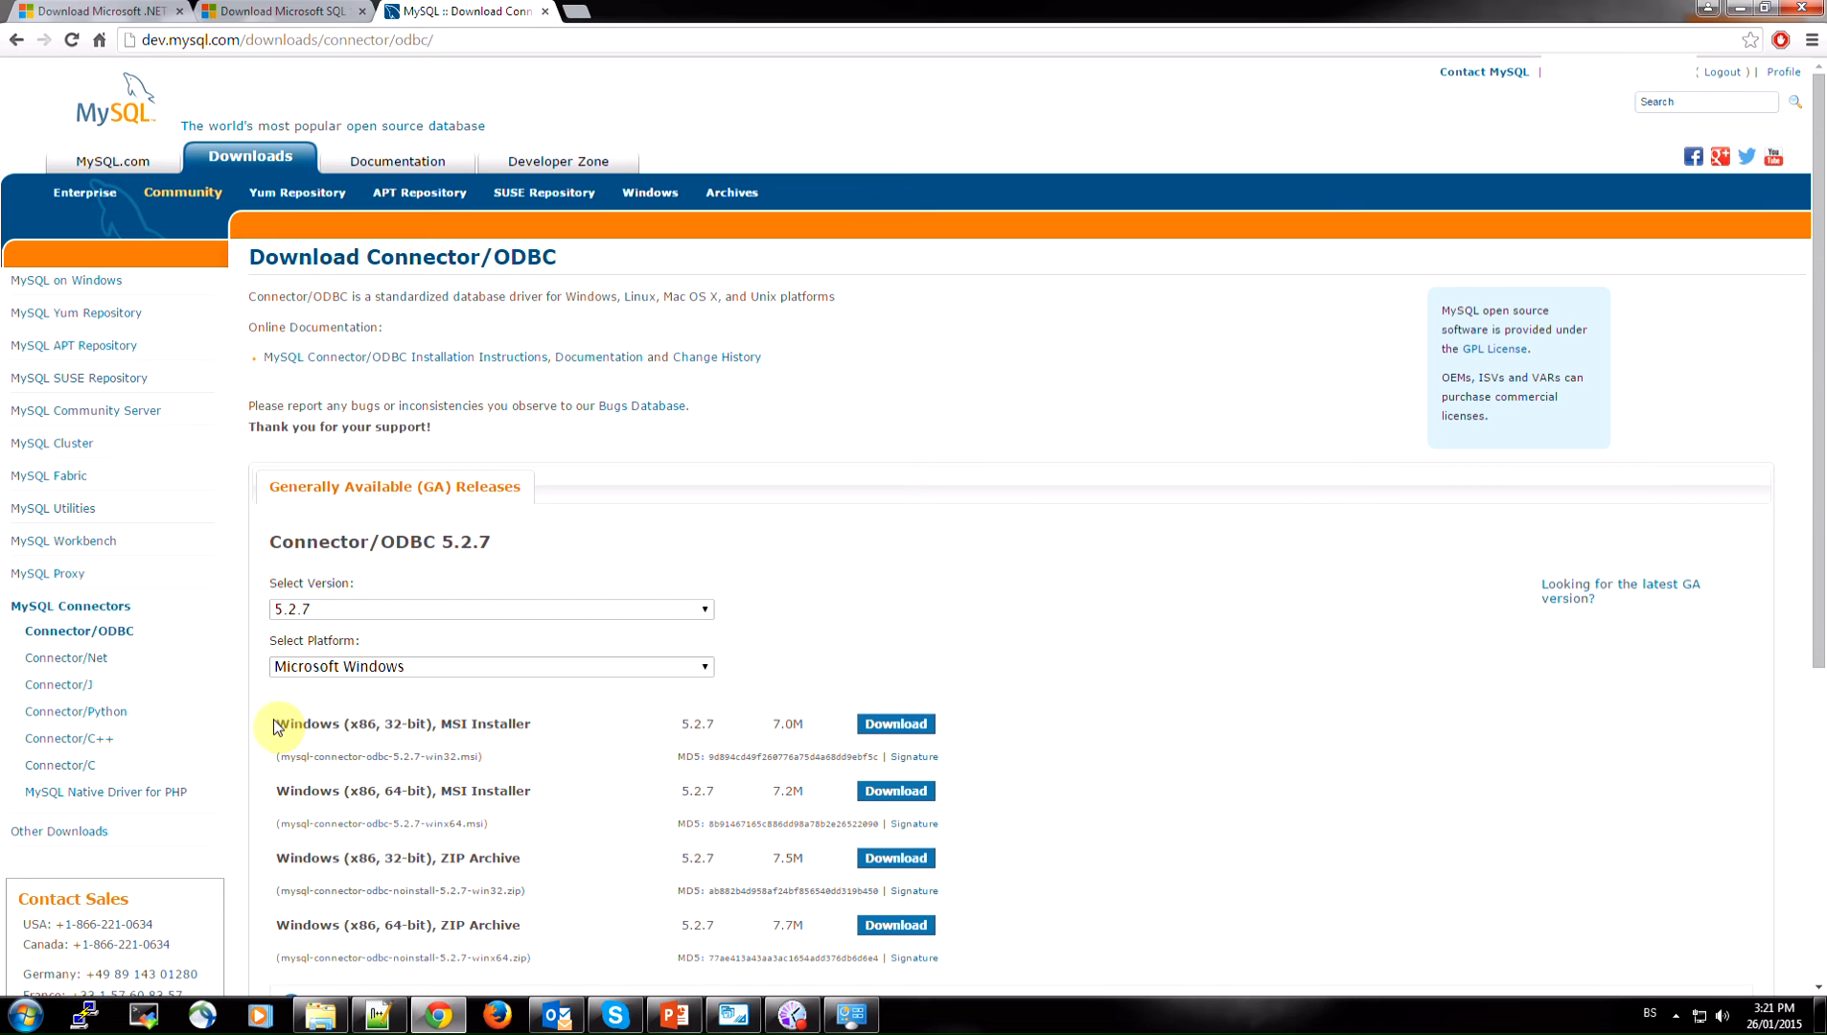
Download the Windows (x86, 32-bit) MSI Installer of MySQL Connector/ODBC 5.2.7
left_click_drag(276, 726, 472, 726)
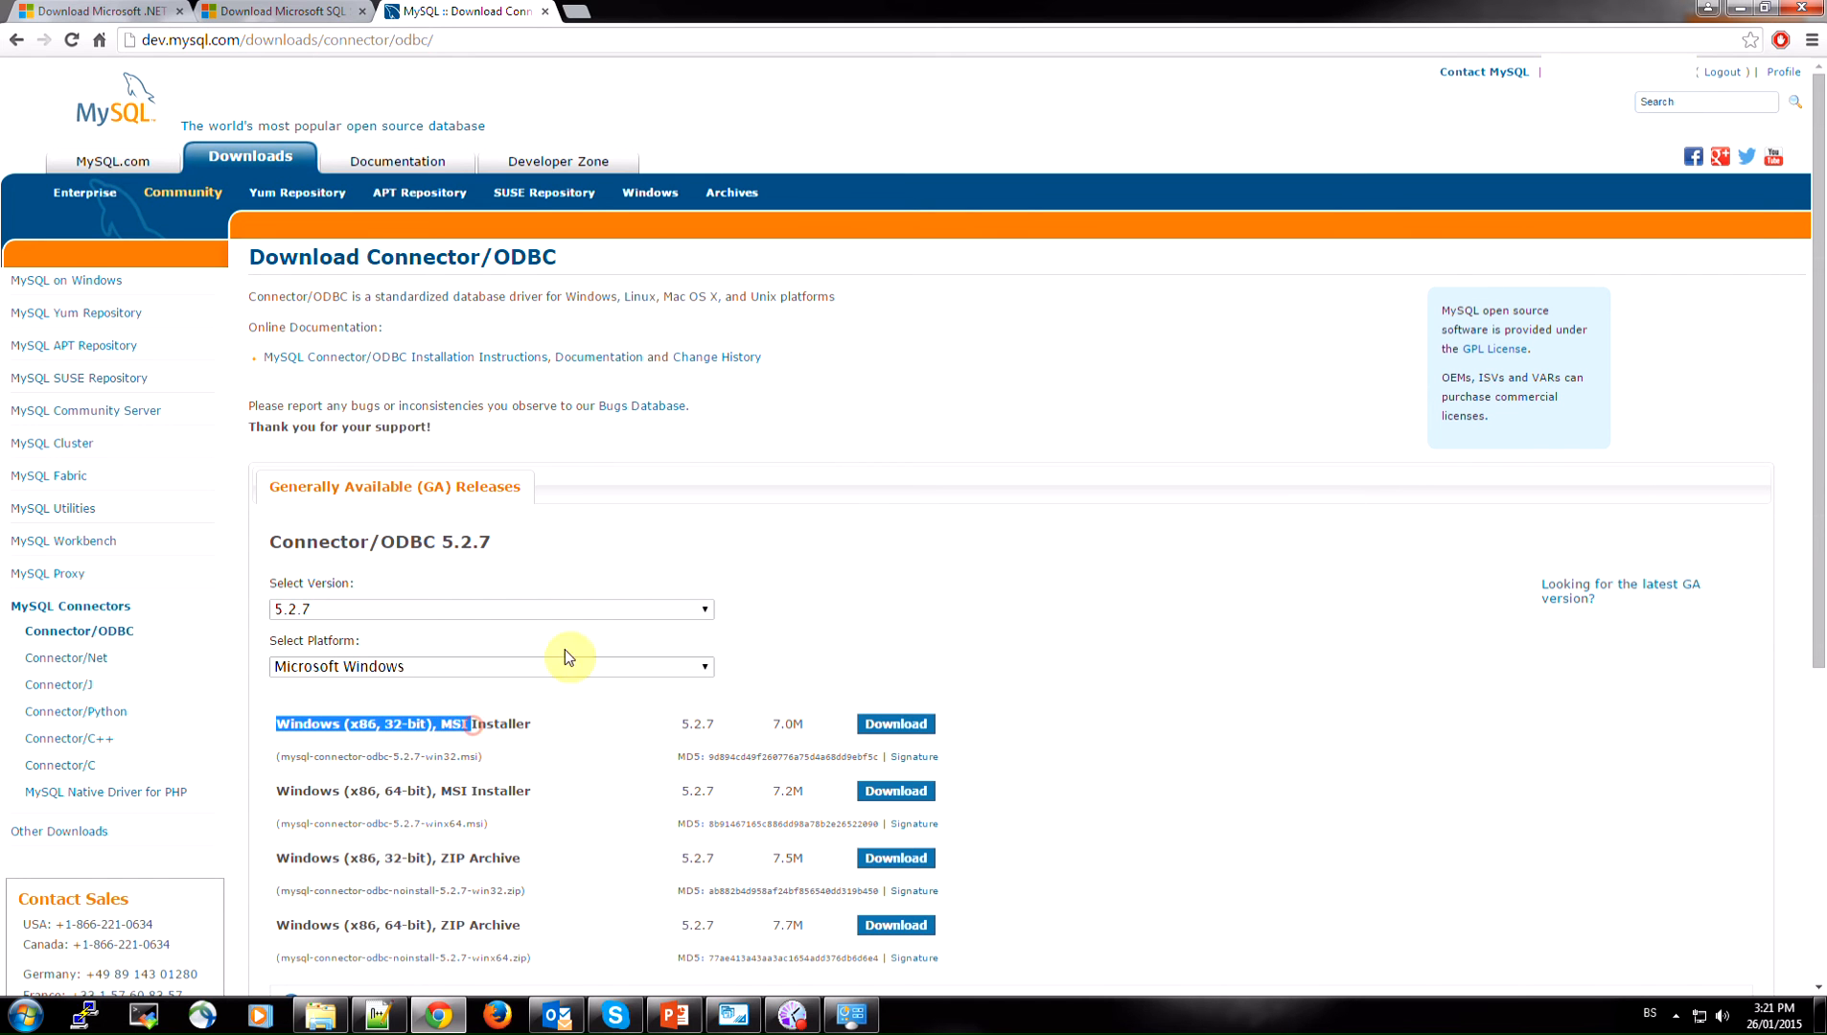
left_click(961, 736)
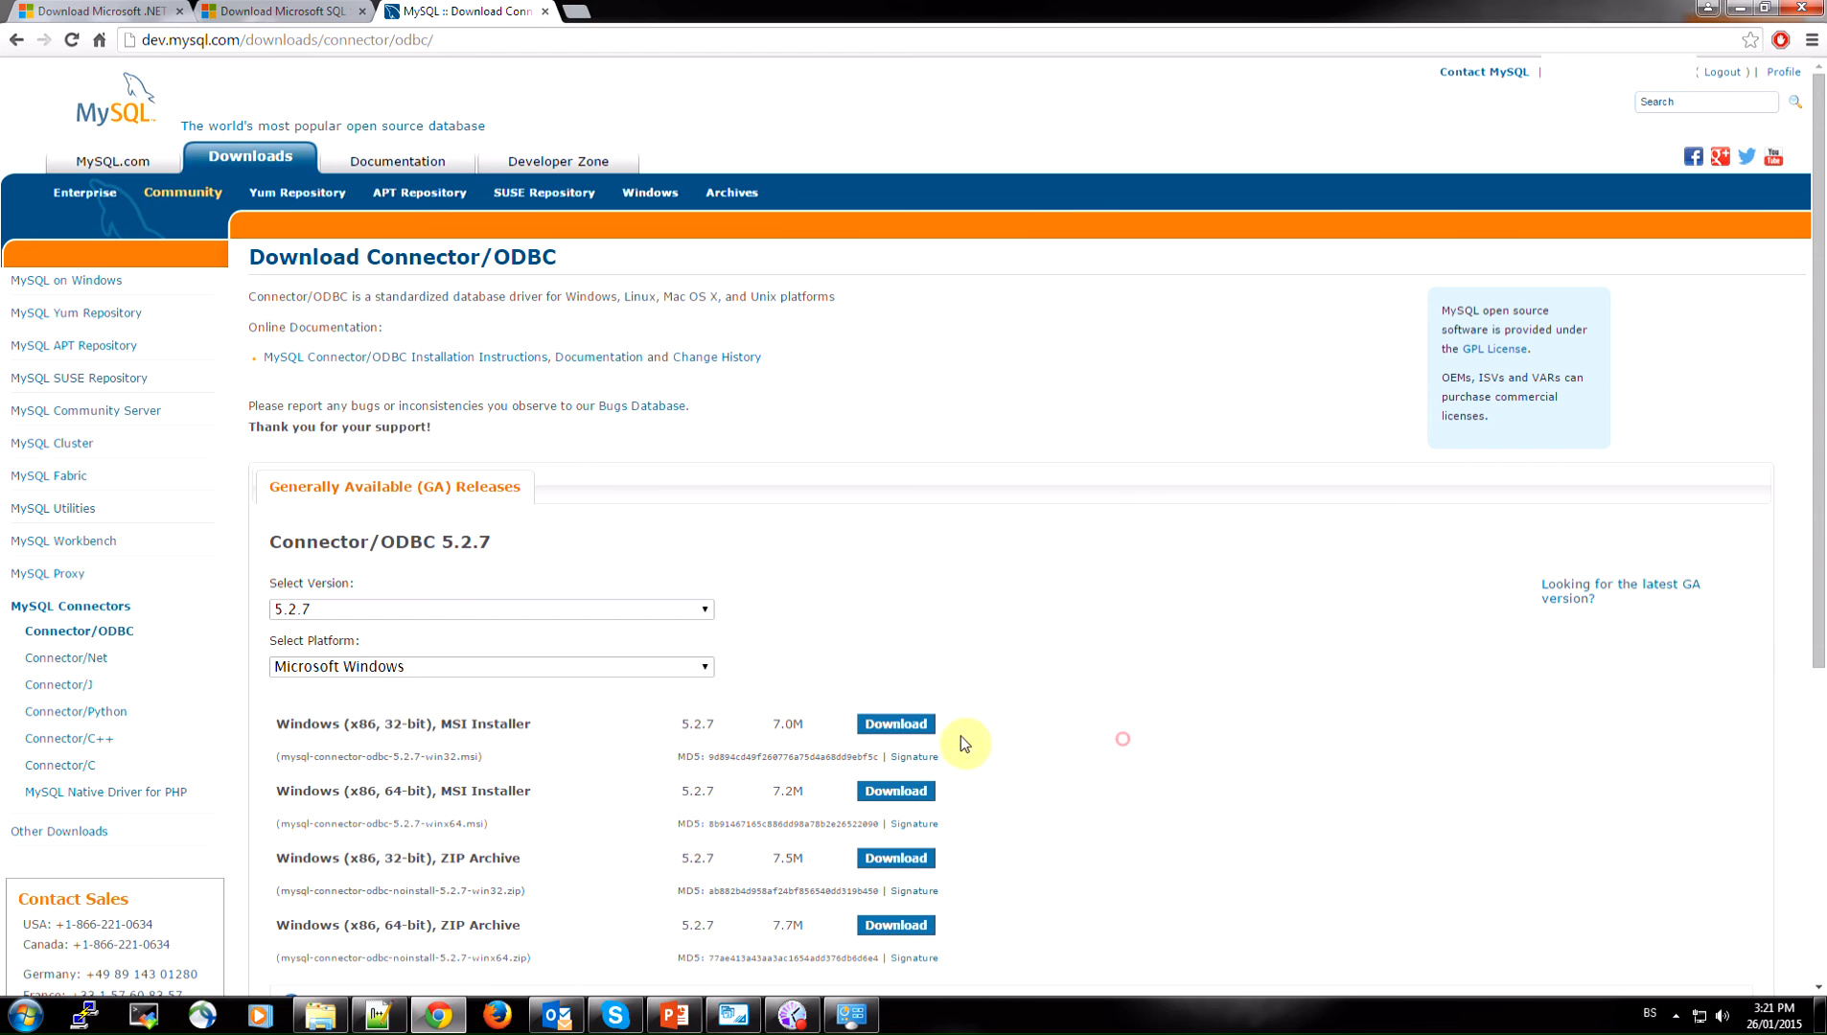
left_click(893, 724)
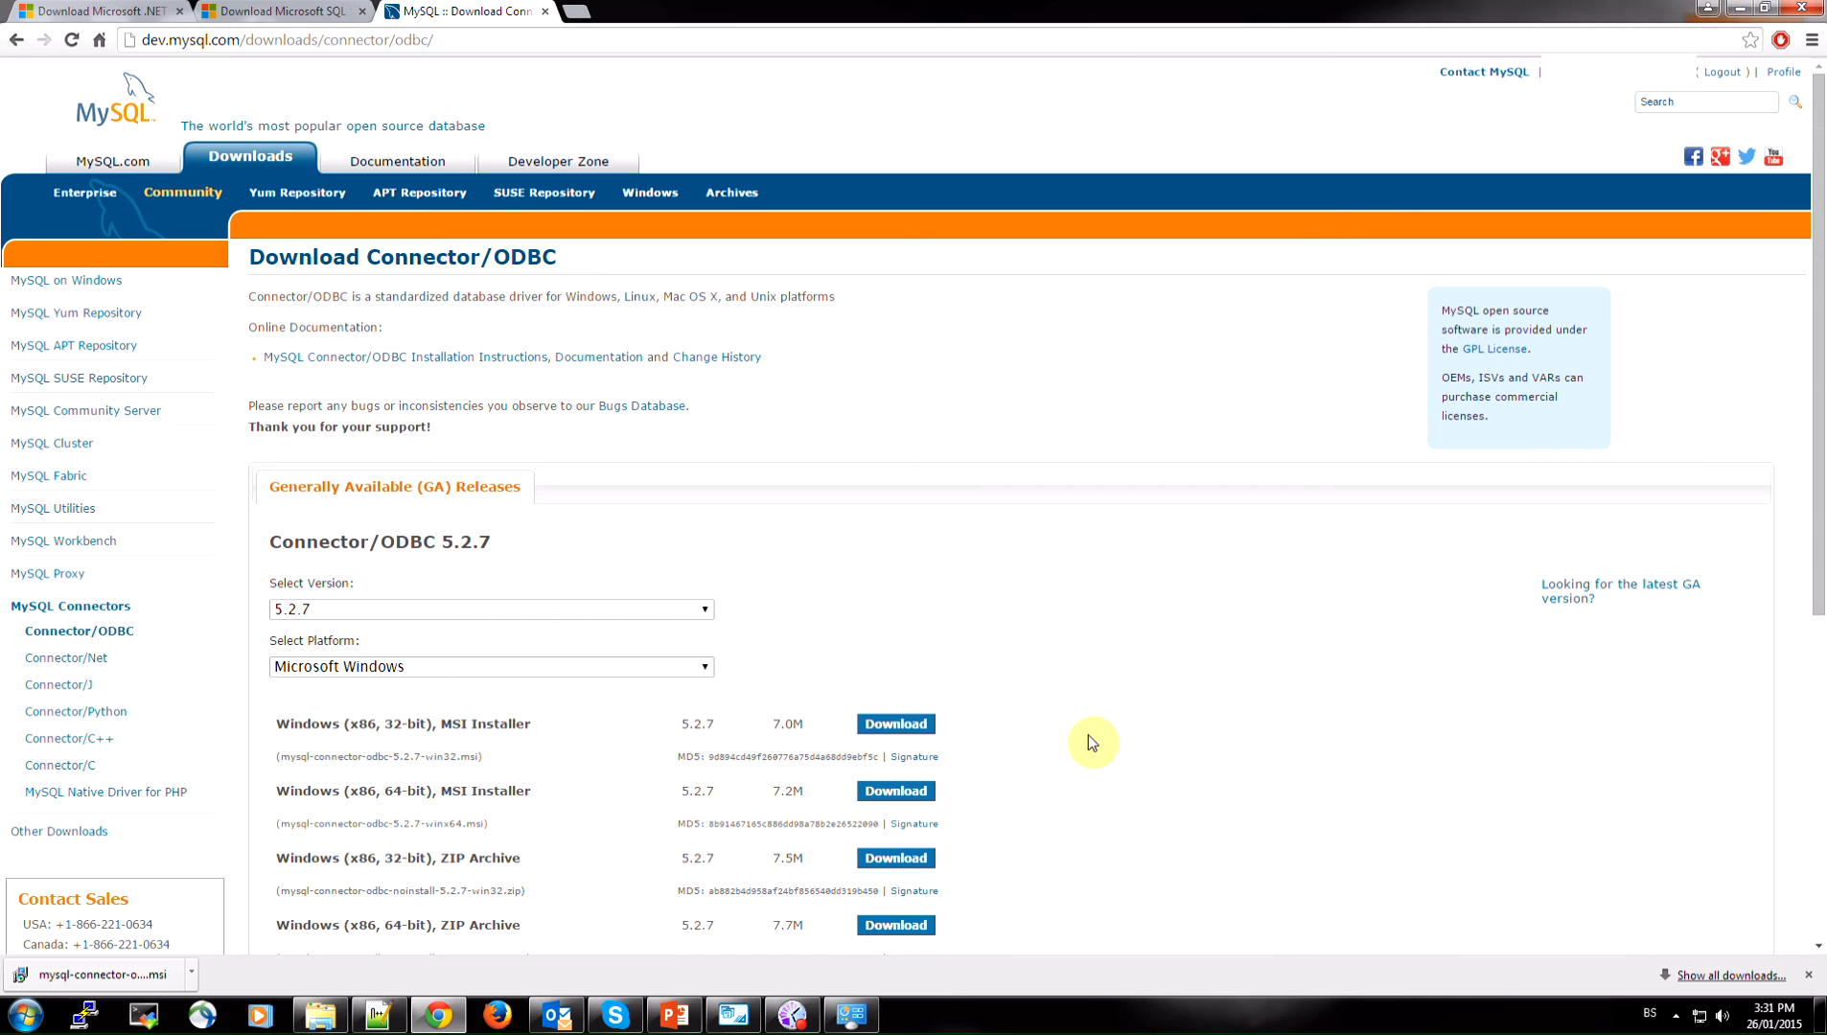
Open the Windows ODBC Data Sources administrator and start a new user data source with the MySQL ODBC 5.2 ANSI Driver
left_click(26, 1014)
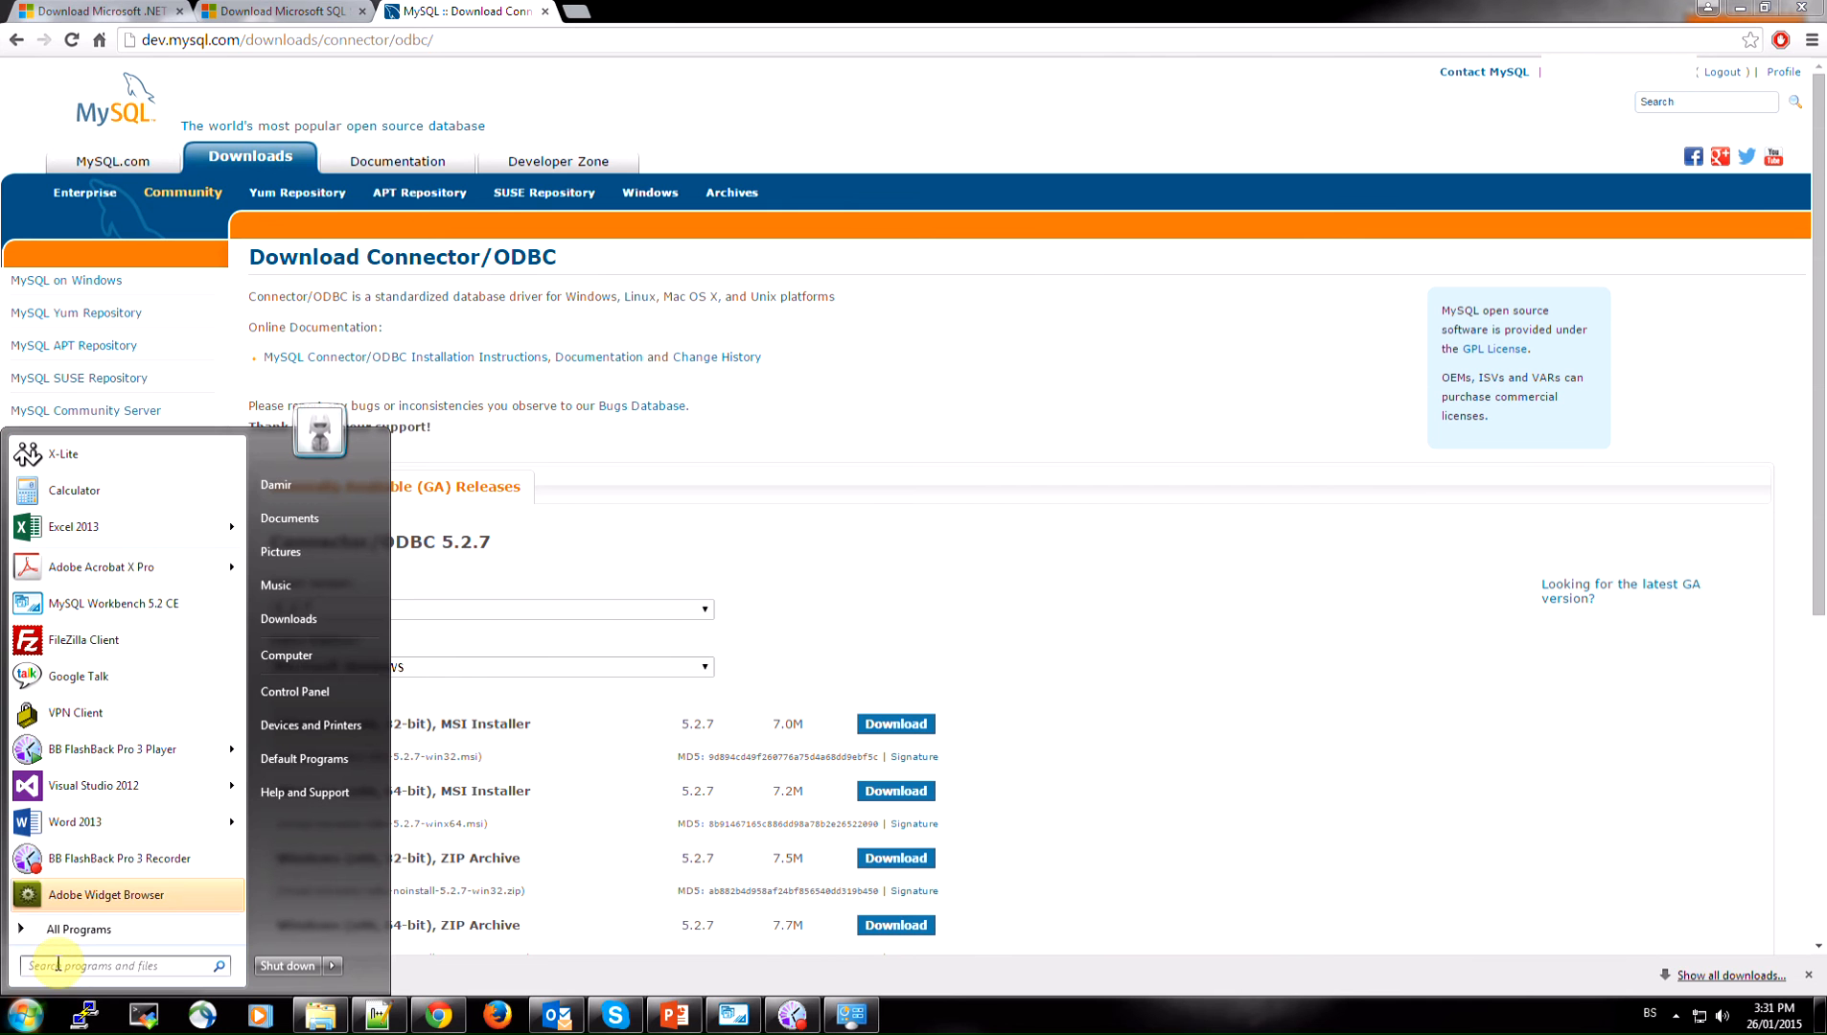
left_click(58, 964)
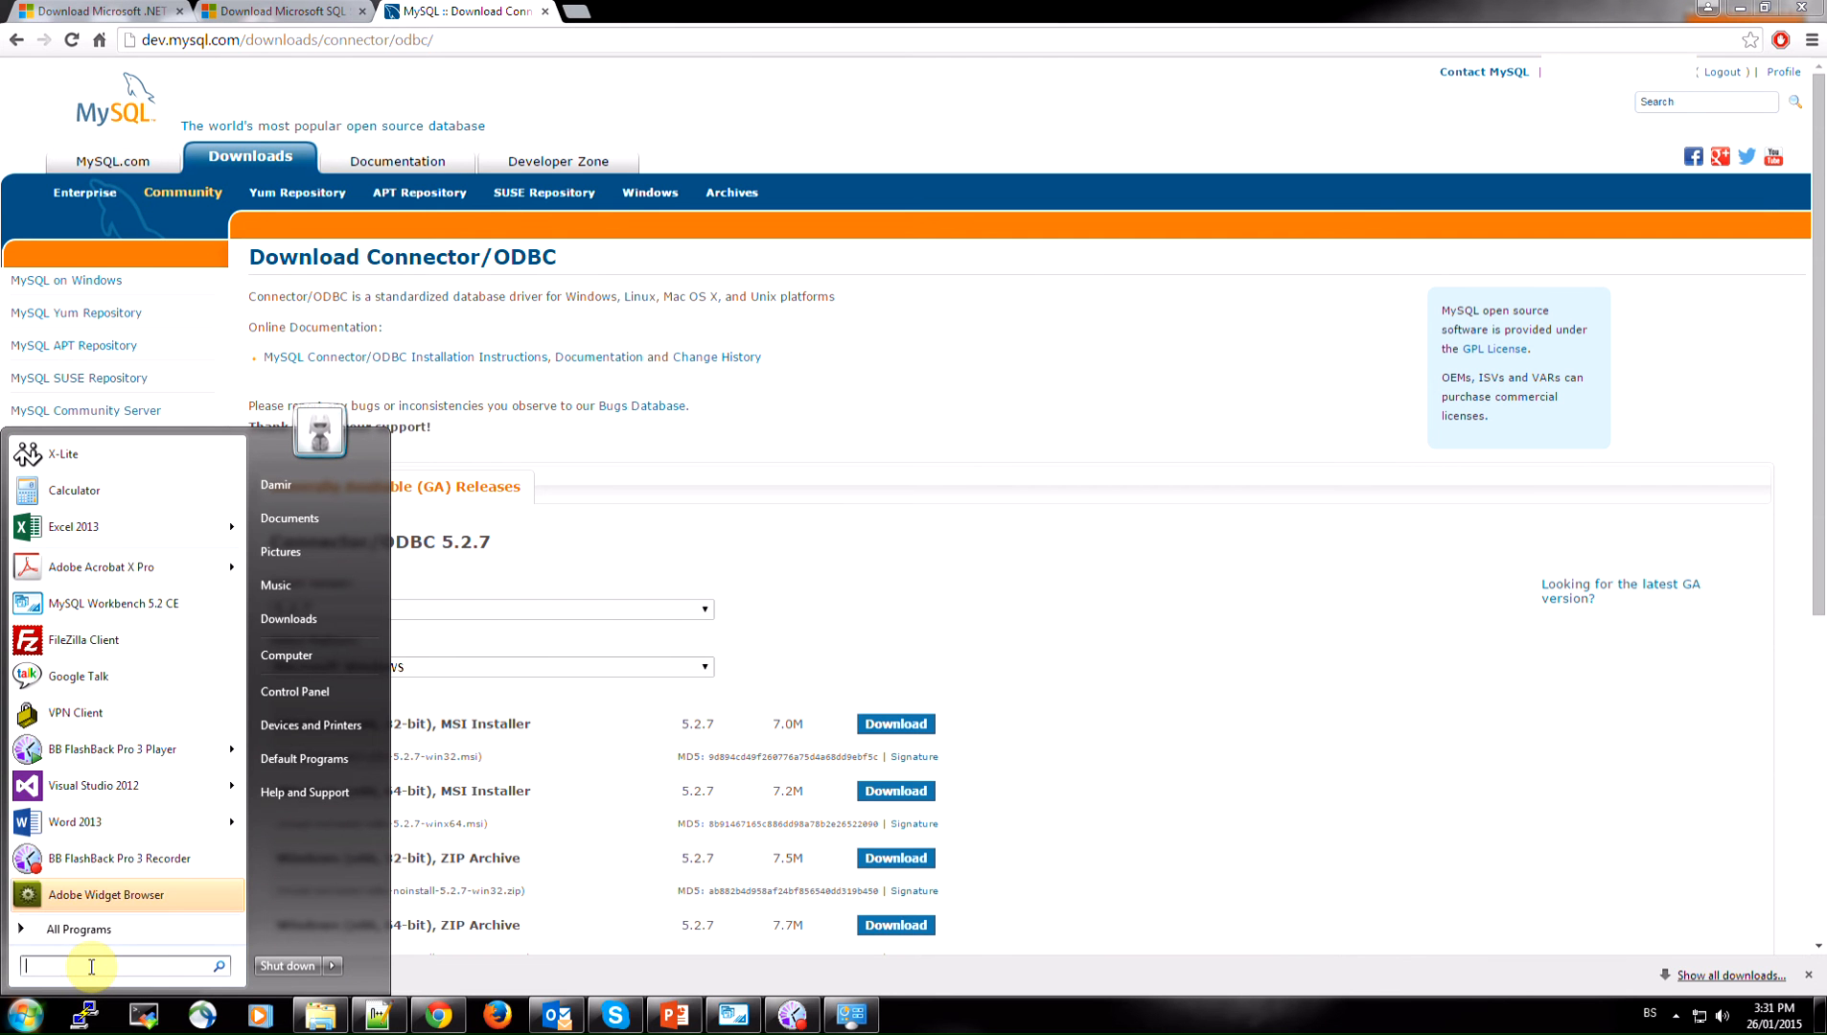
type("odbc")
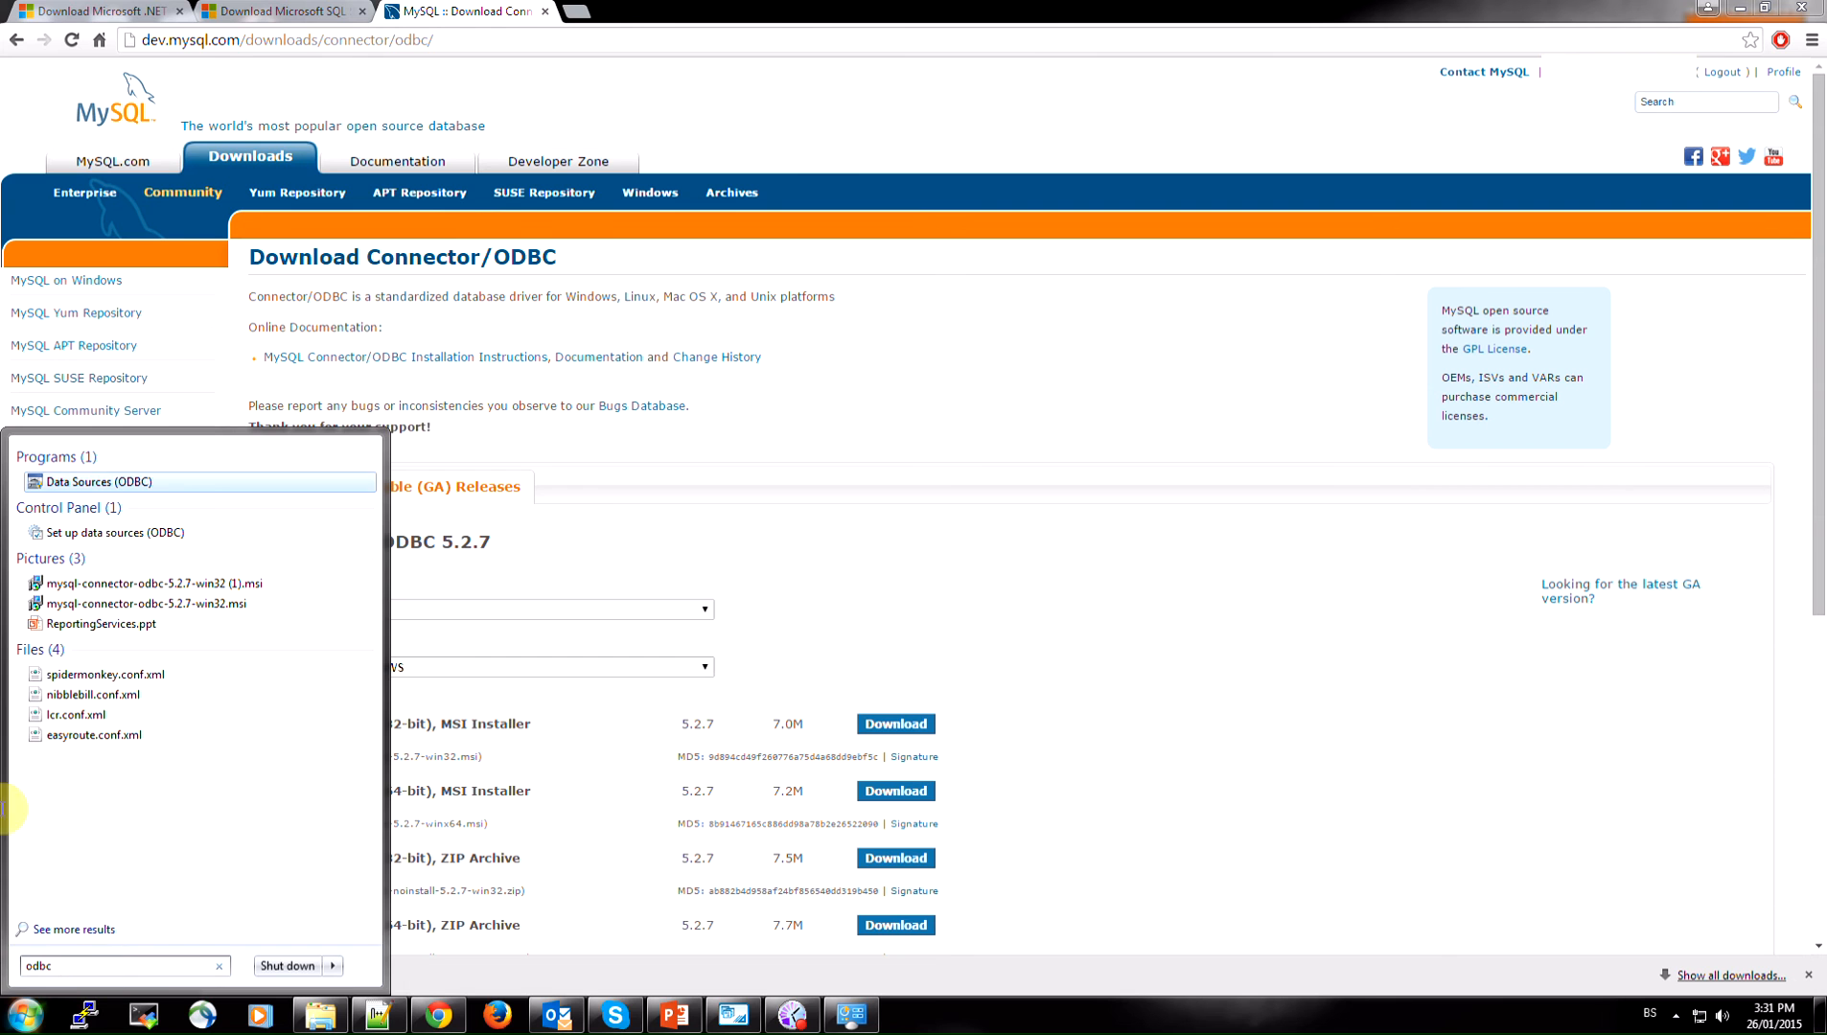
left_click(100, 482)
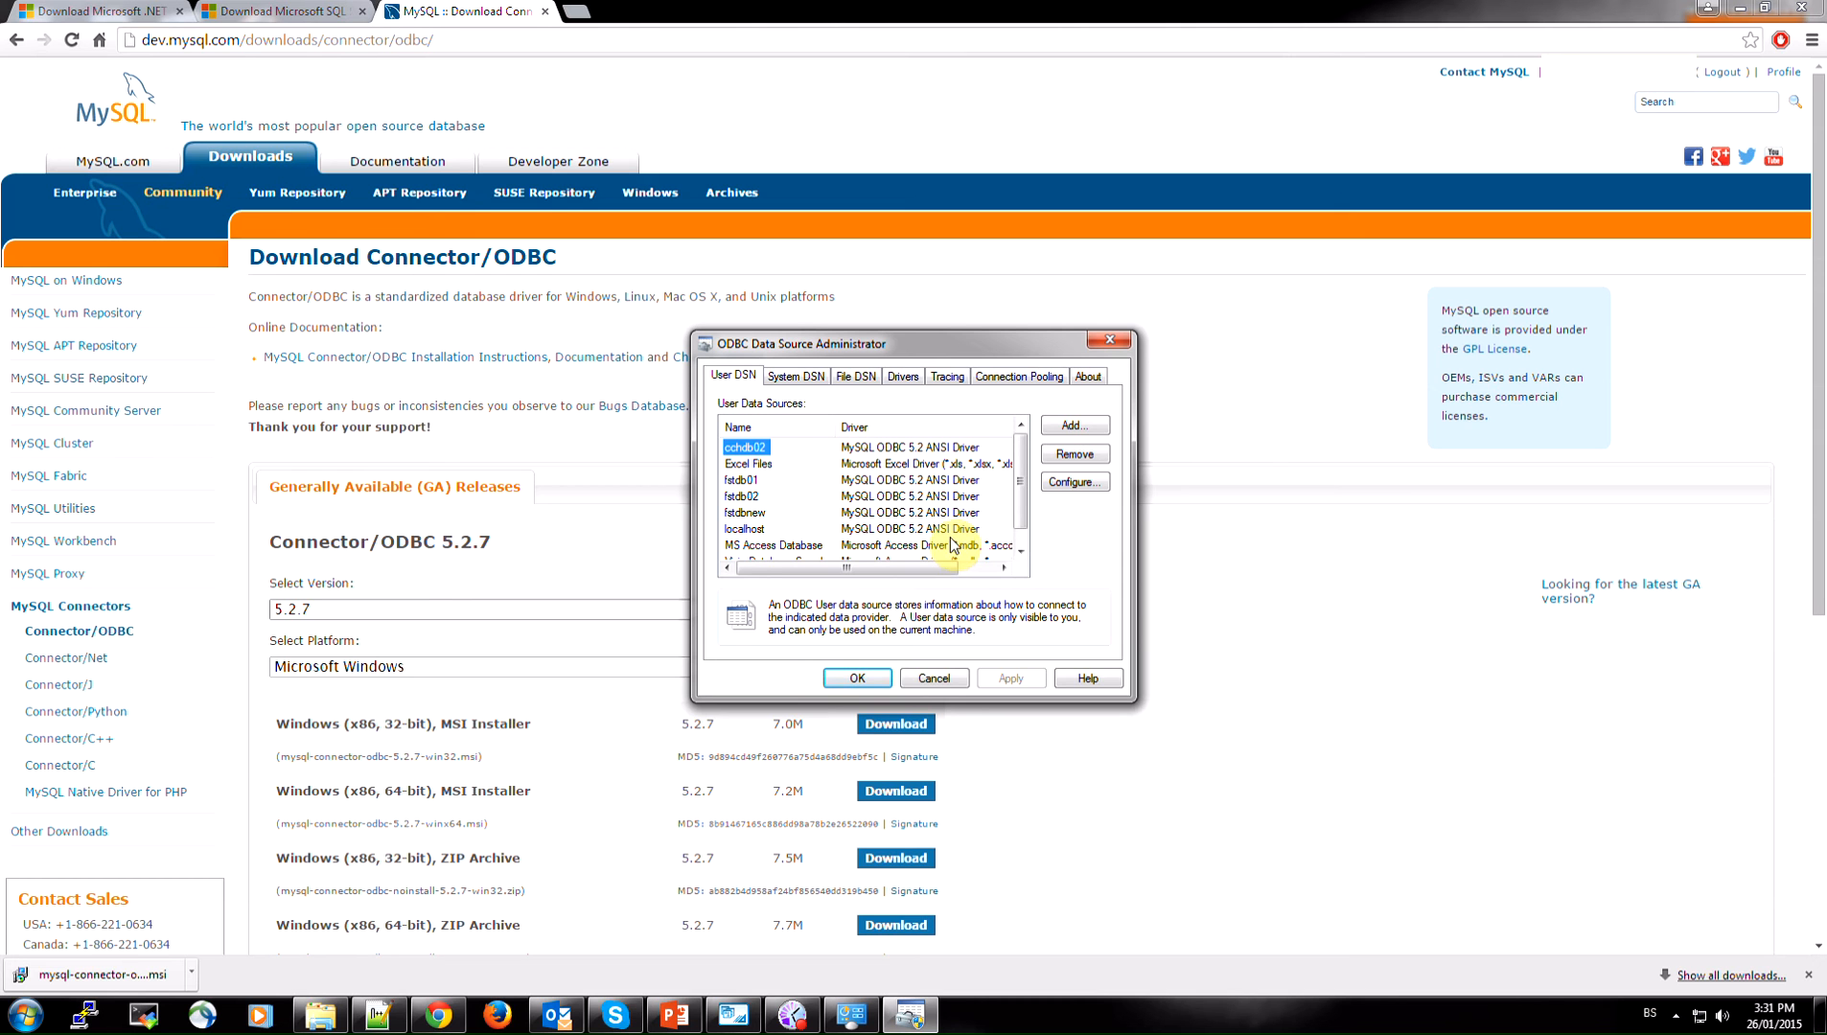
left_click(1075, 424)
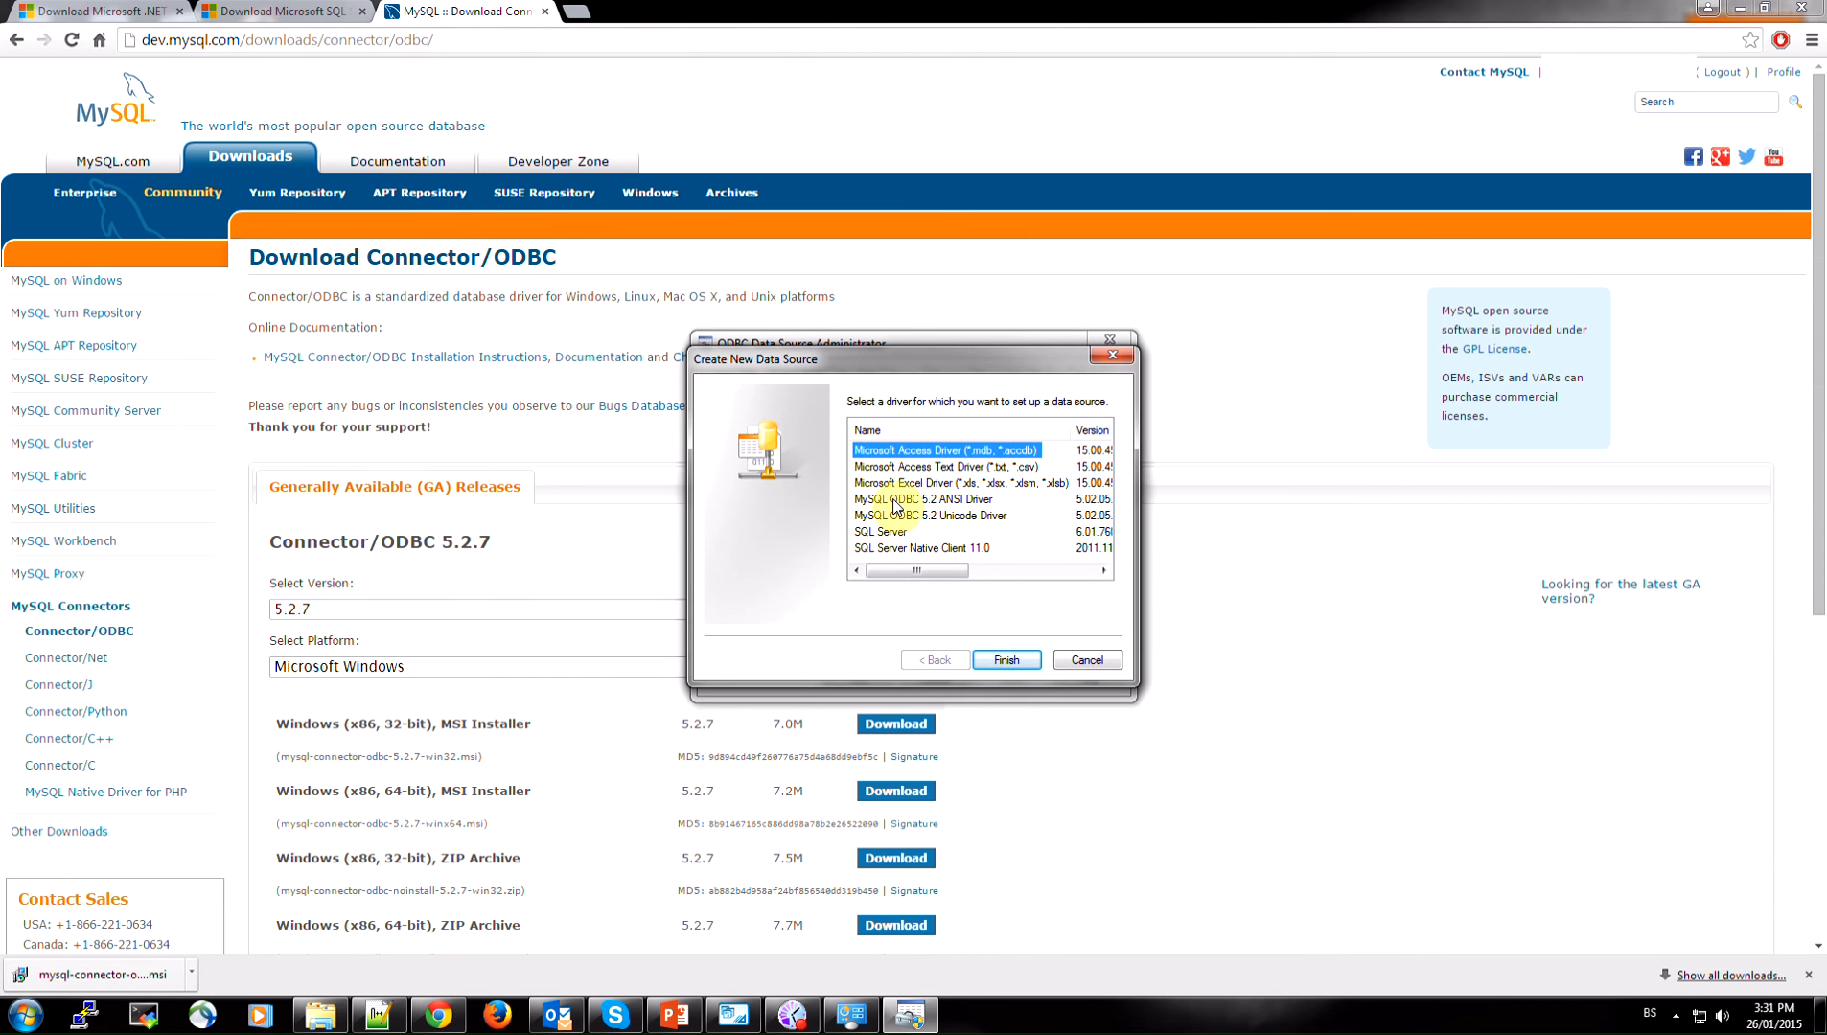
left_click(973, 501)
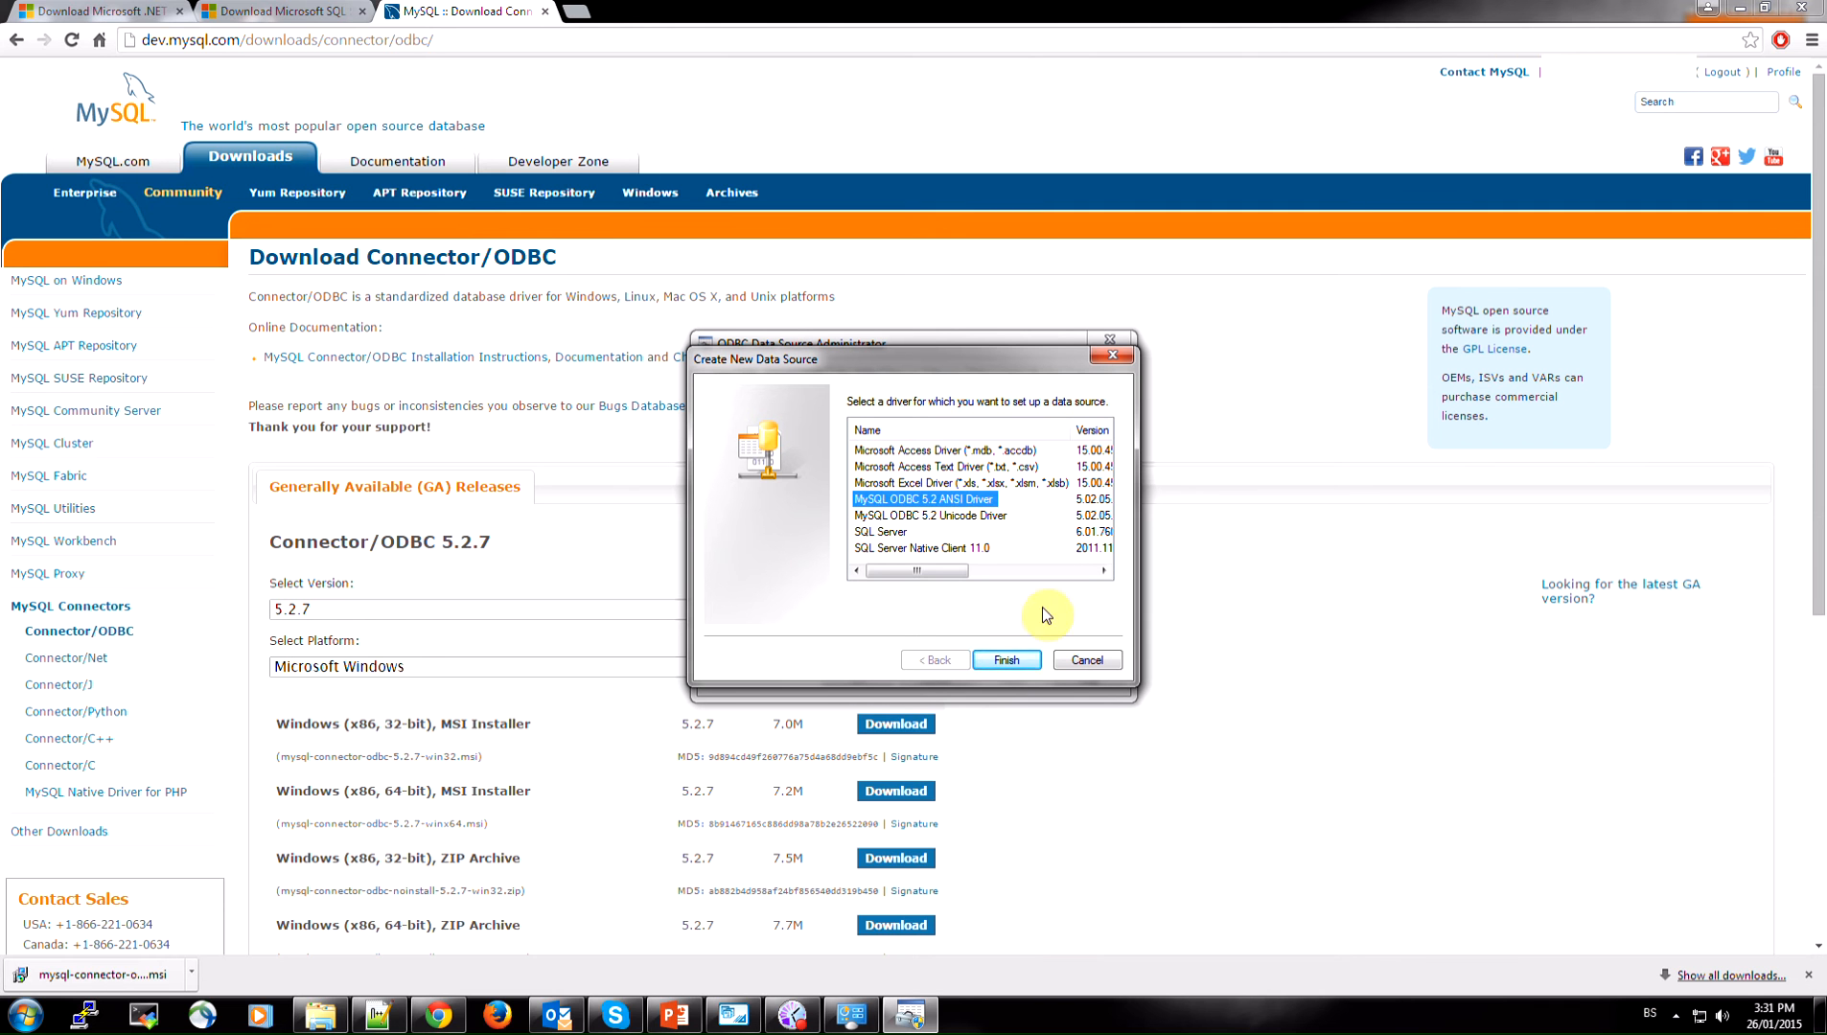
left_click(1007, 661)
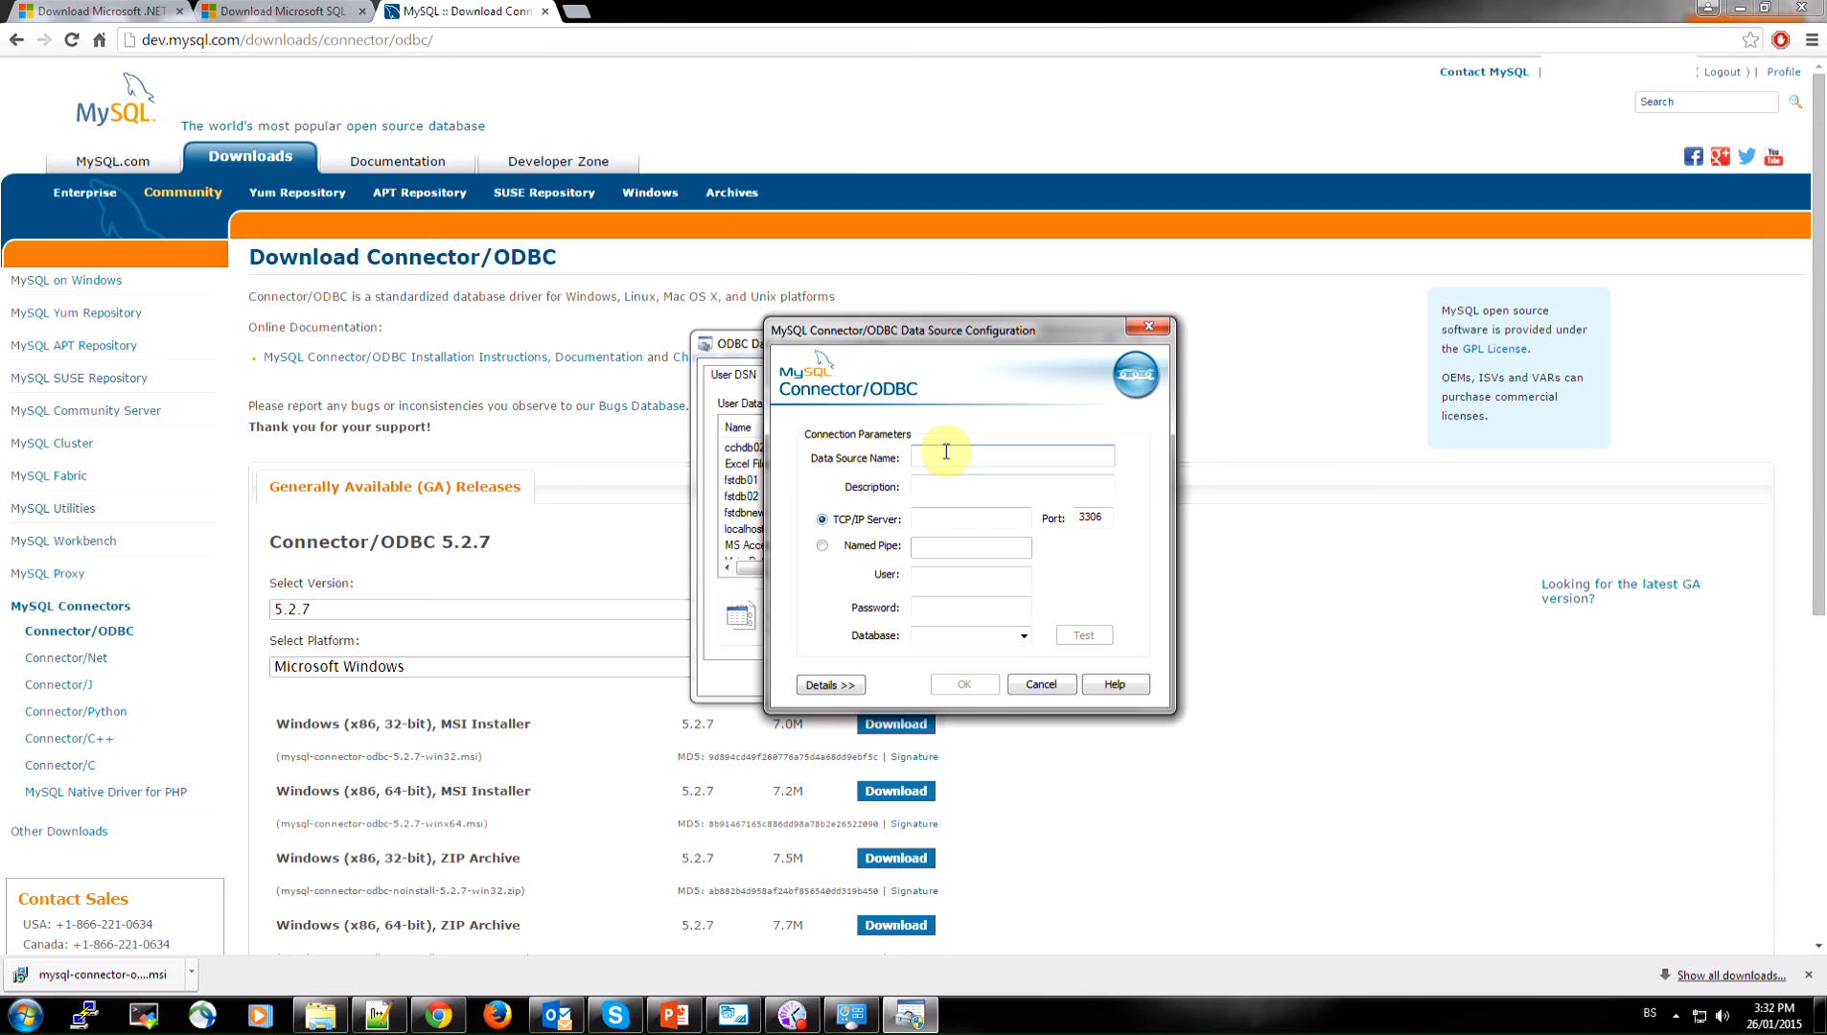
Set the data source name, description and TCP/IP server of the new MySQL data source to localhost
type("localhost")
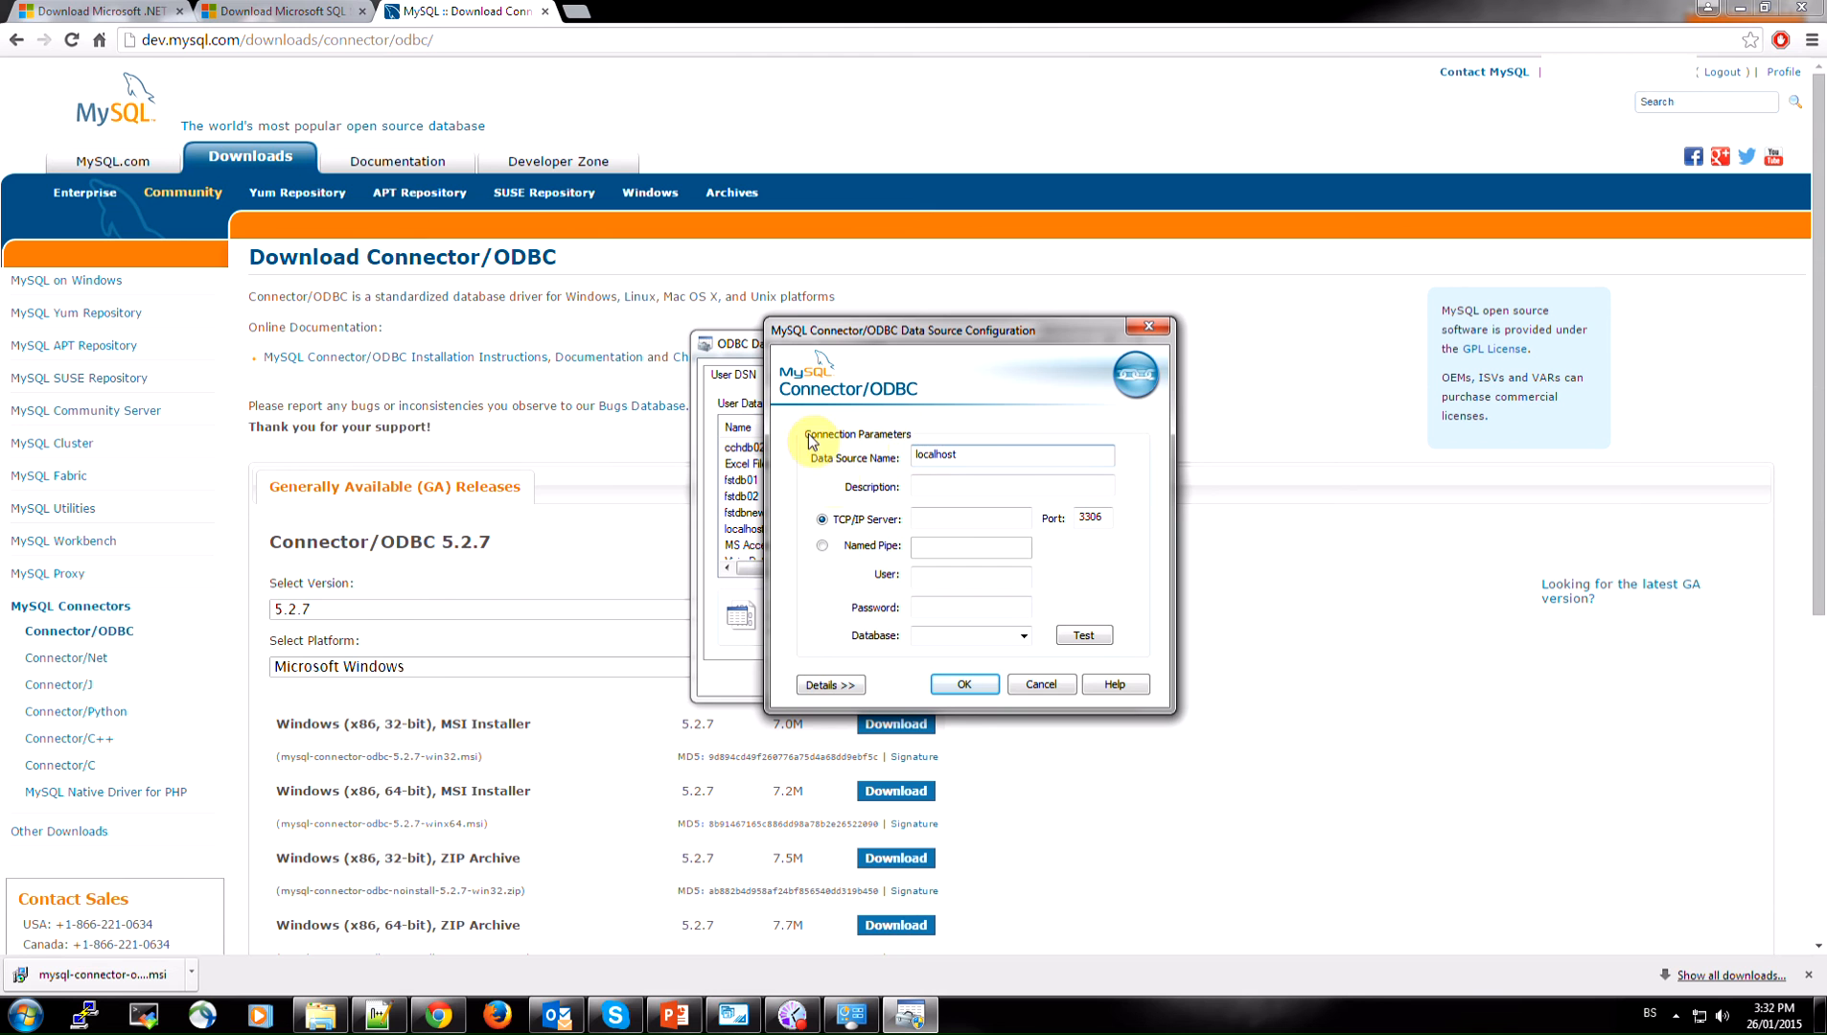
left_click_drag(963, 454, 911, 459)
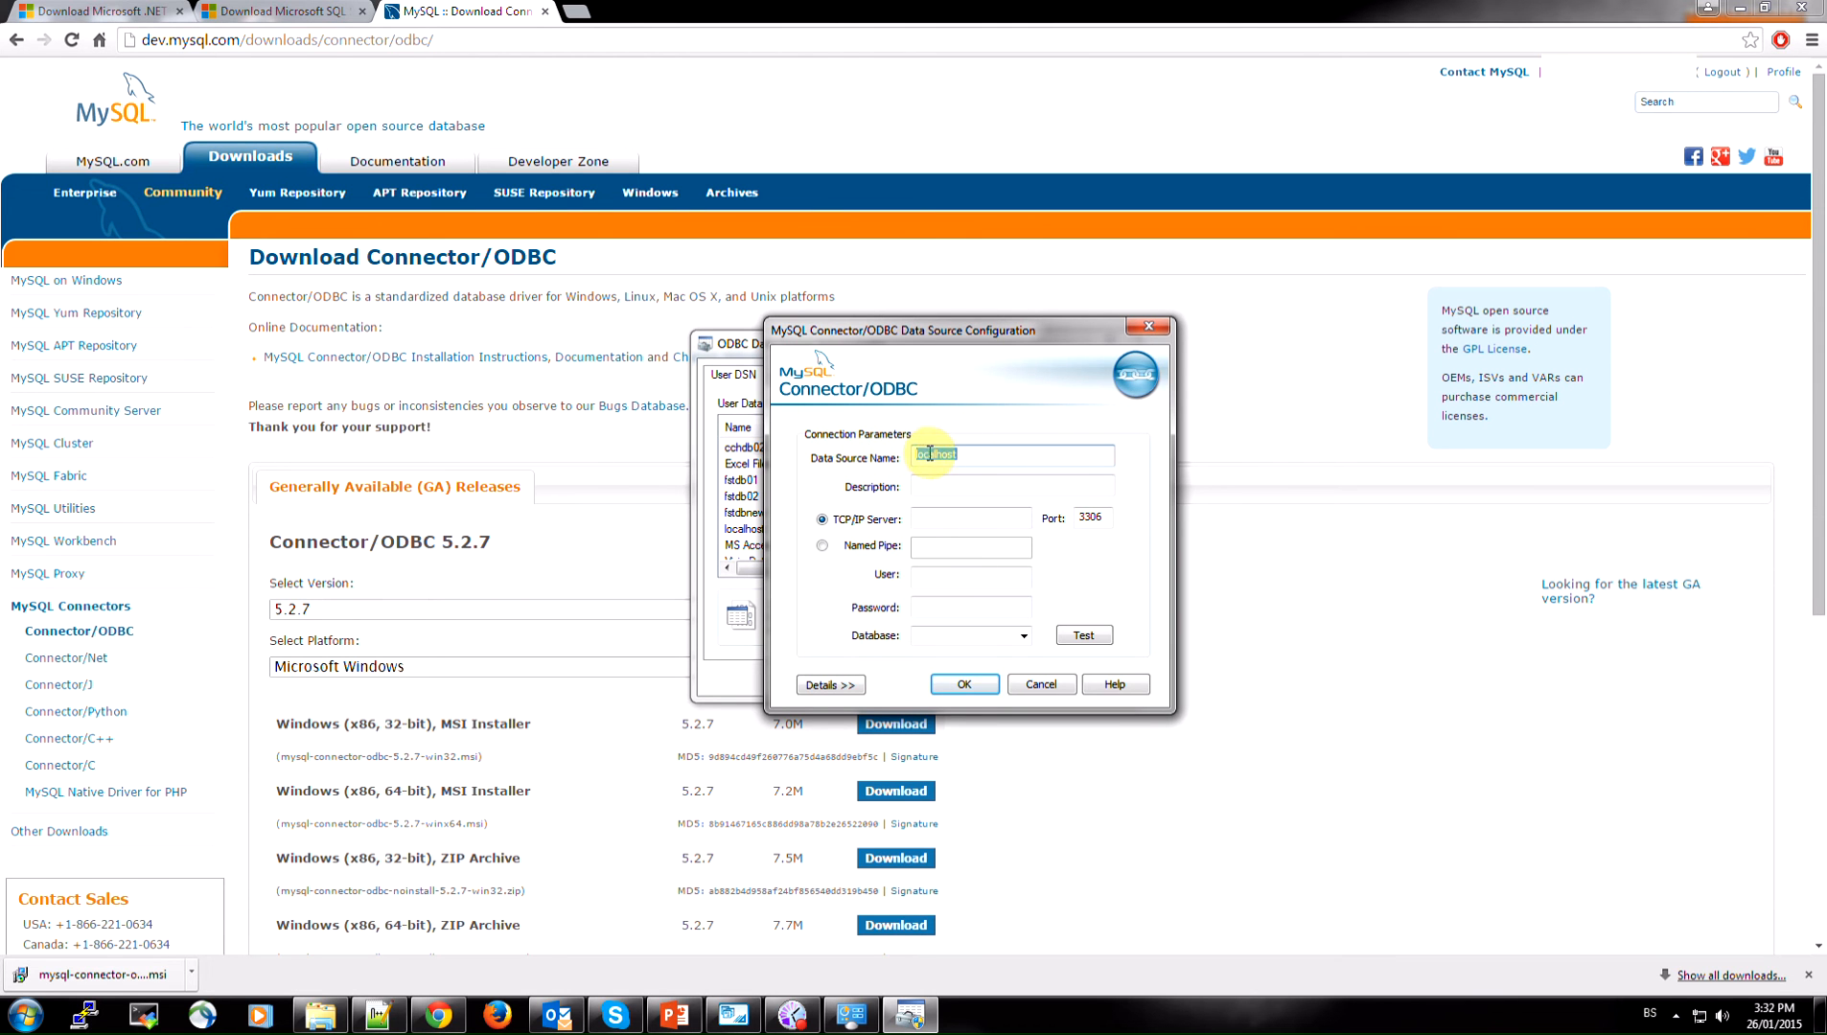
right_click(913, 454)
left_click(935, 517)
left_click(946, 492)
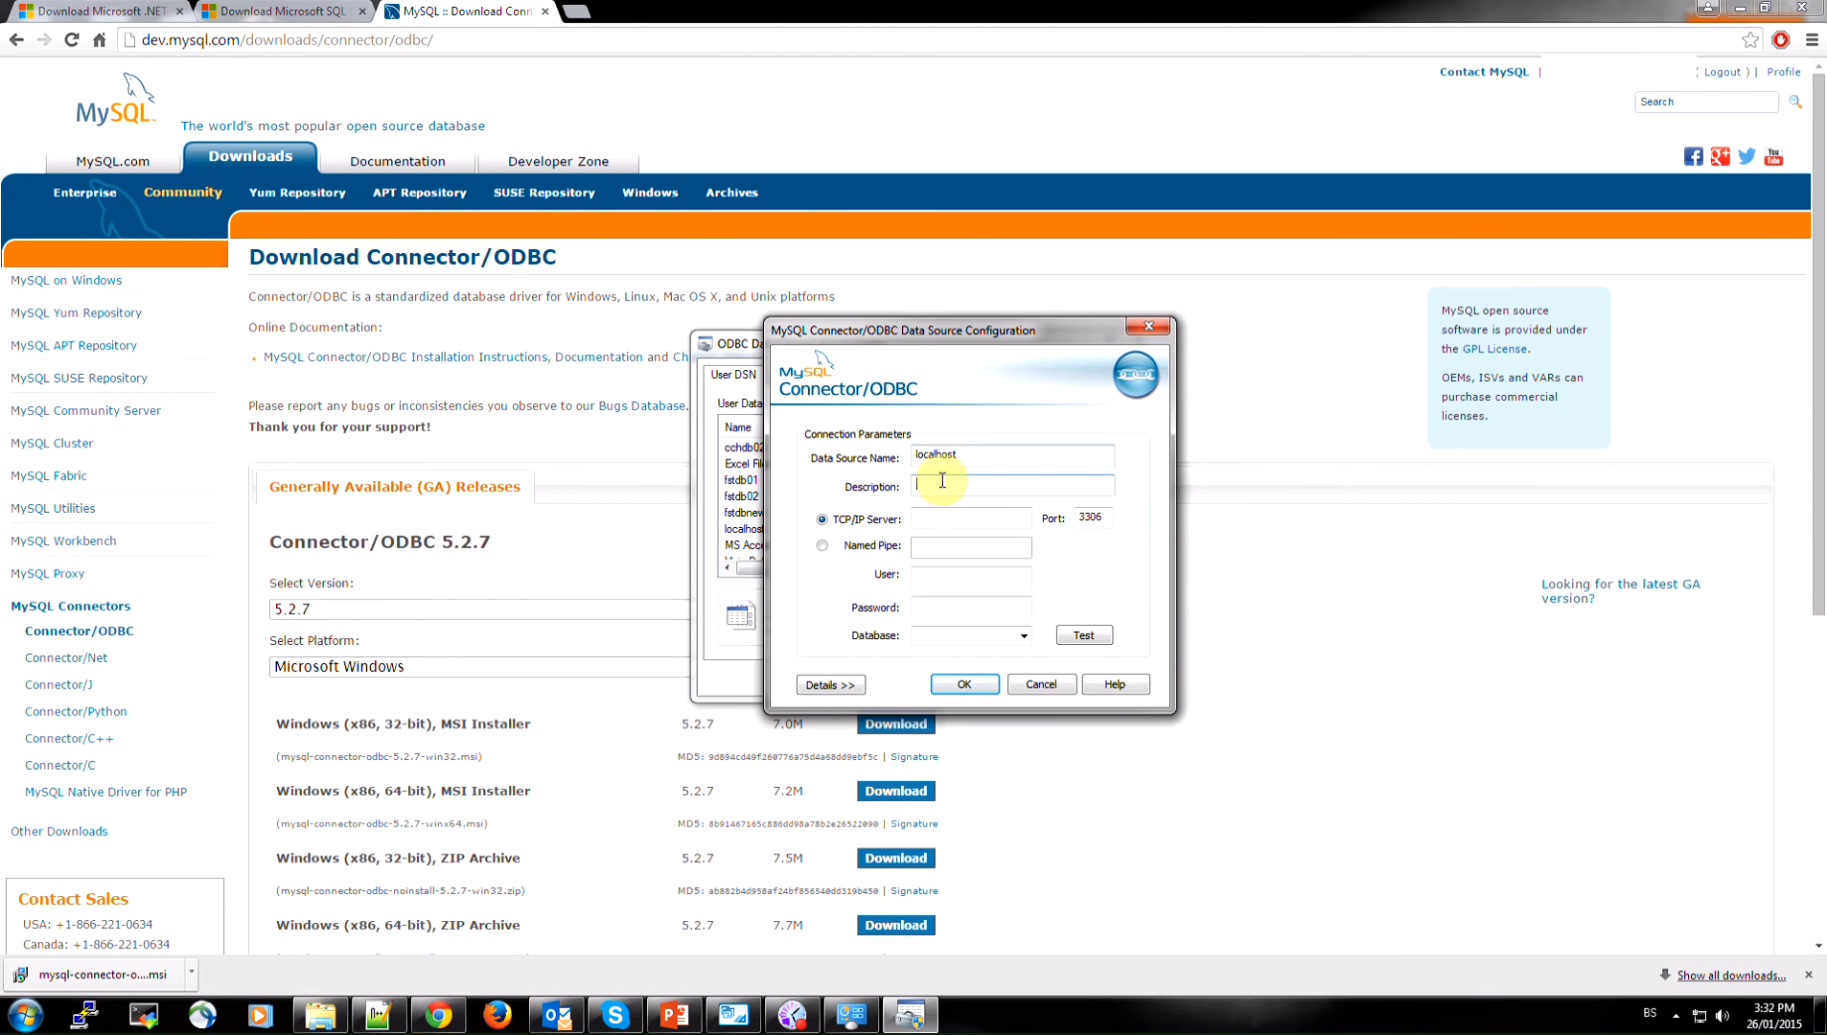
right_click(938, 485)
left_click(985, 568)
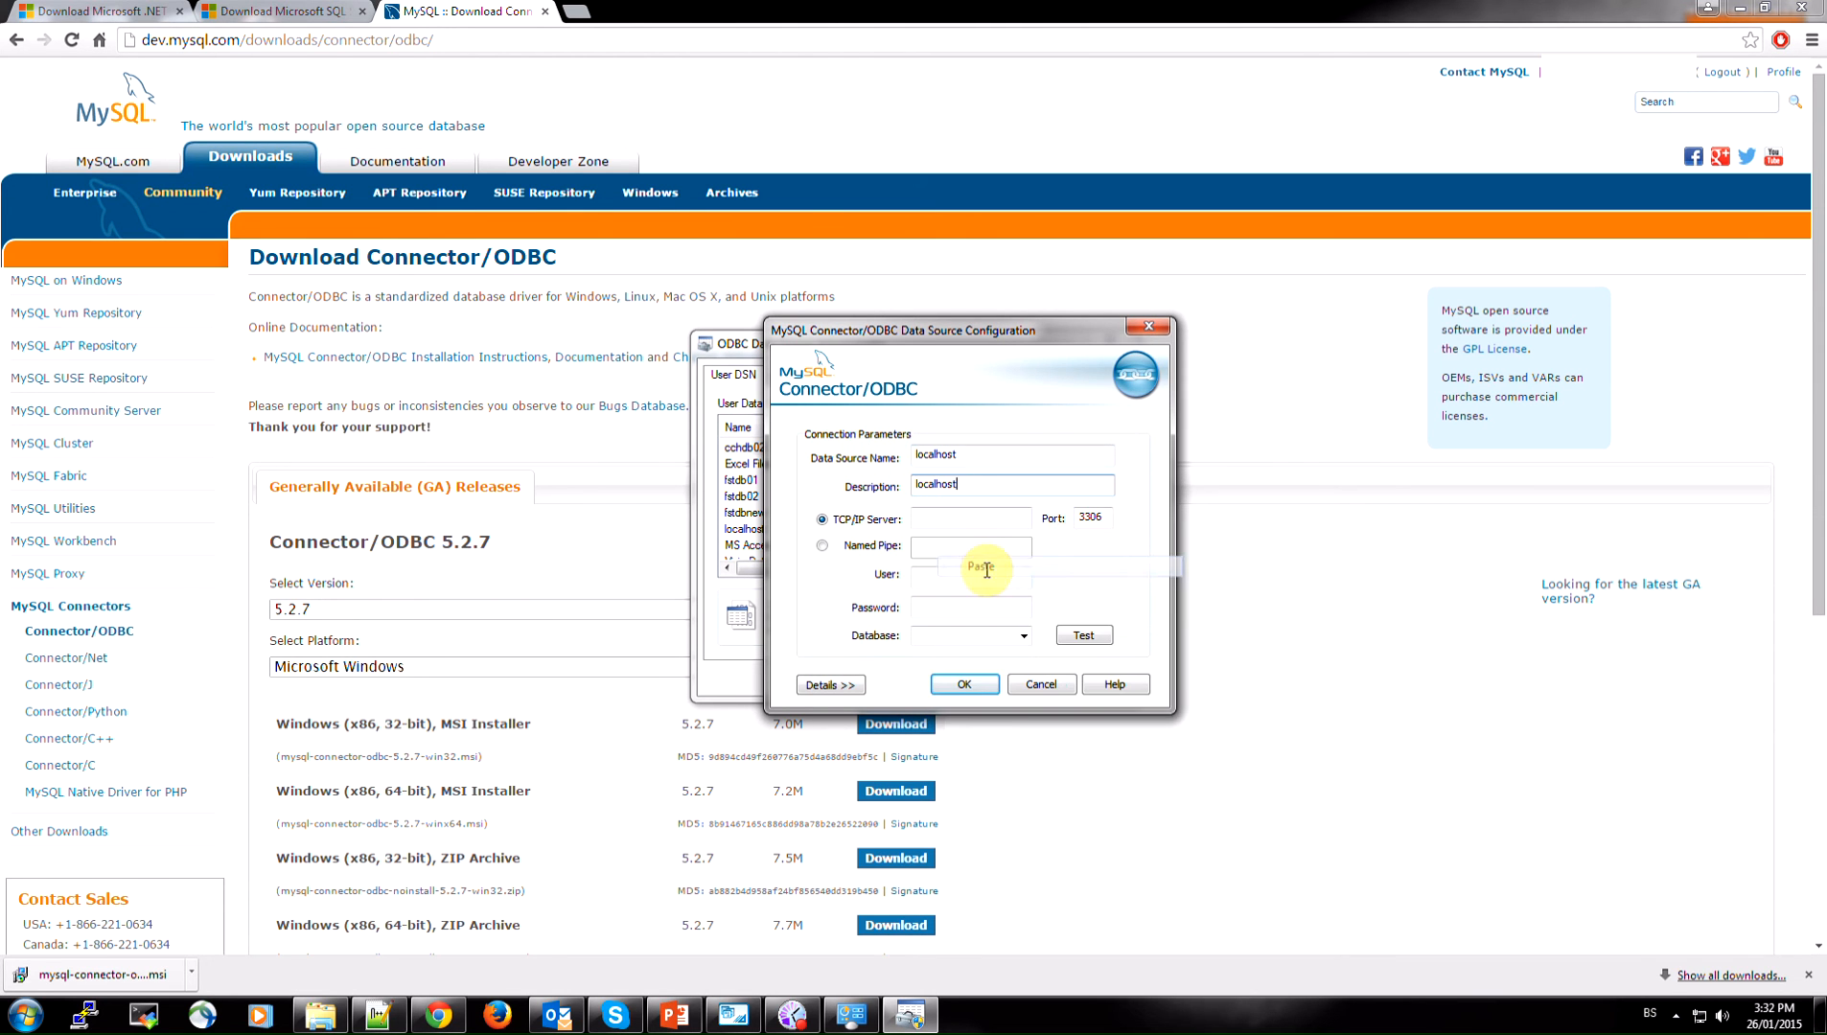
left_click(940, 519)
right_click(936, 518)
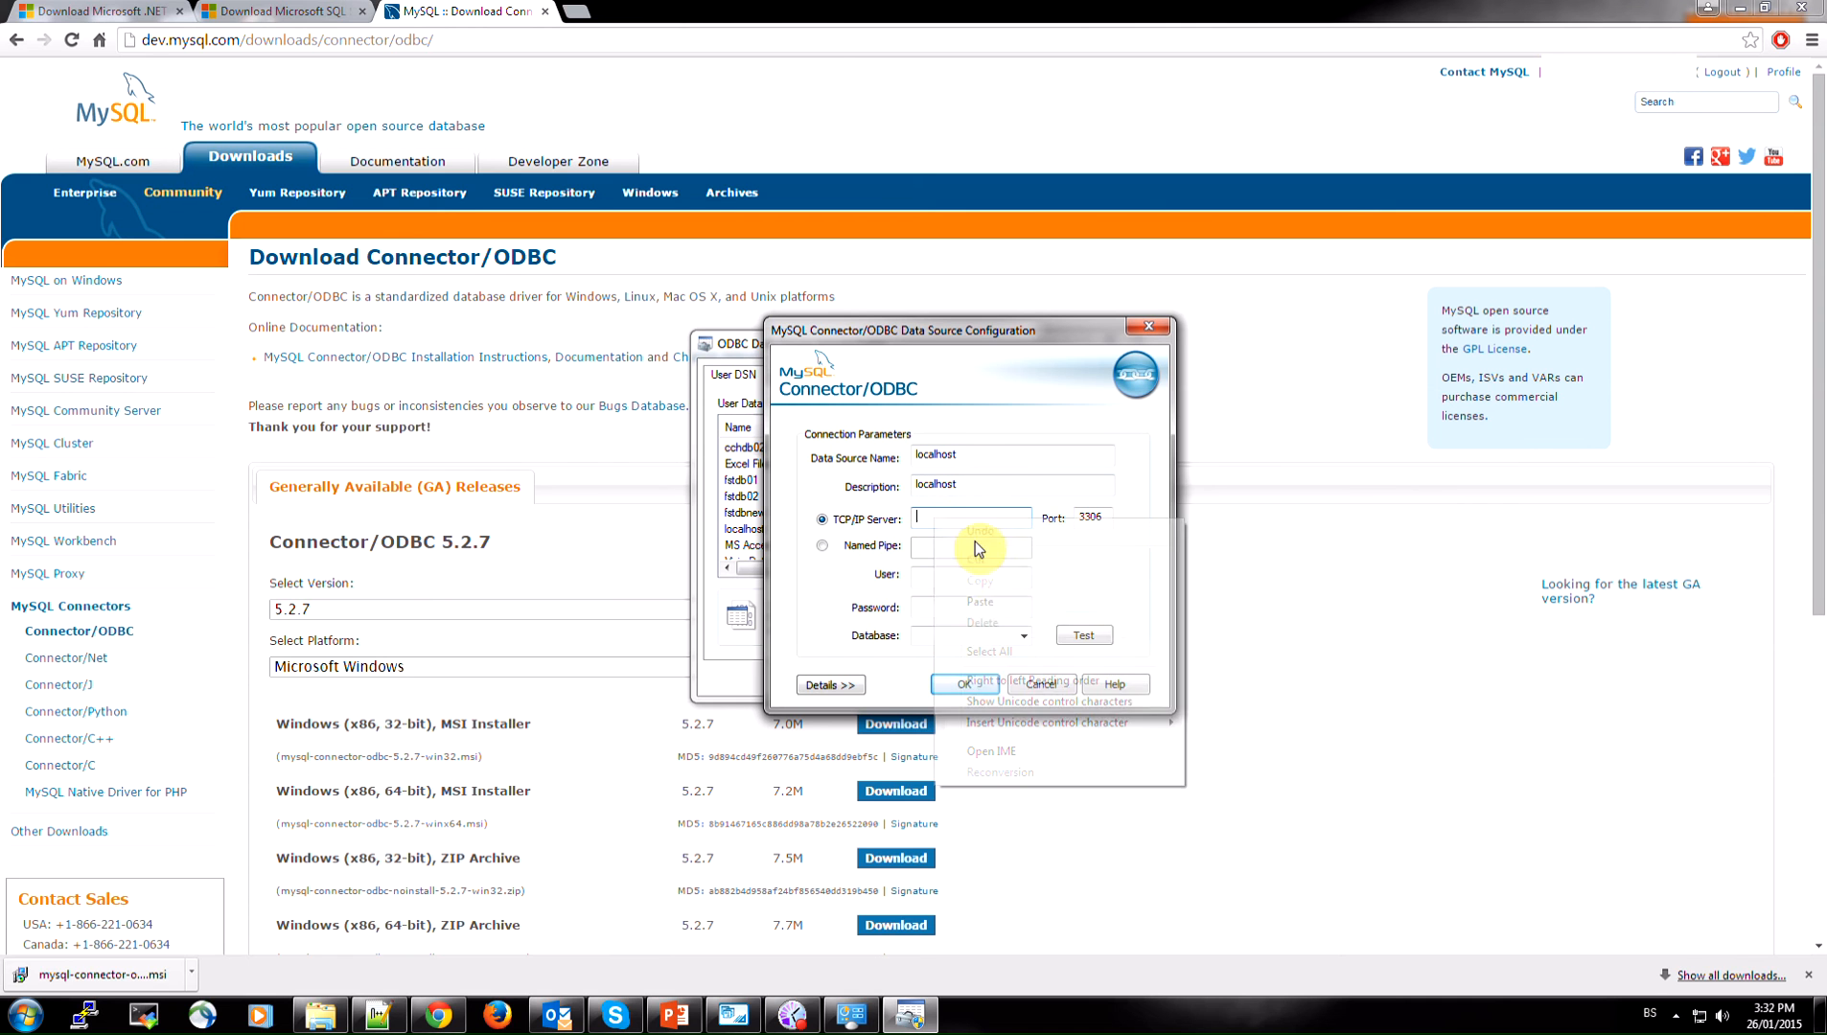
left_click(984, 602)
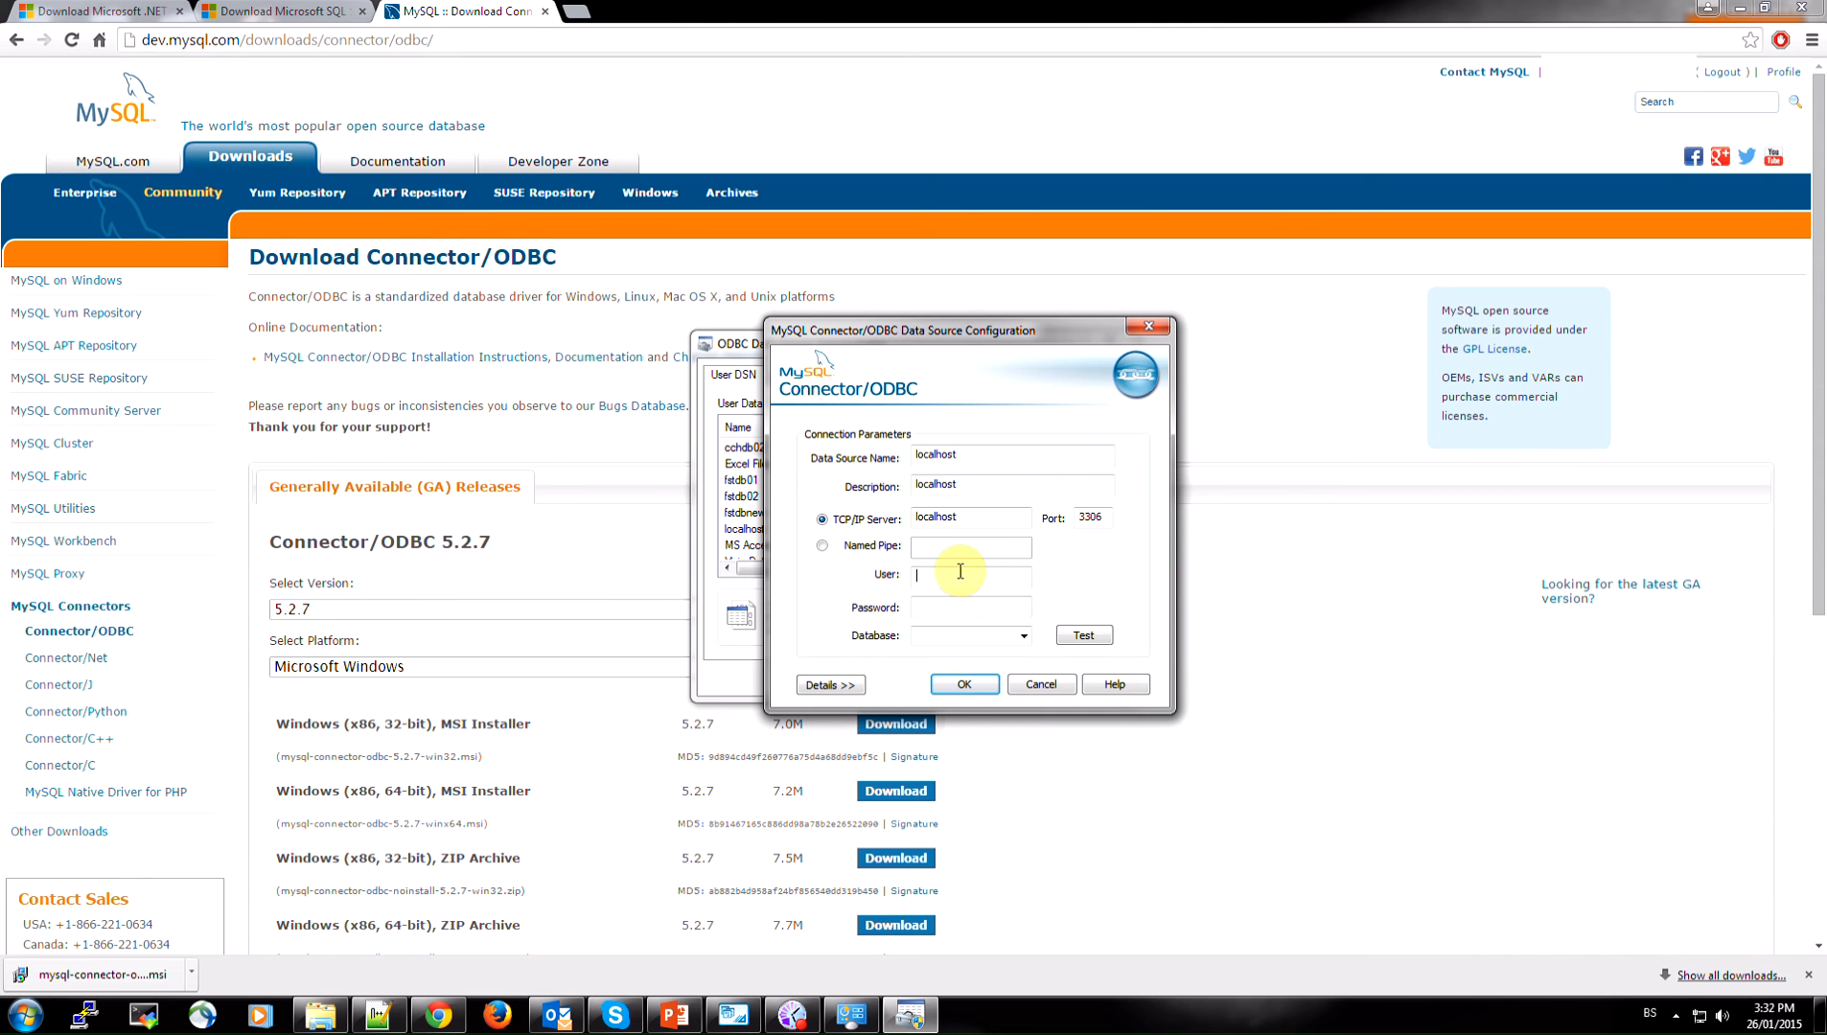
Enter root as the MySQL user and fill in the account password
type("root")
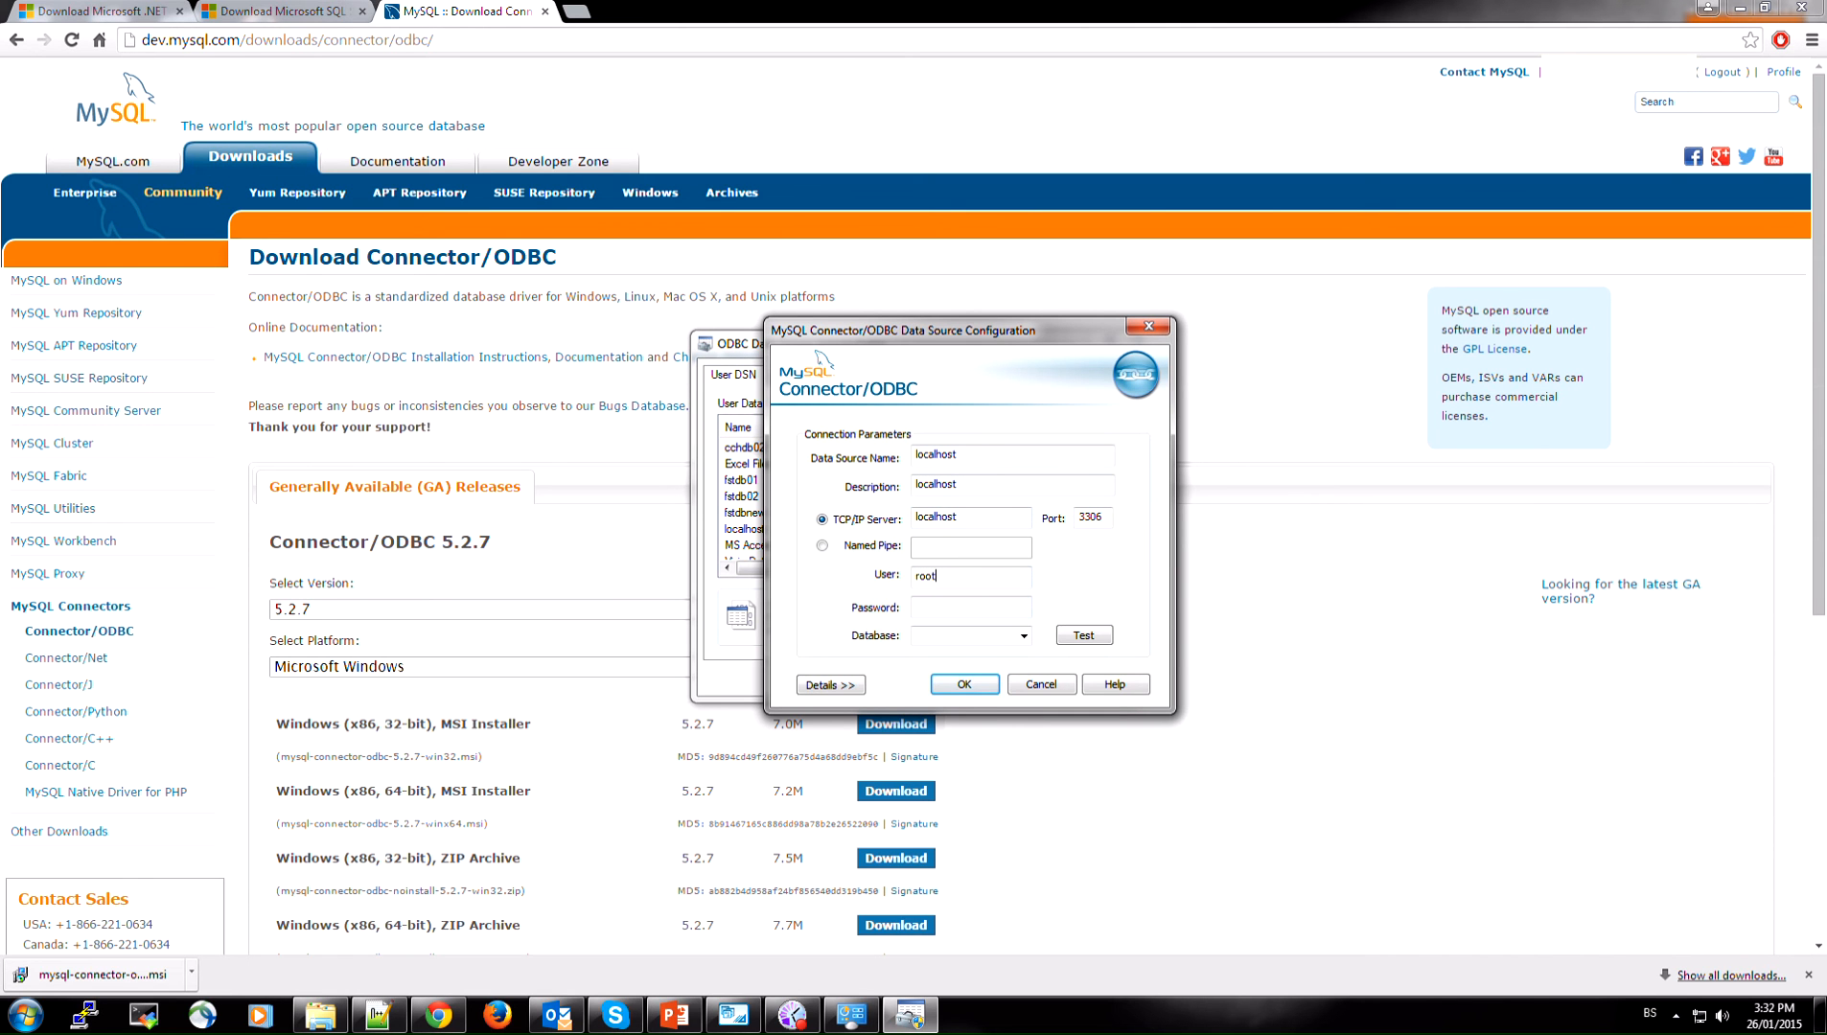
left_click(968, 609)
type("root")
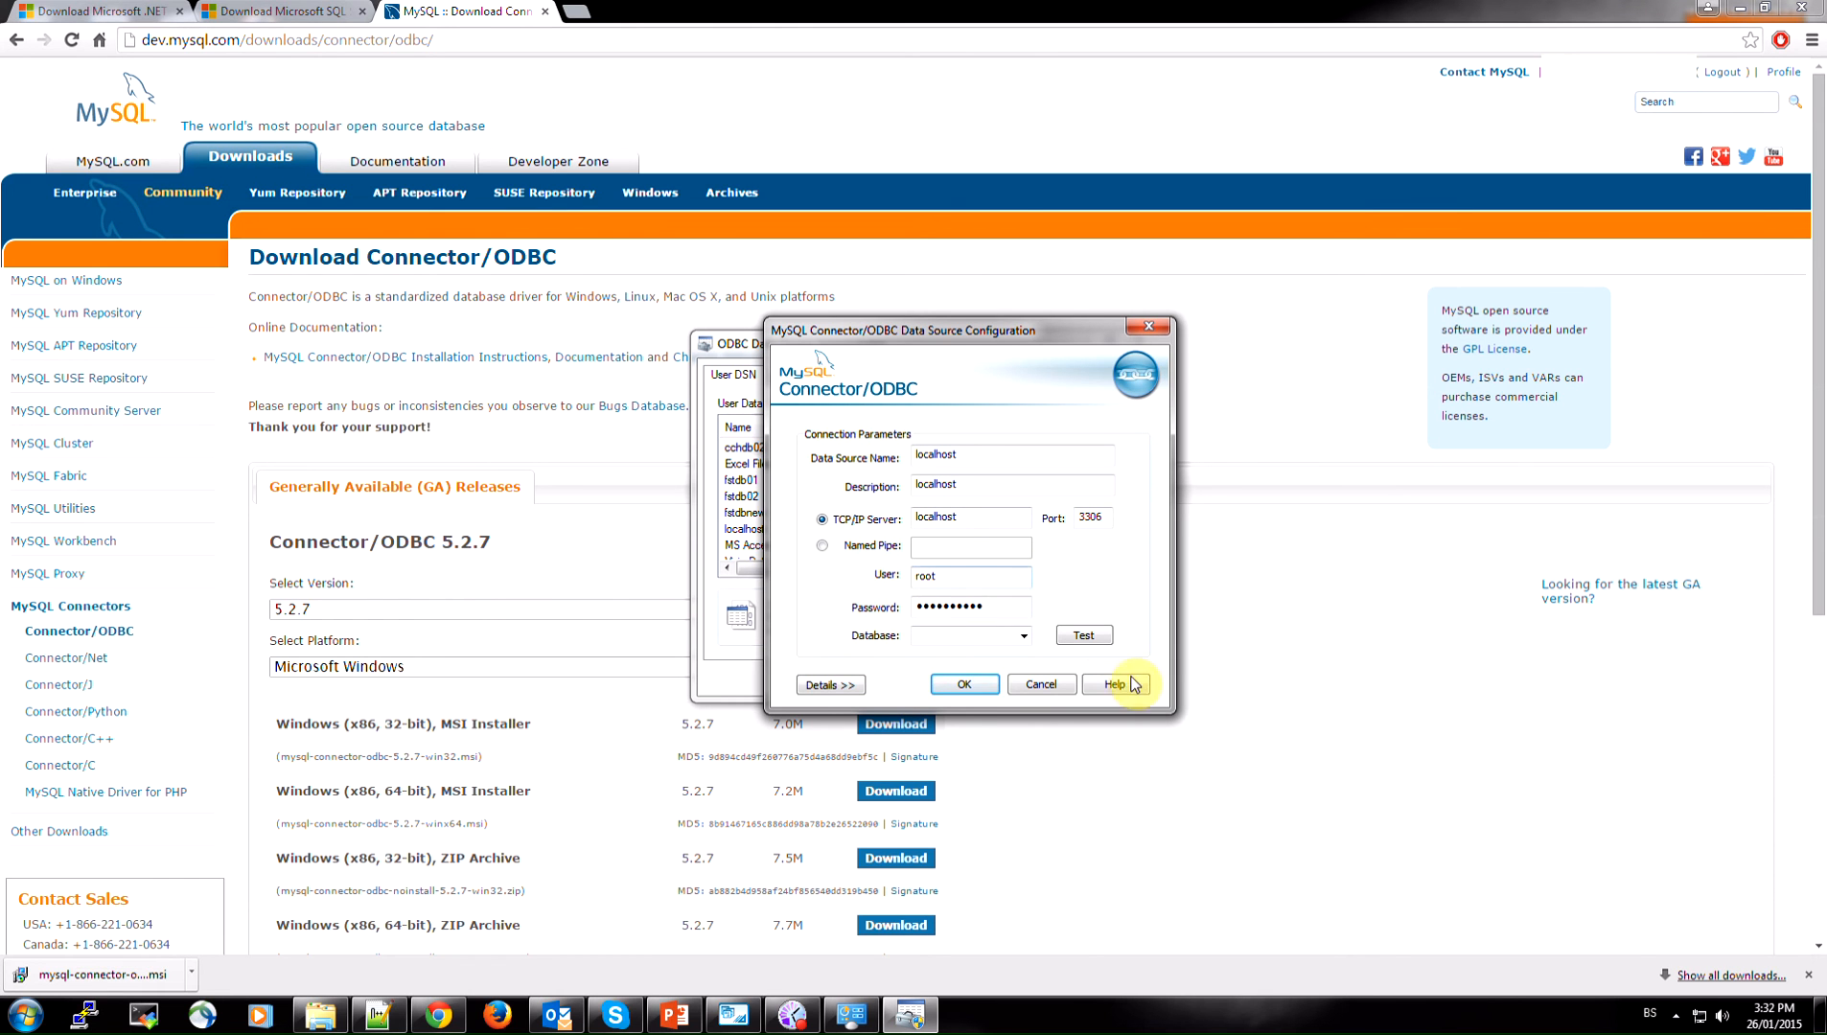
Test the MySQL data source connection and dismiss the test result
left_click(1083, 639)
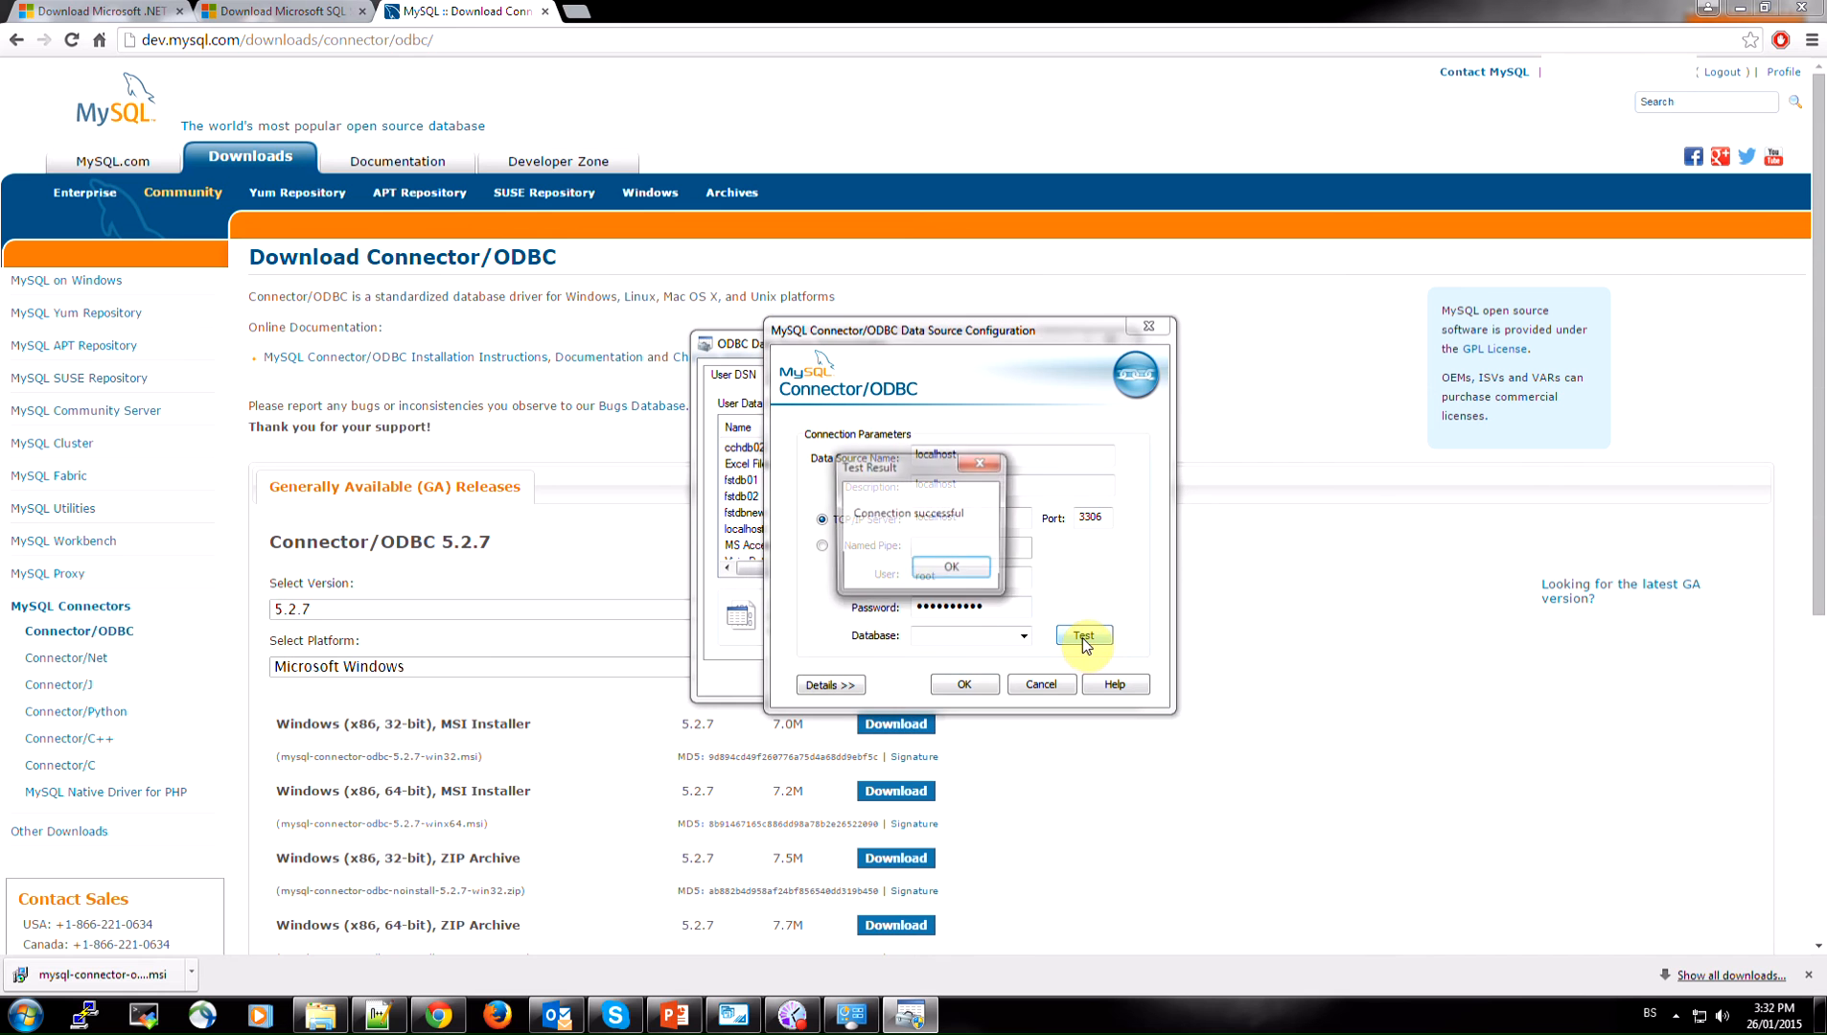
left_click_drag(890, 459, 1079, 420)
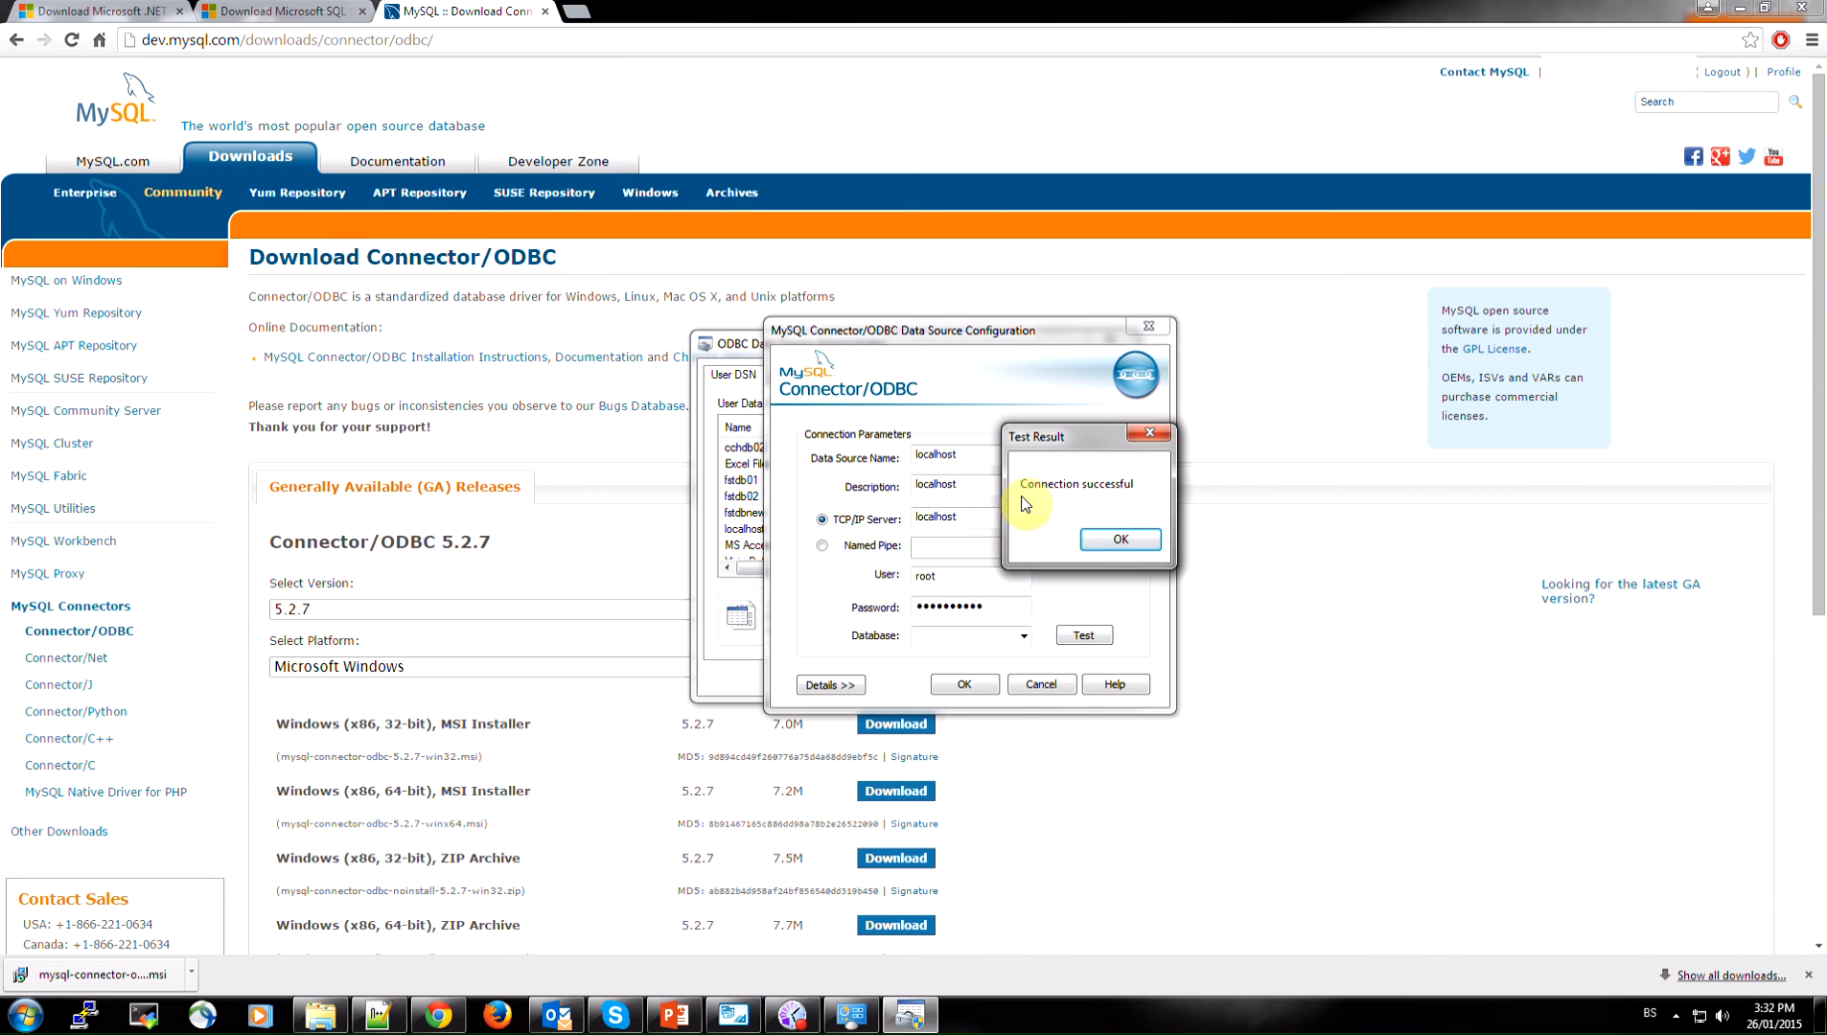
left_click_drag(1044, 435, 963, 450)
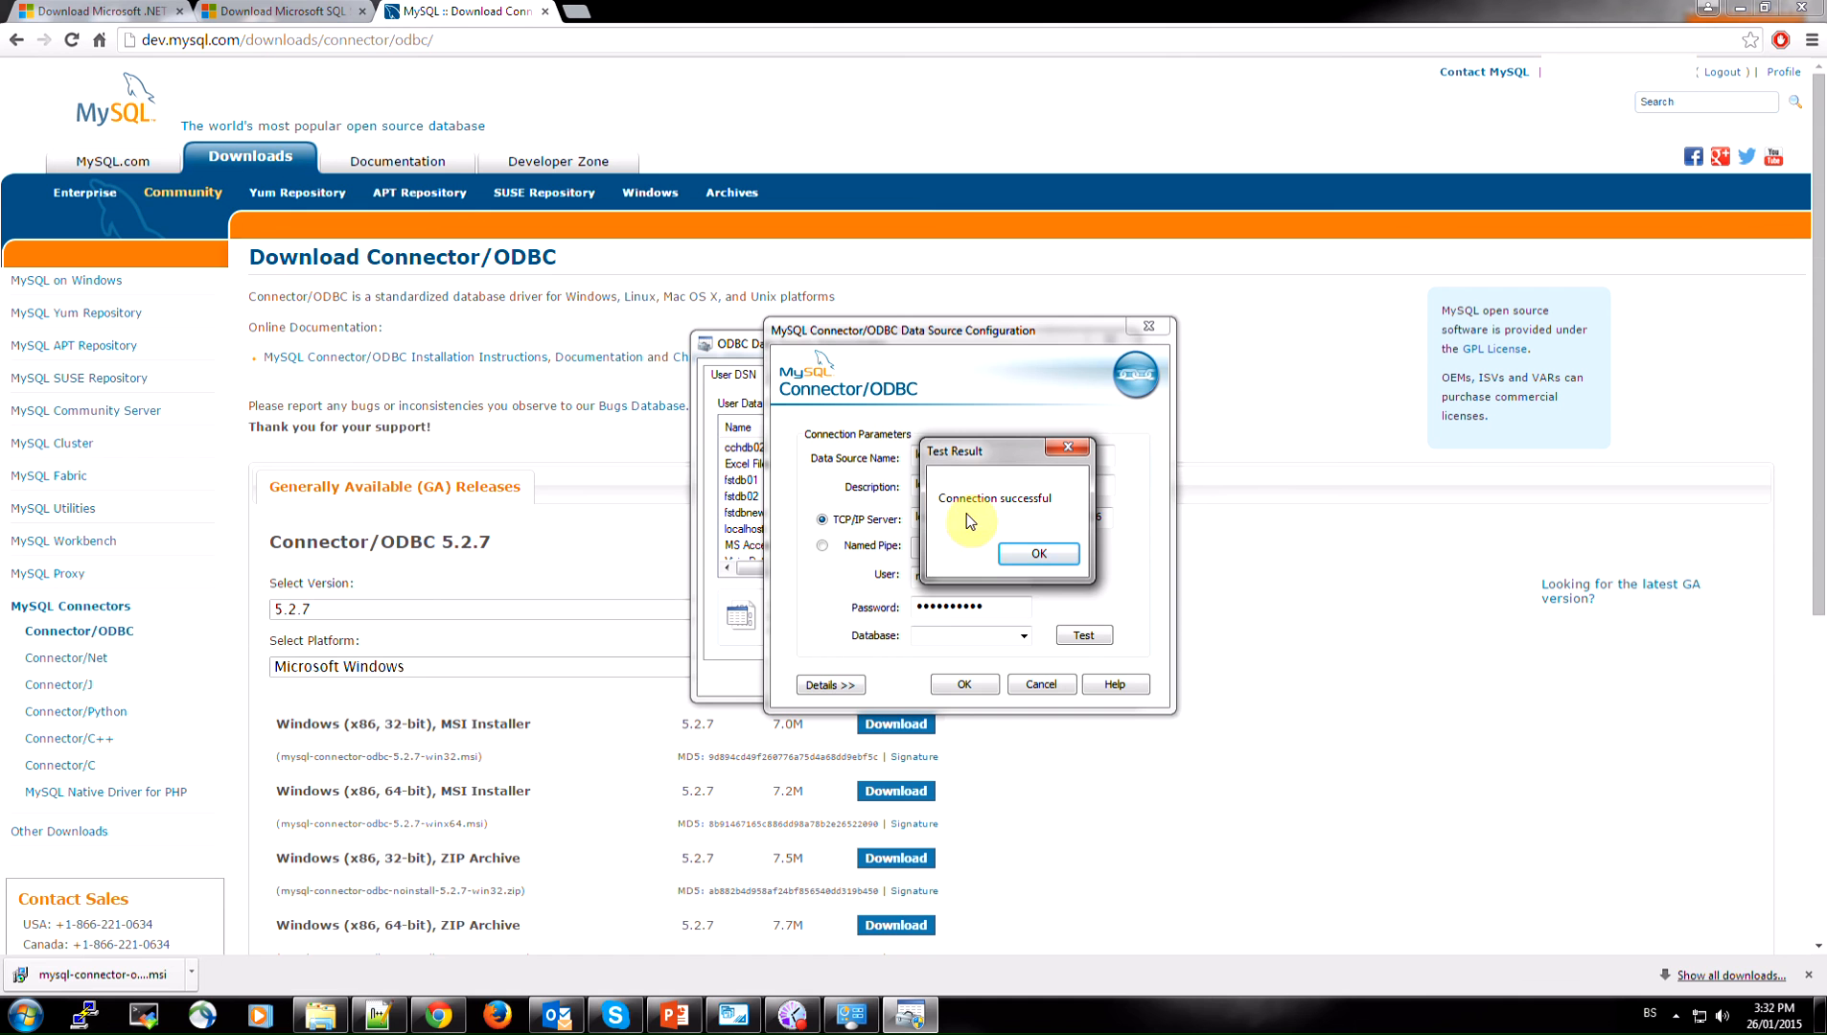
left_click(1049, 556)
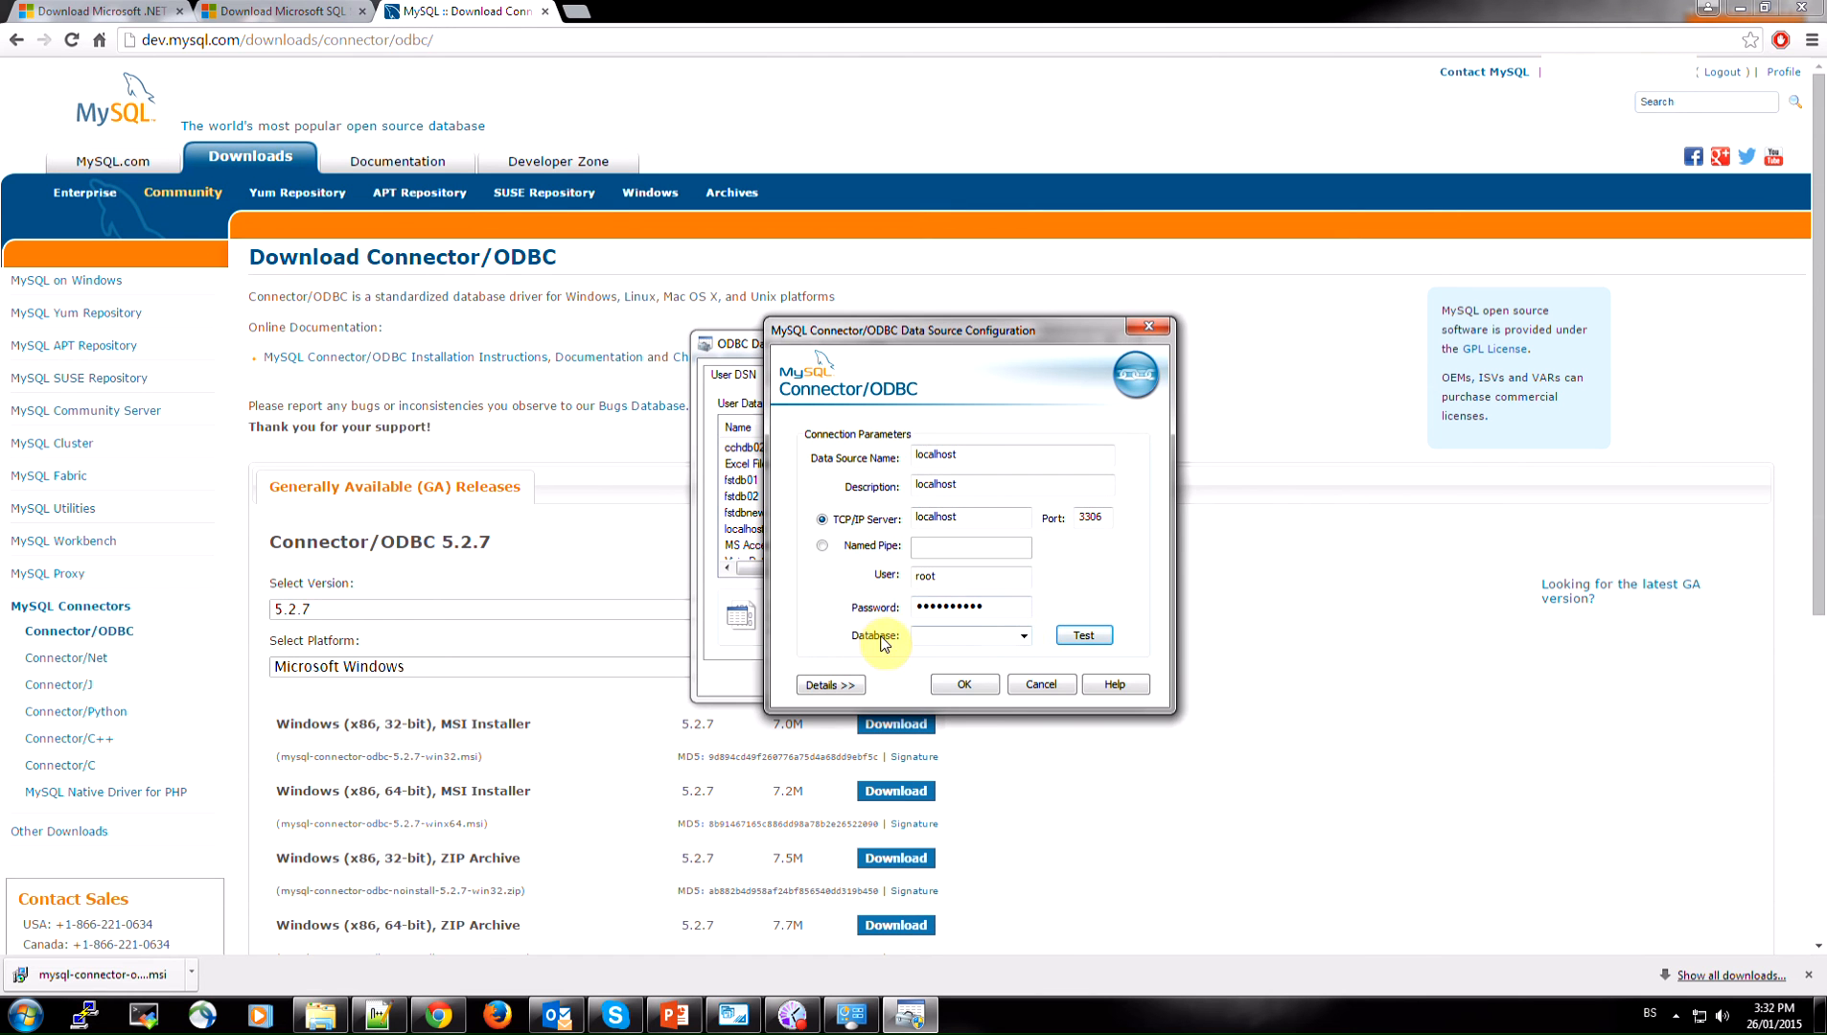
Choose the test database for the MySQL data source and save the configuration
left_click(1024, 635)
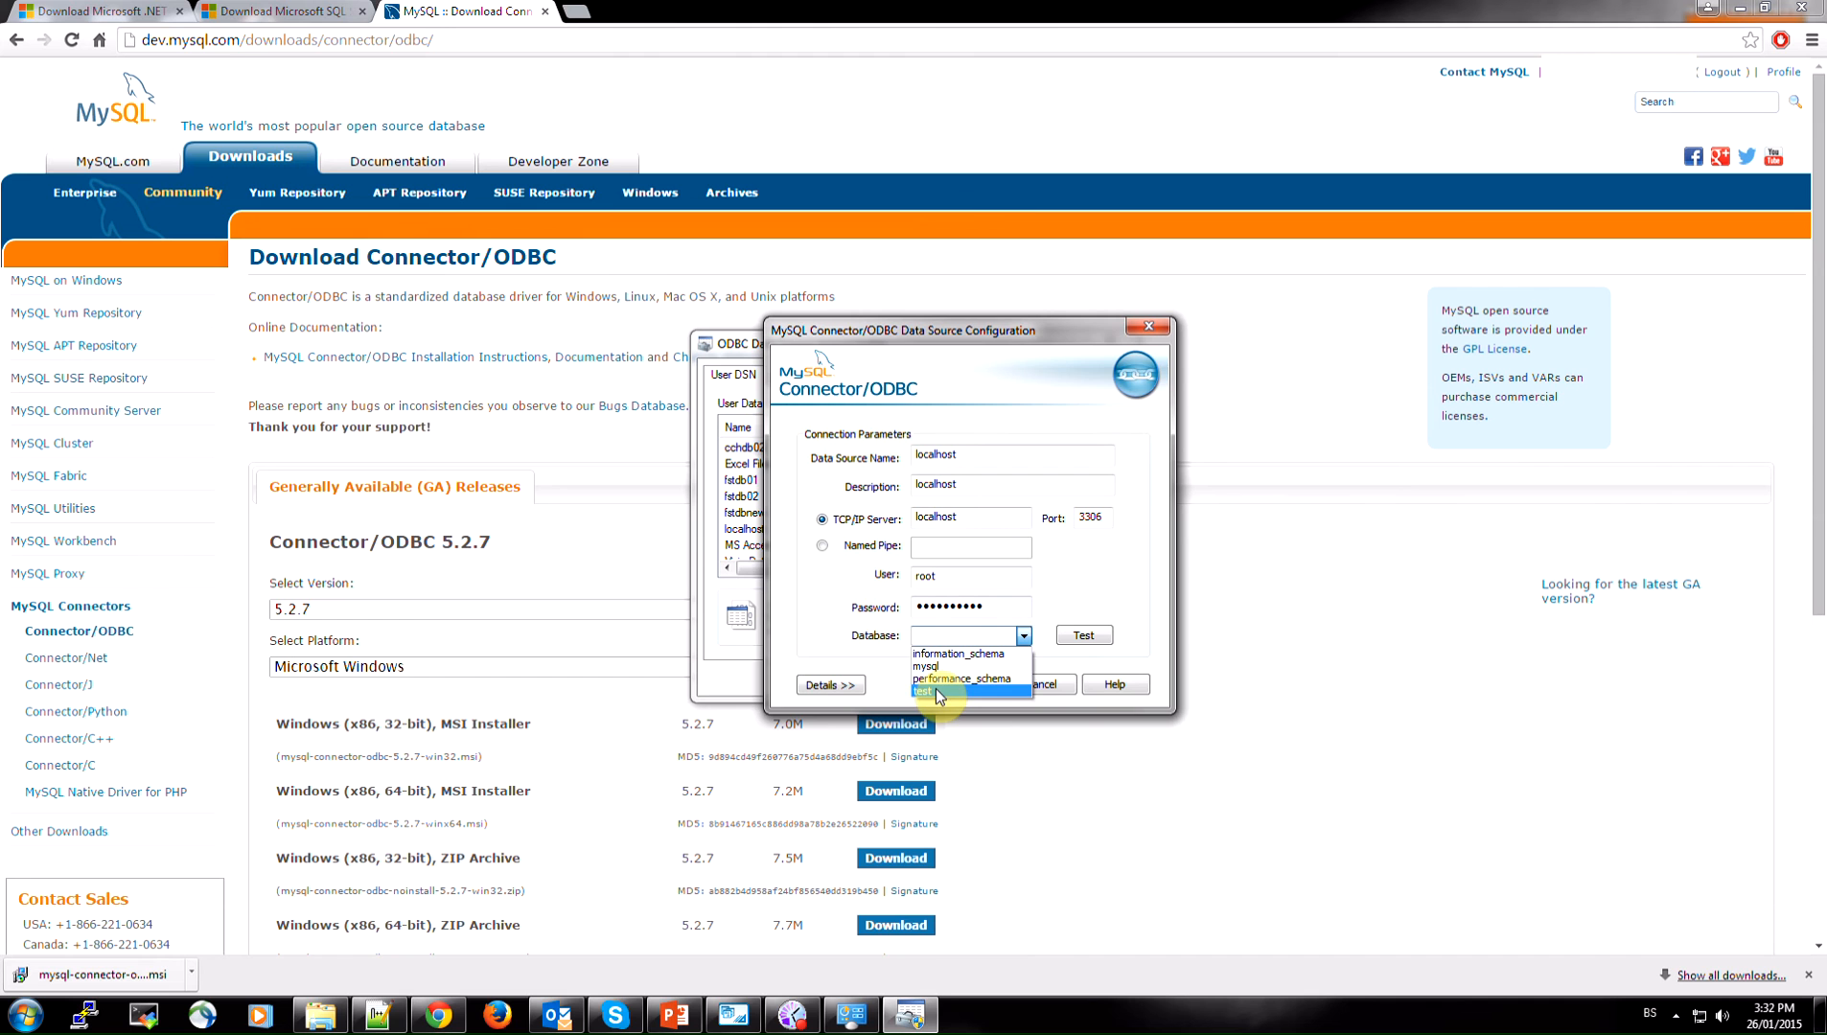
left_click(929, 690)
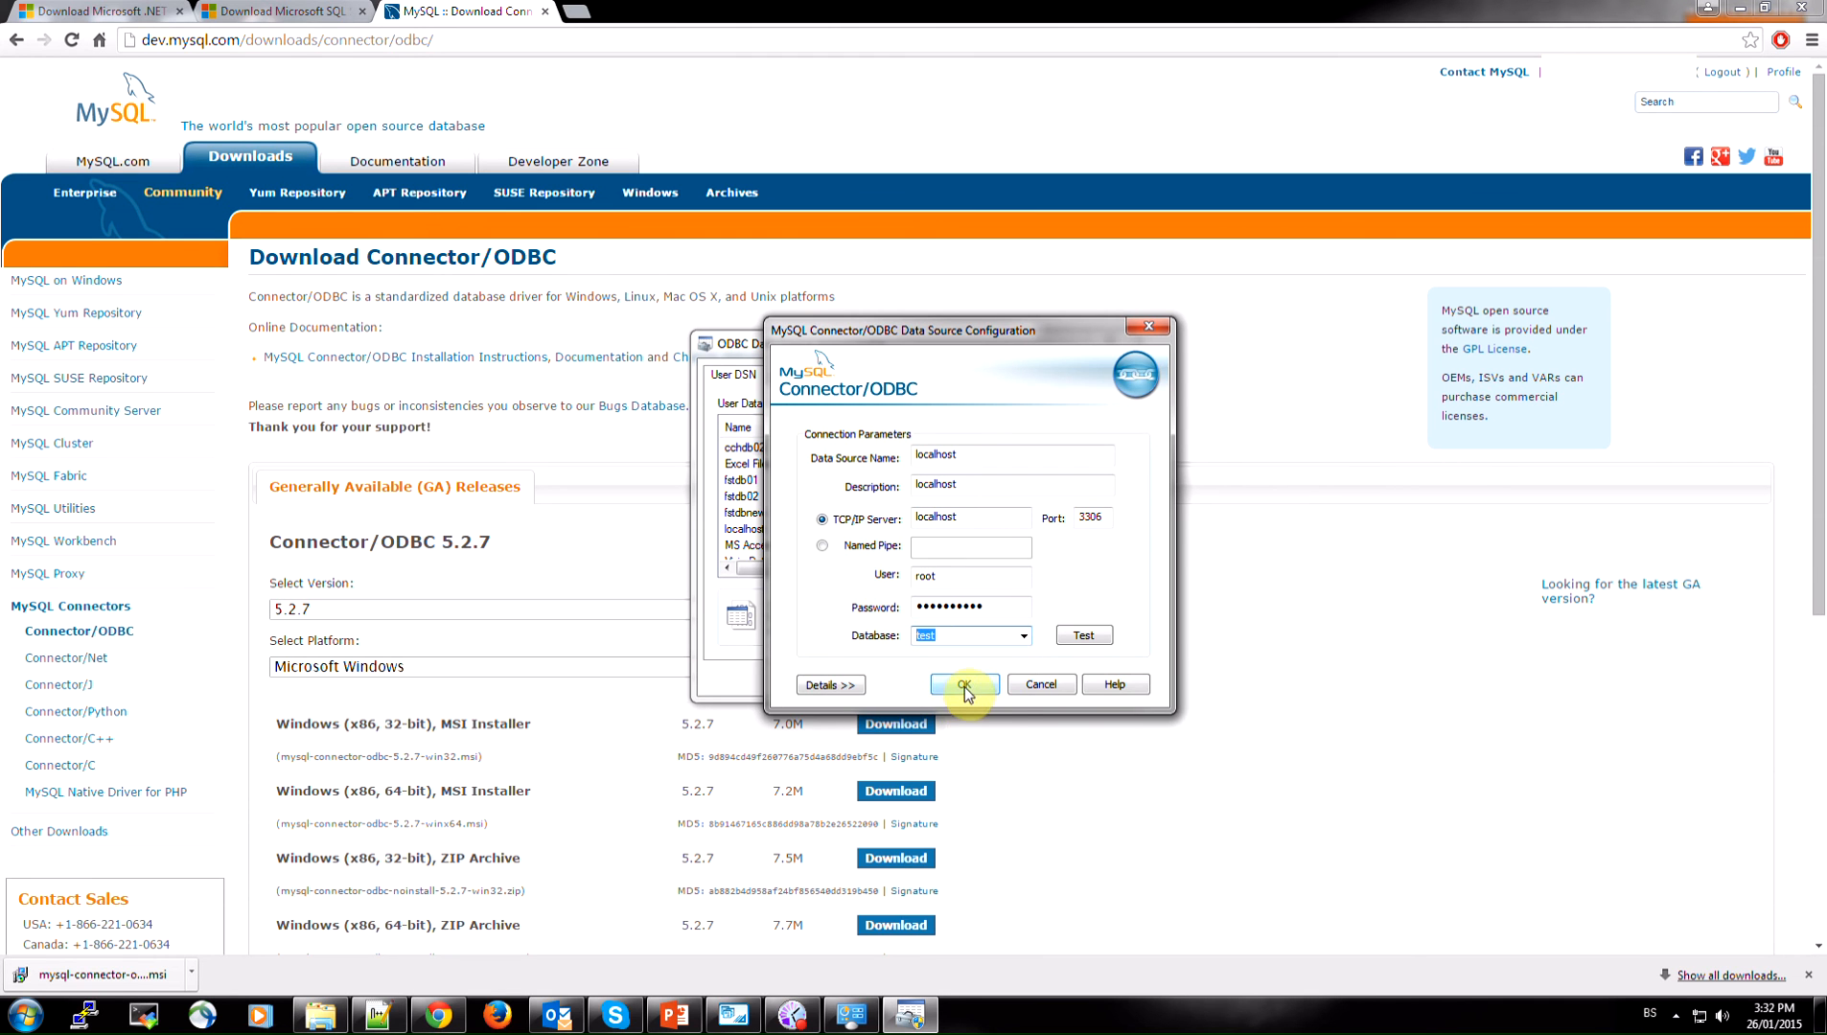
left_click(965, 686)
Select the localhost entry in the user data sources and accept the ODBC administrator to close it
left_click(747, 497)
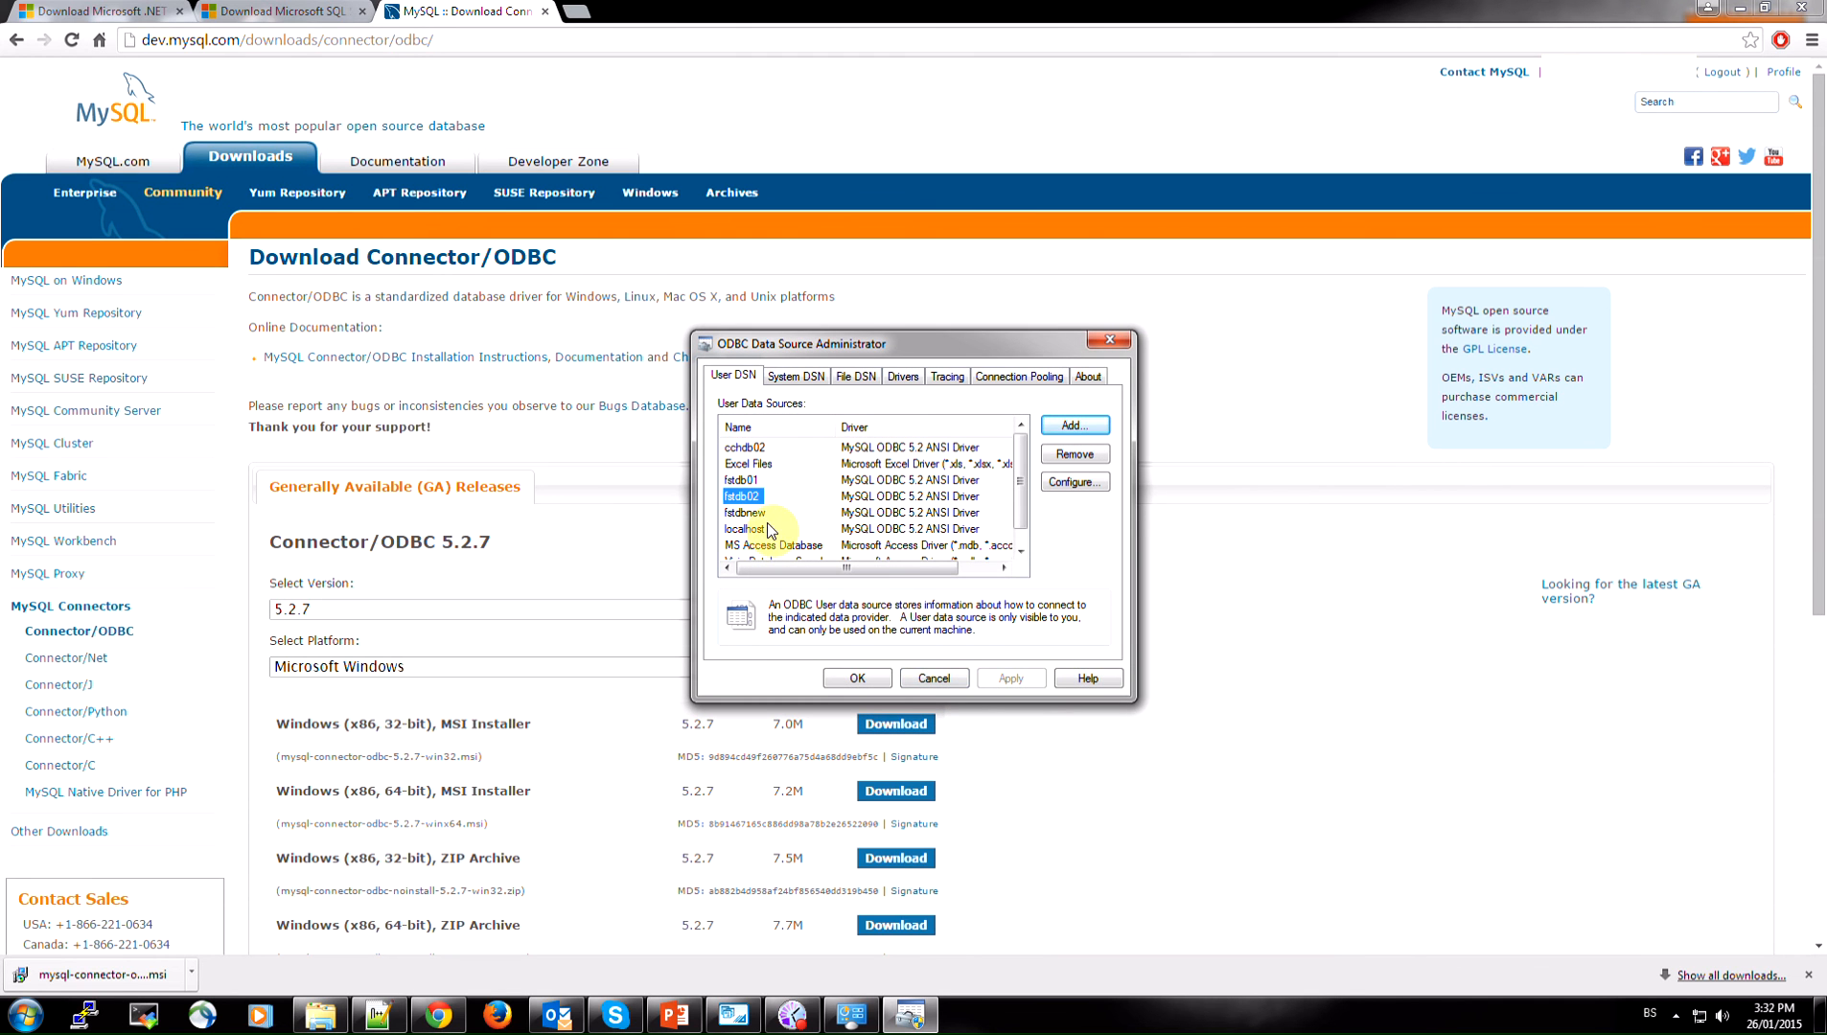
left_click(747, 533)
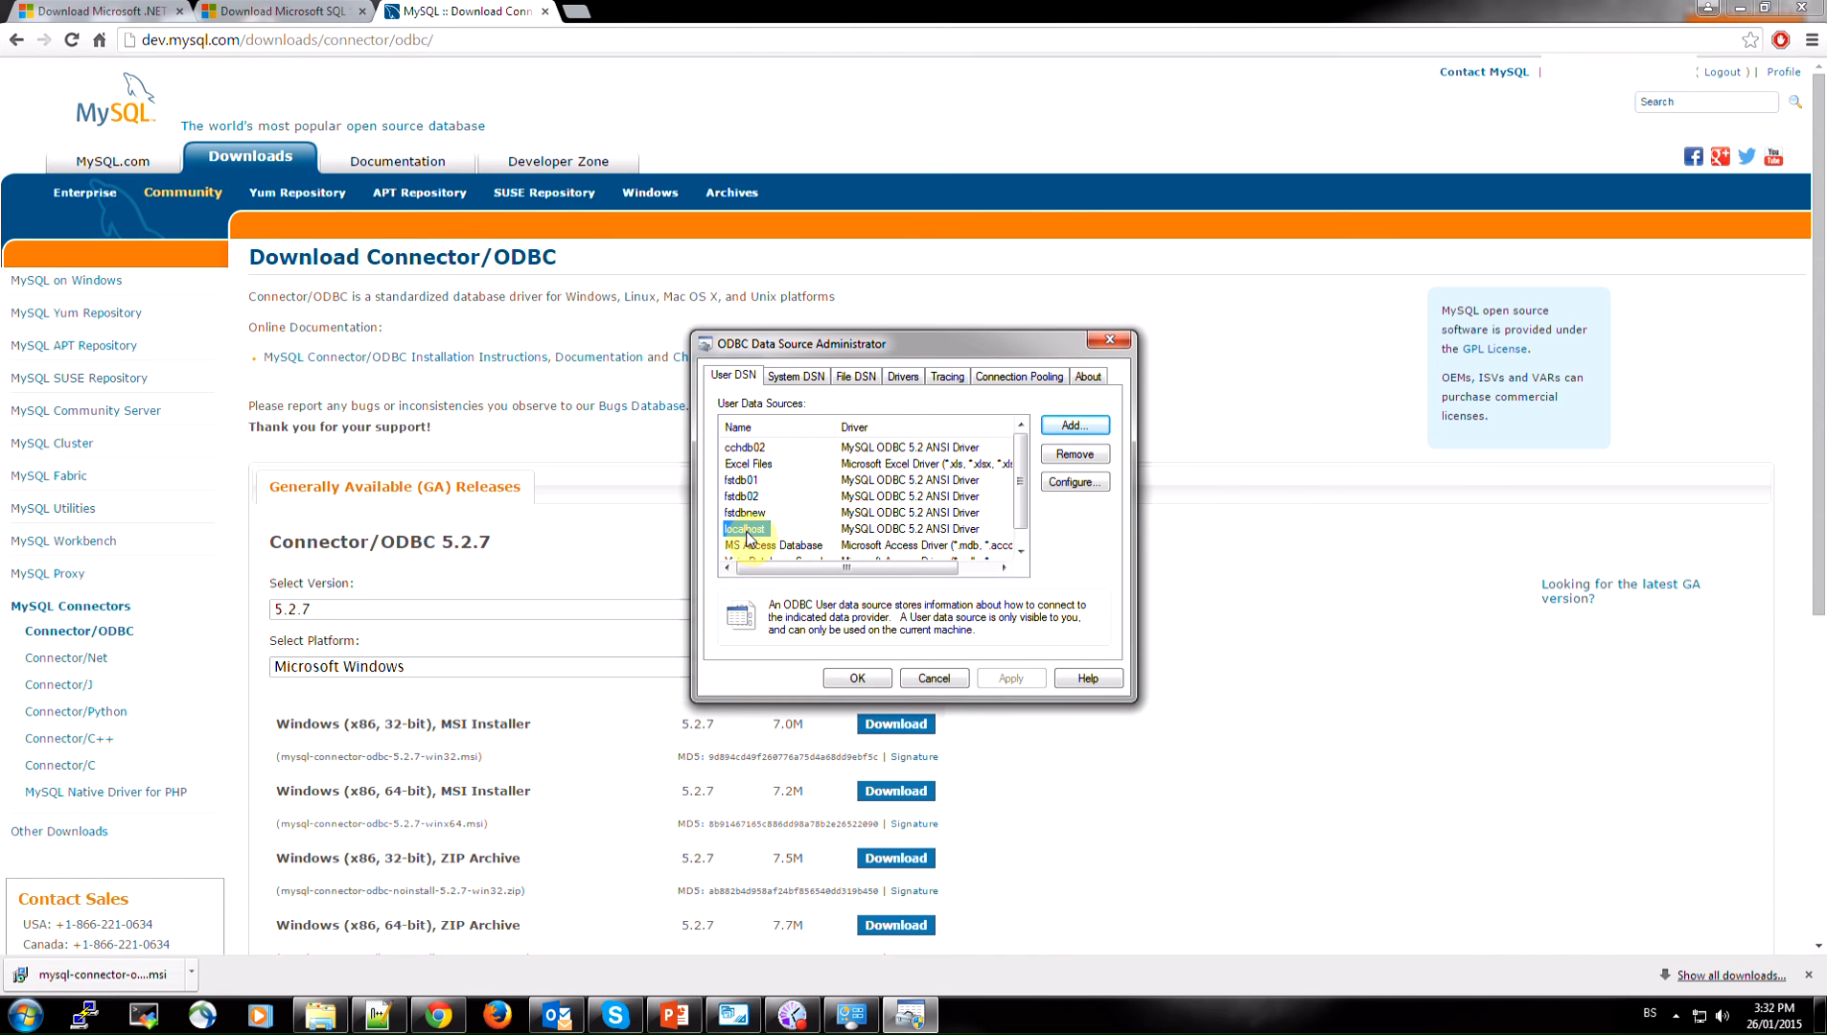
left_click(856, 680)
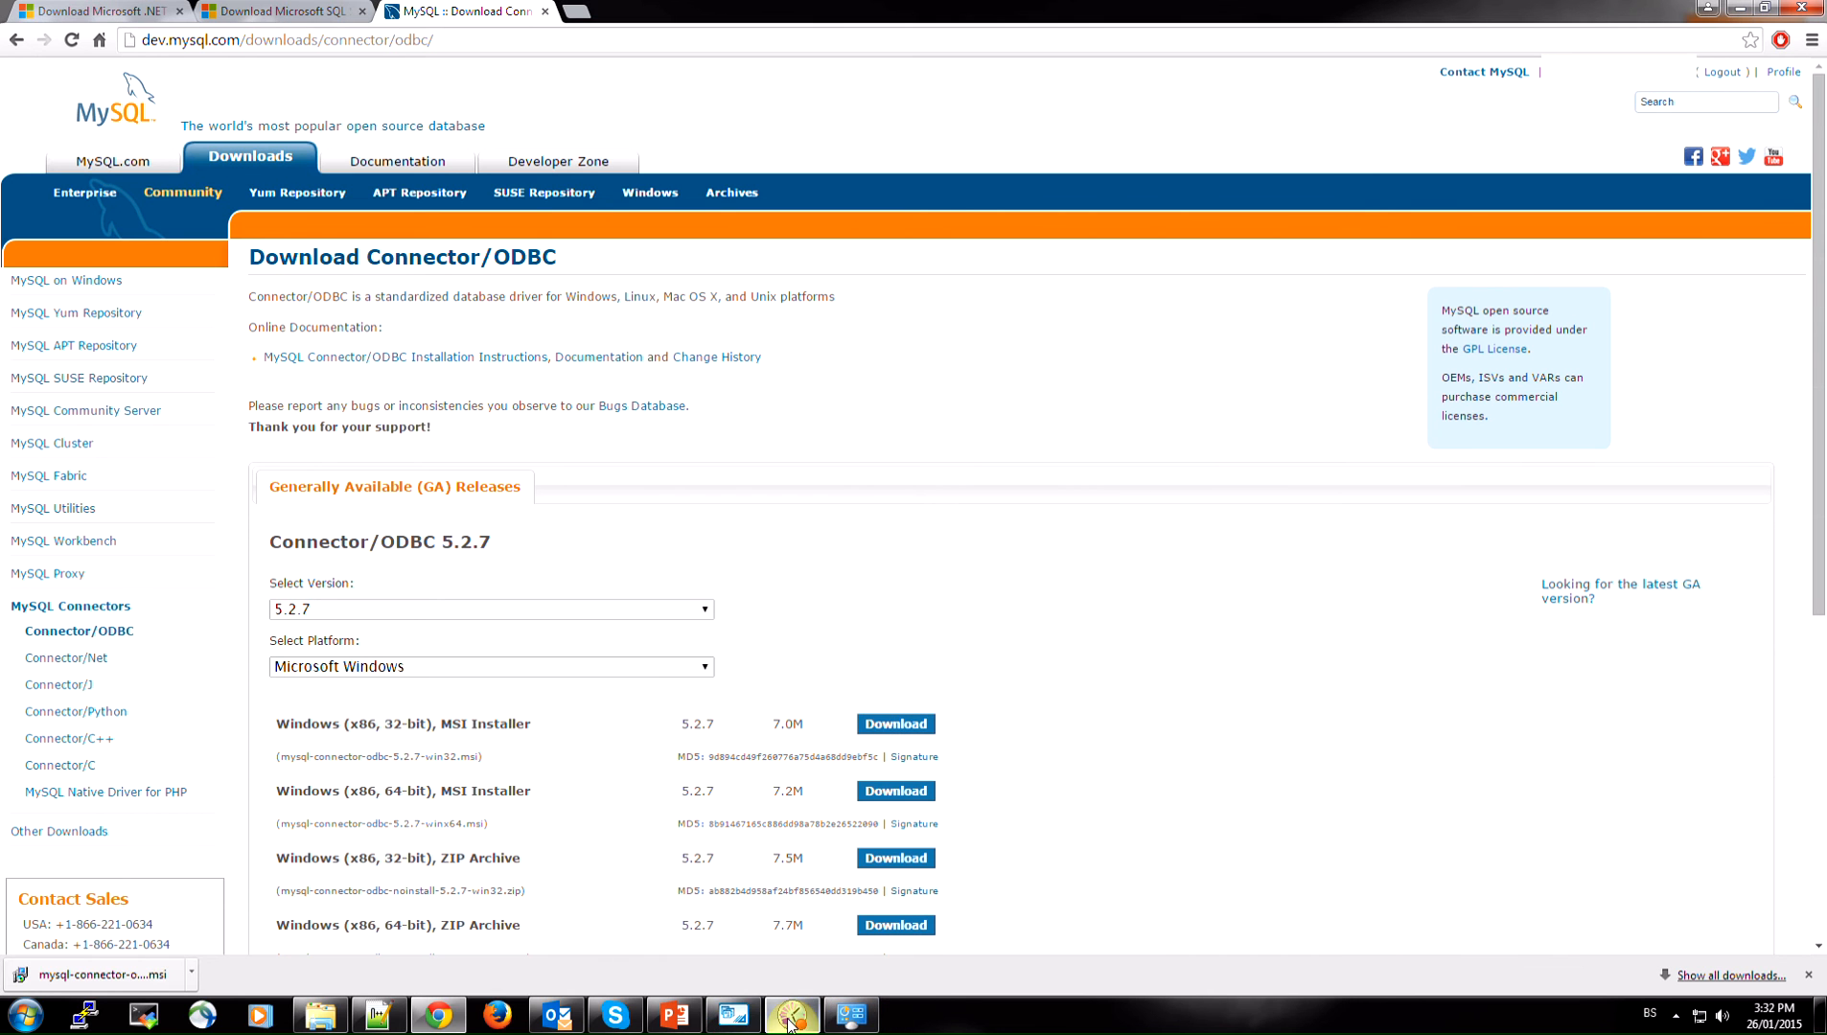
Start Visual Studio 2012 and create a Business Intelligence Report Server Project named Report Project3
left_click(35, 1023)
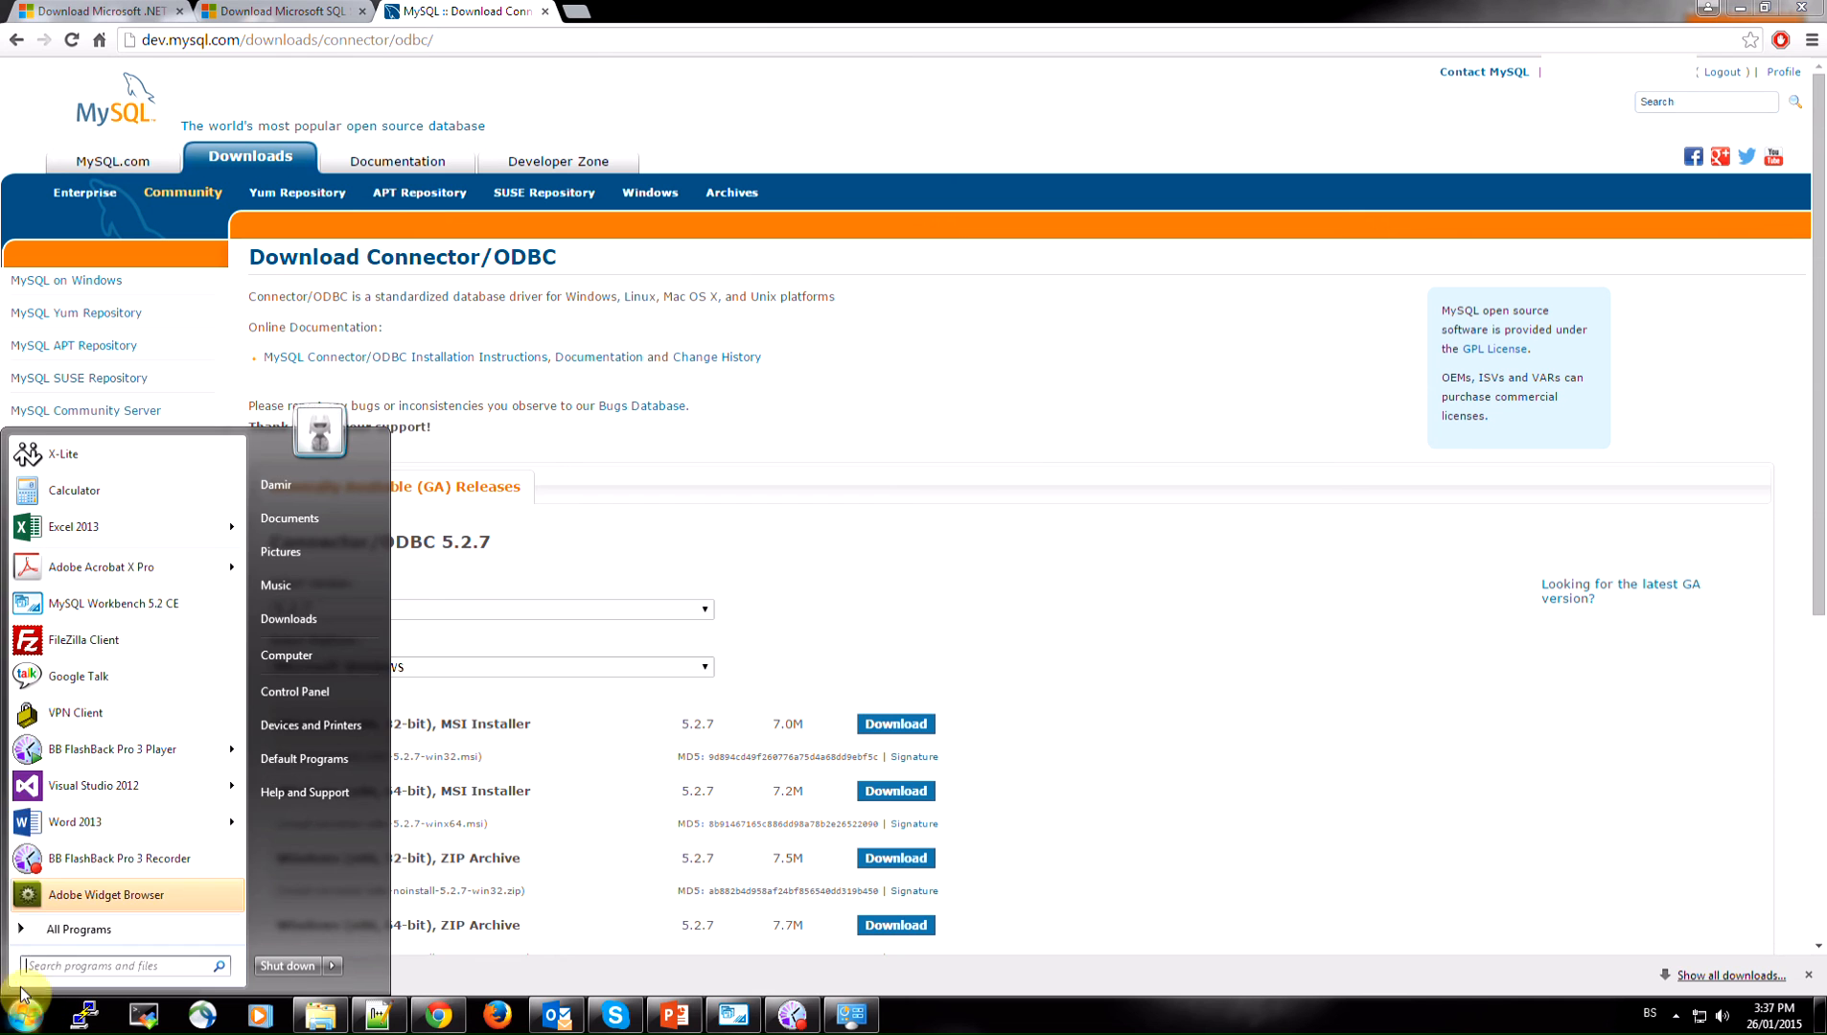
left_click(58, 792)
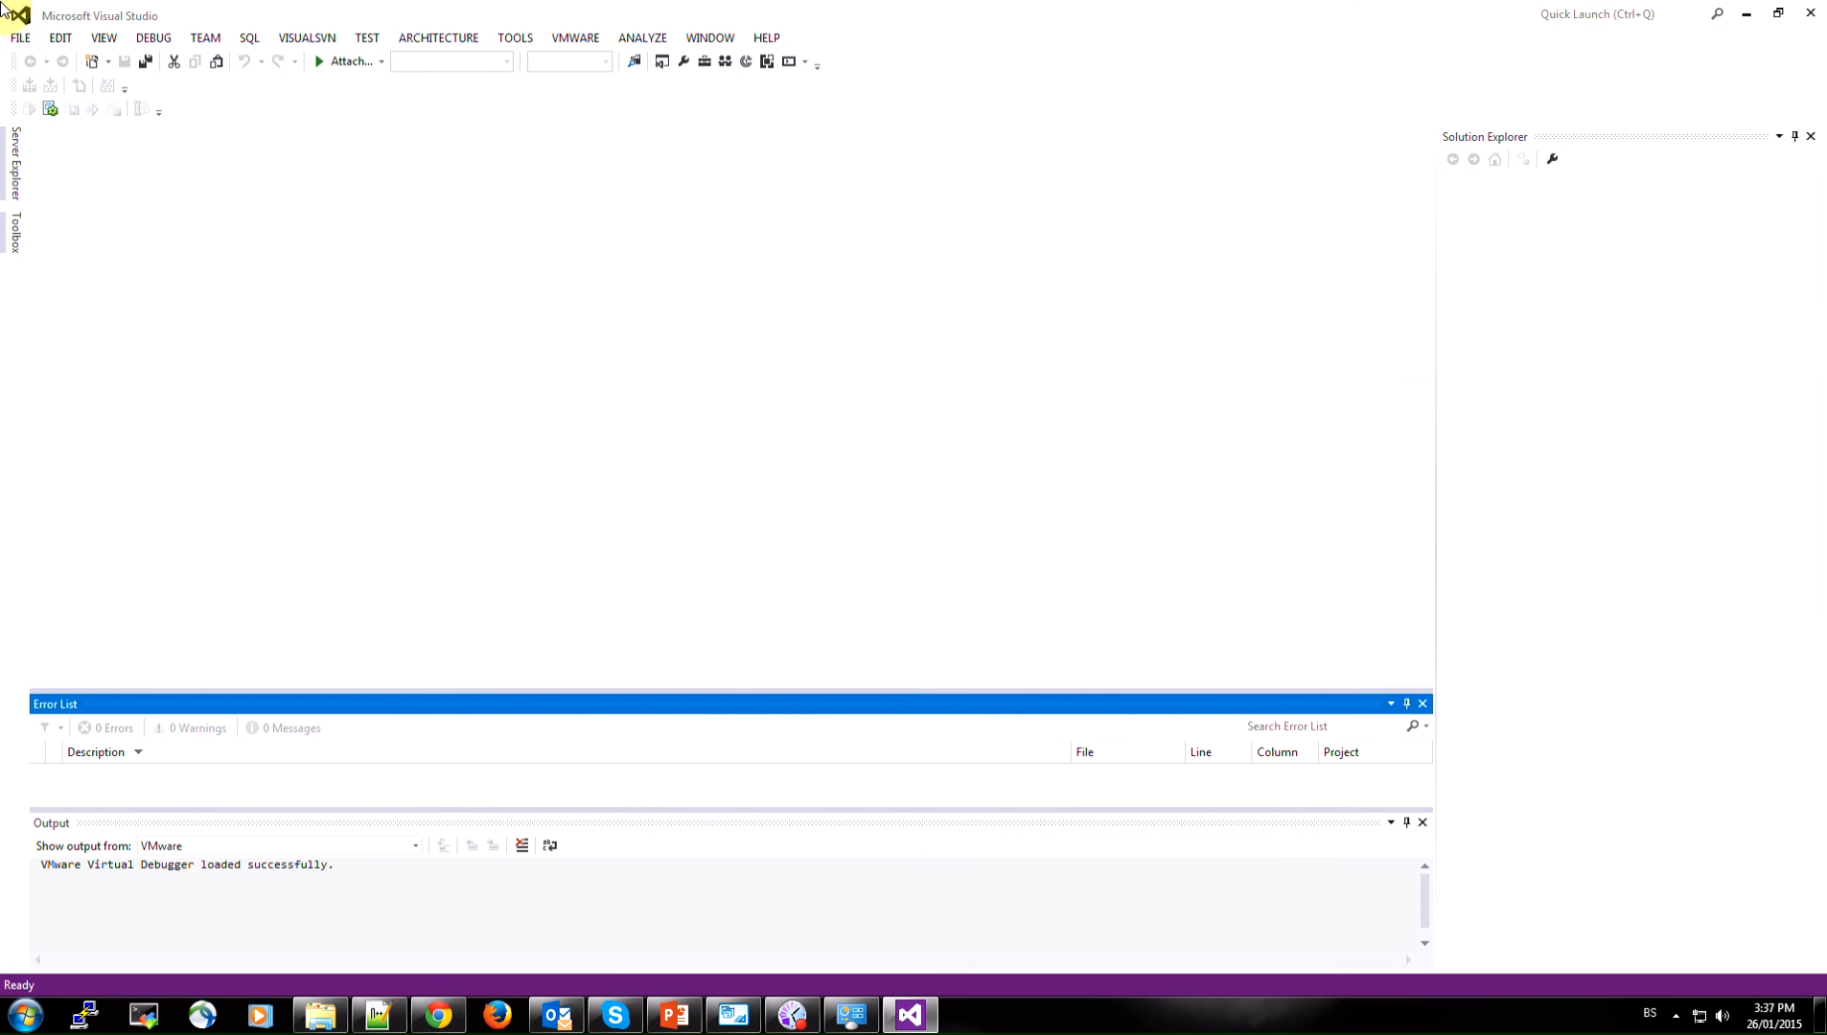
left_click(16, 41)
mouse_move(46, 60)
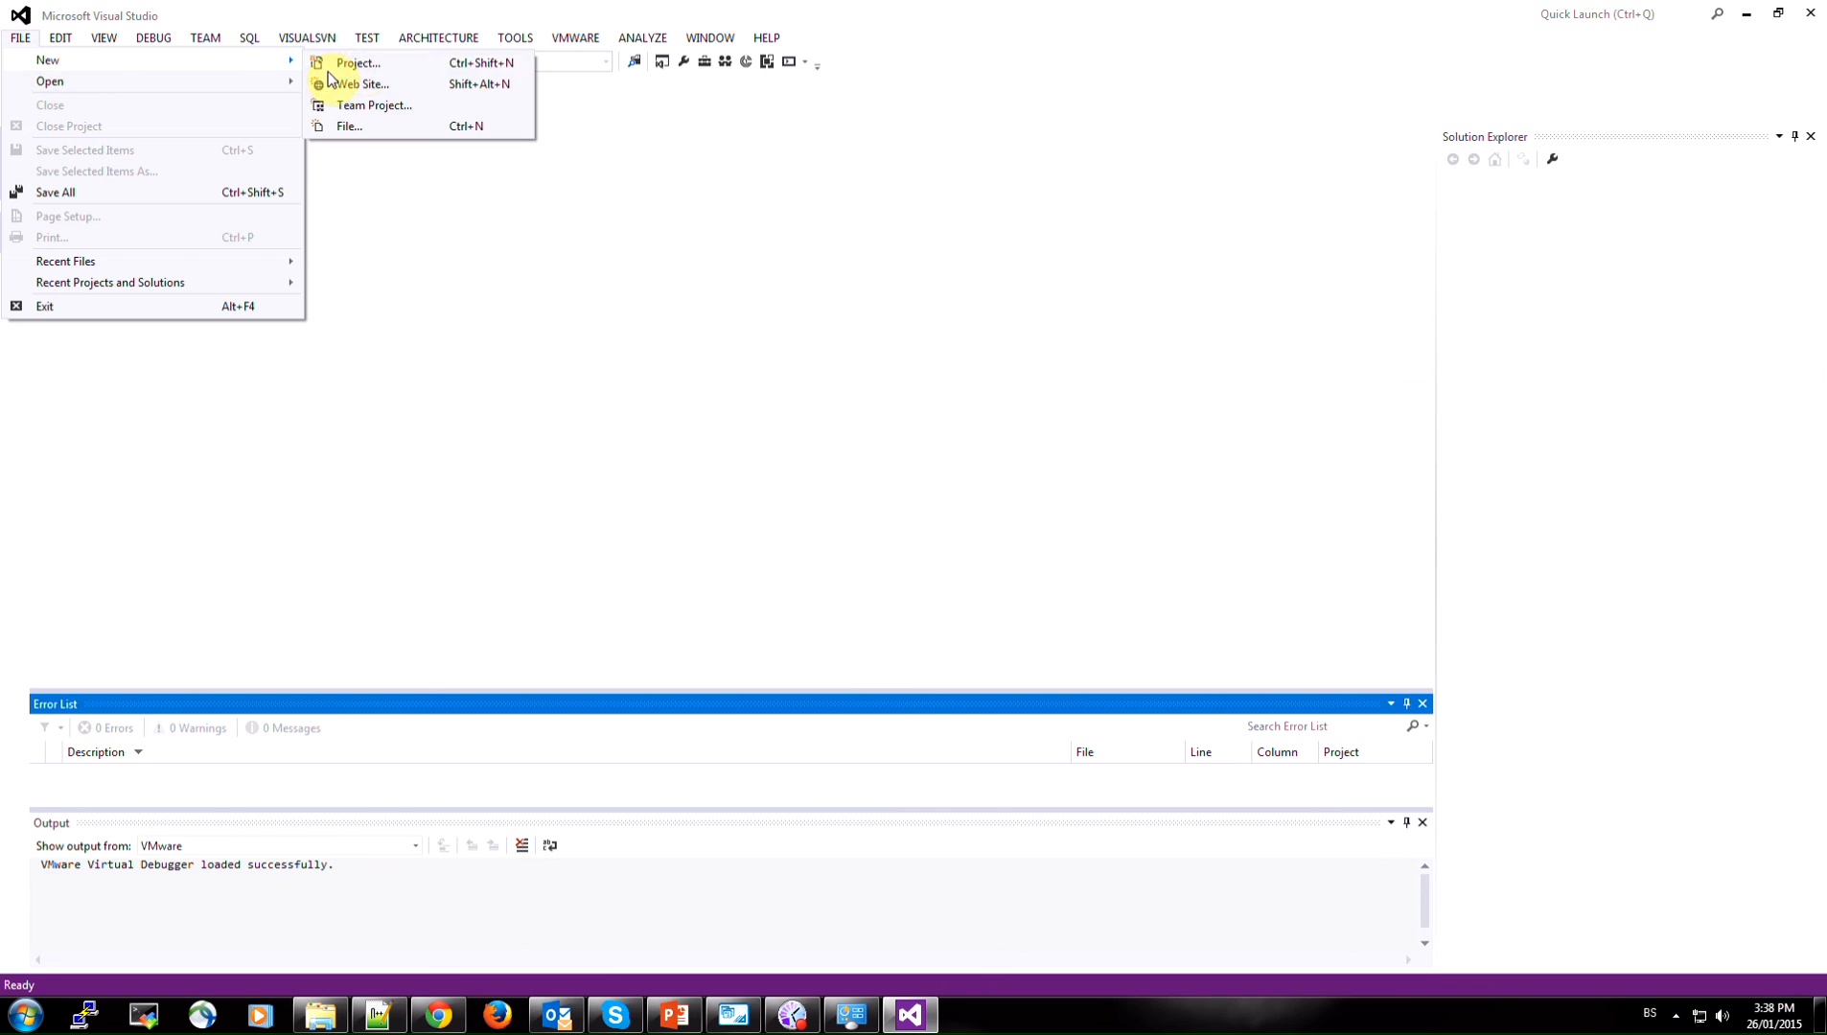
left_click(357, 62)
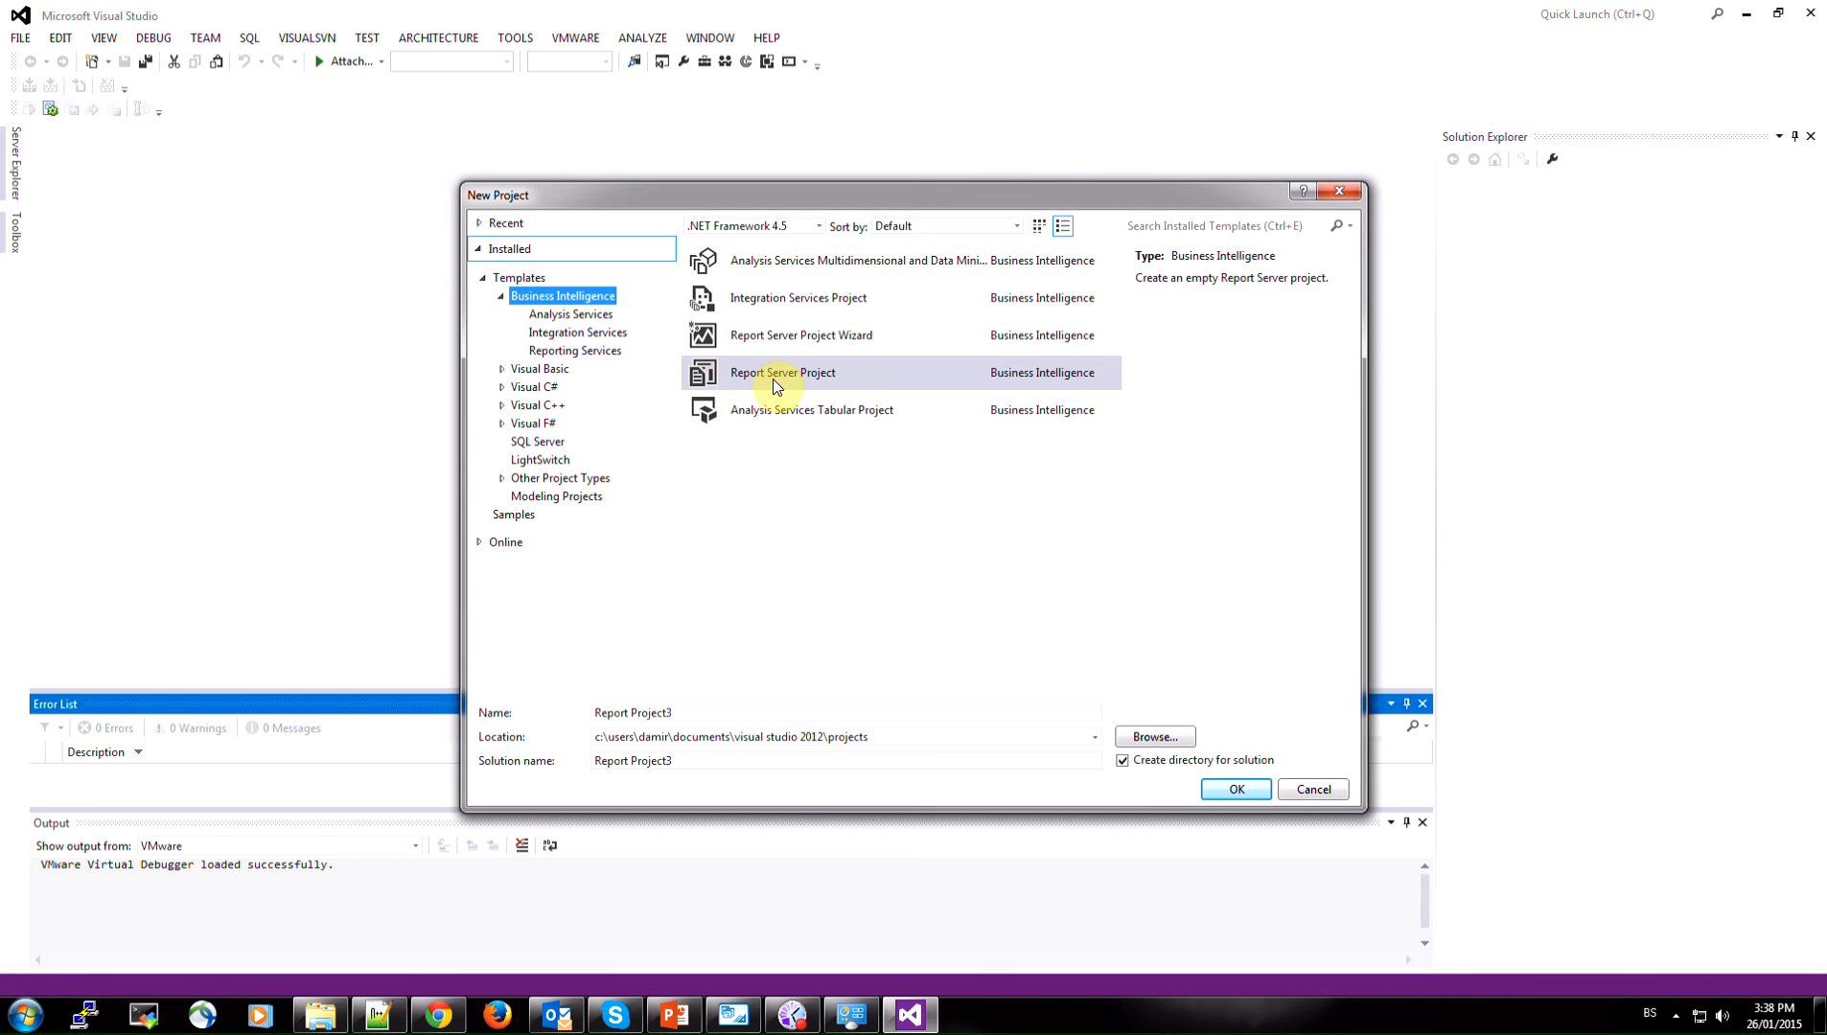
left_click(823, 376)
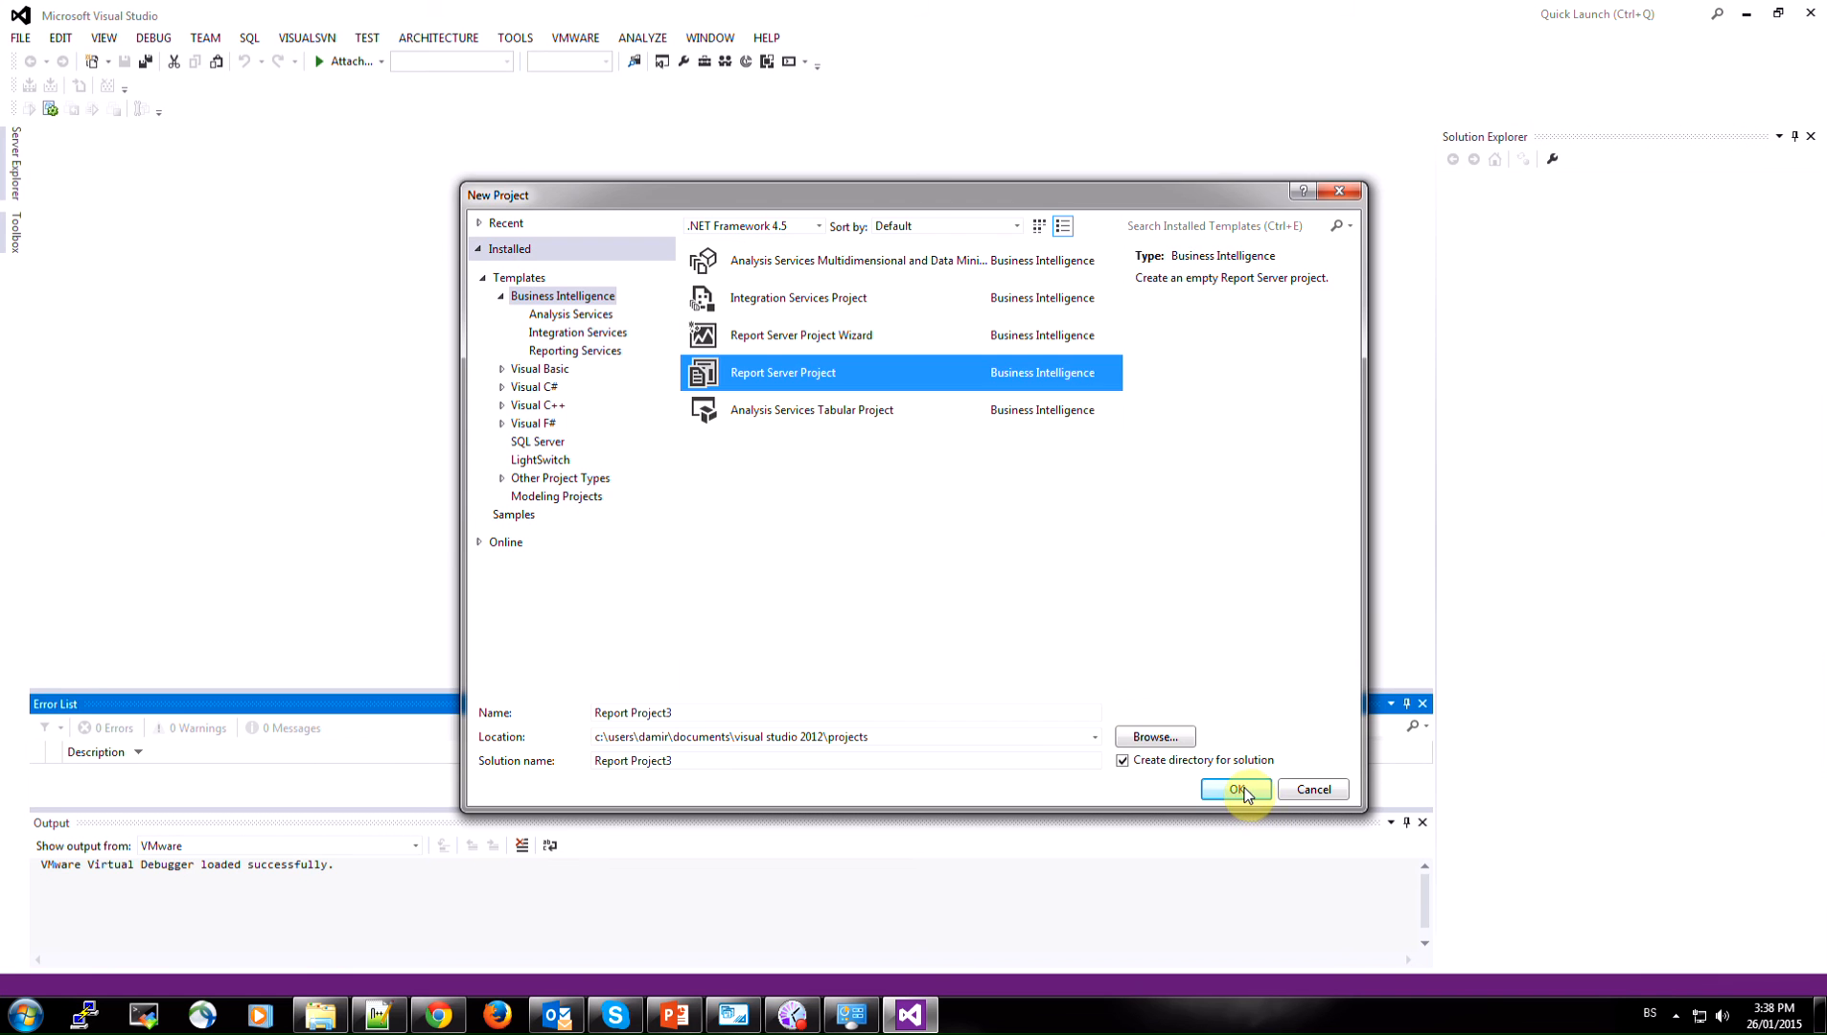
left_click(1239, 789)
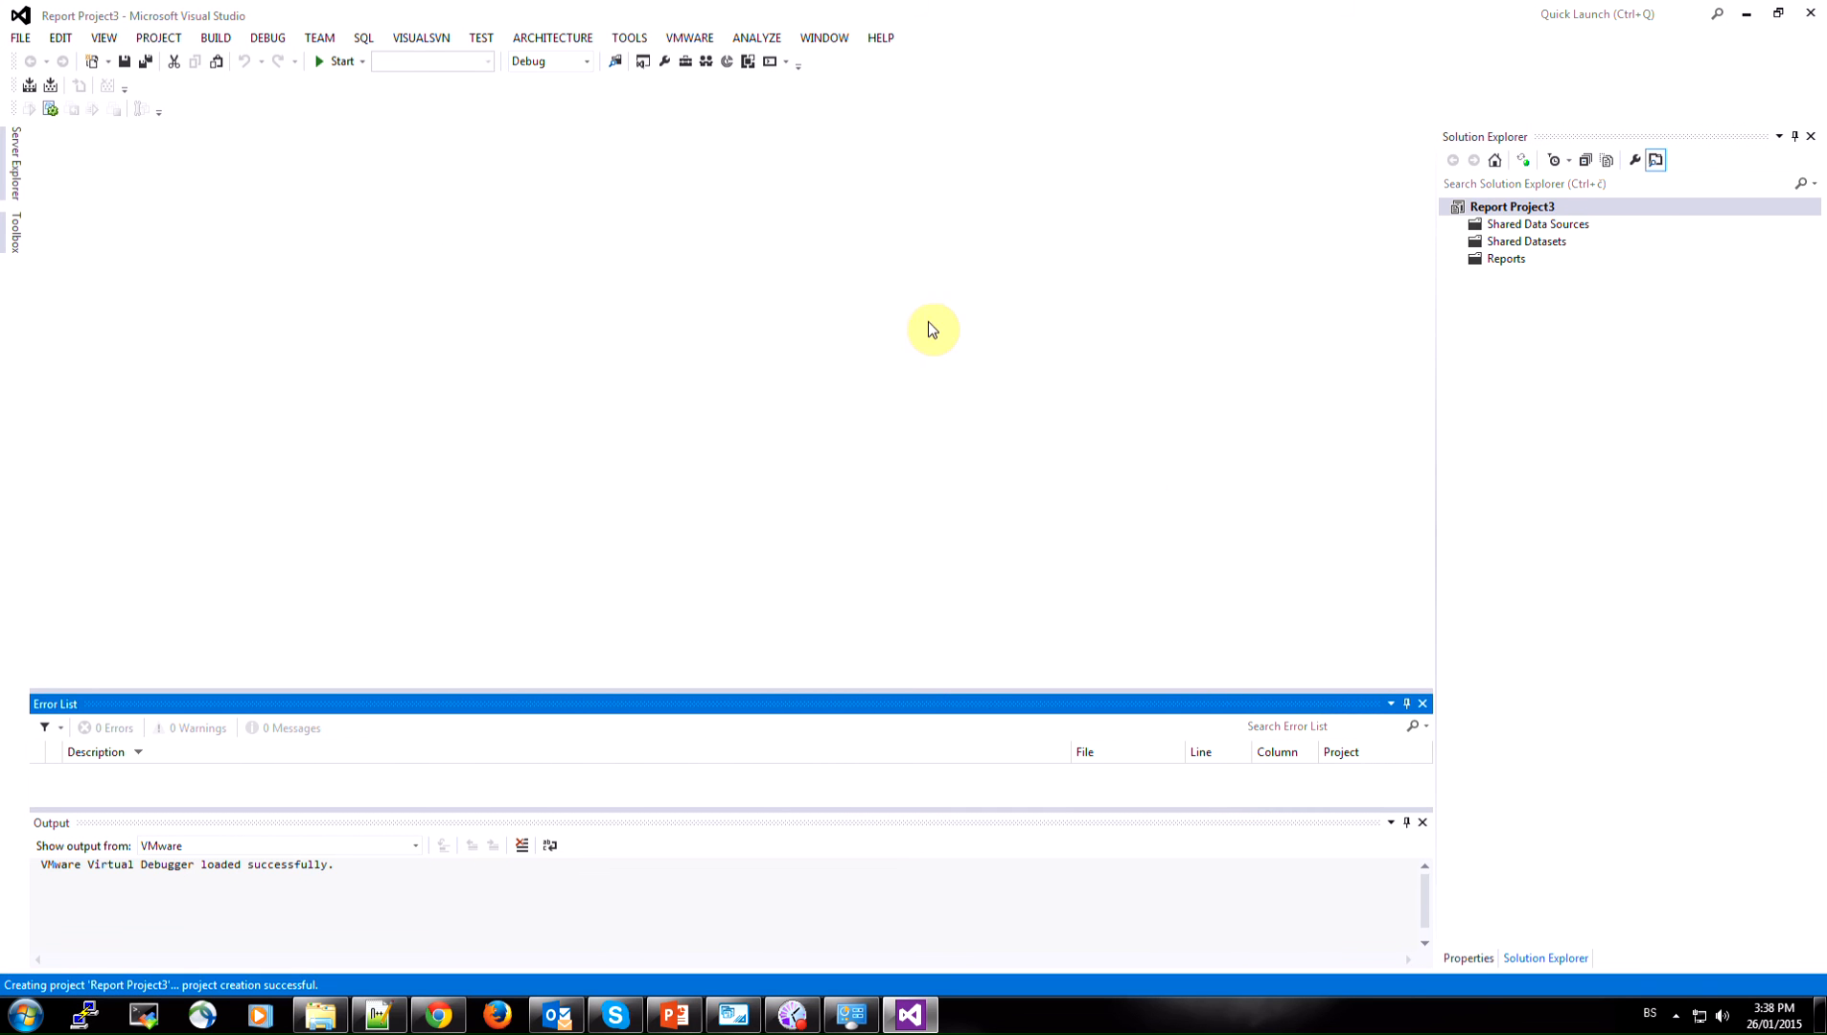
Add a new shared data source to the report project and name it Production
left_click(1513, 228)
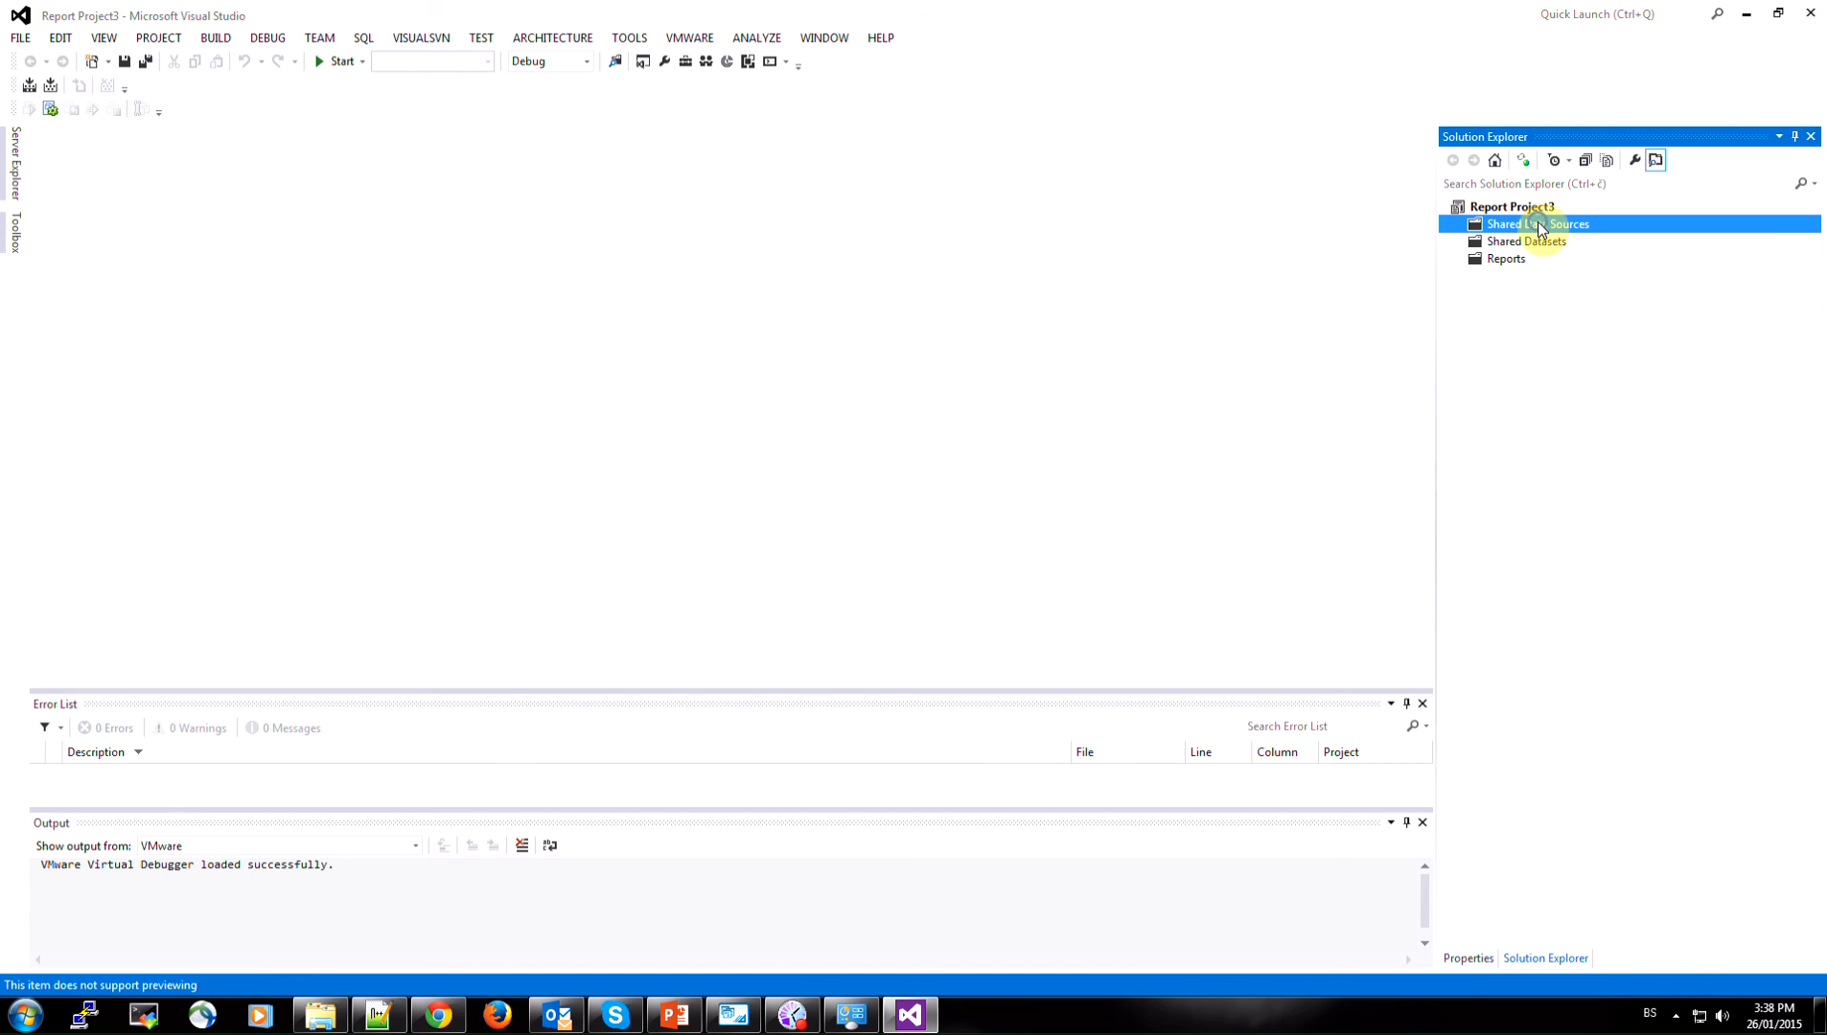
right_click(1540, 228)
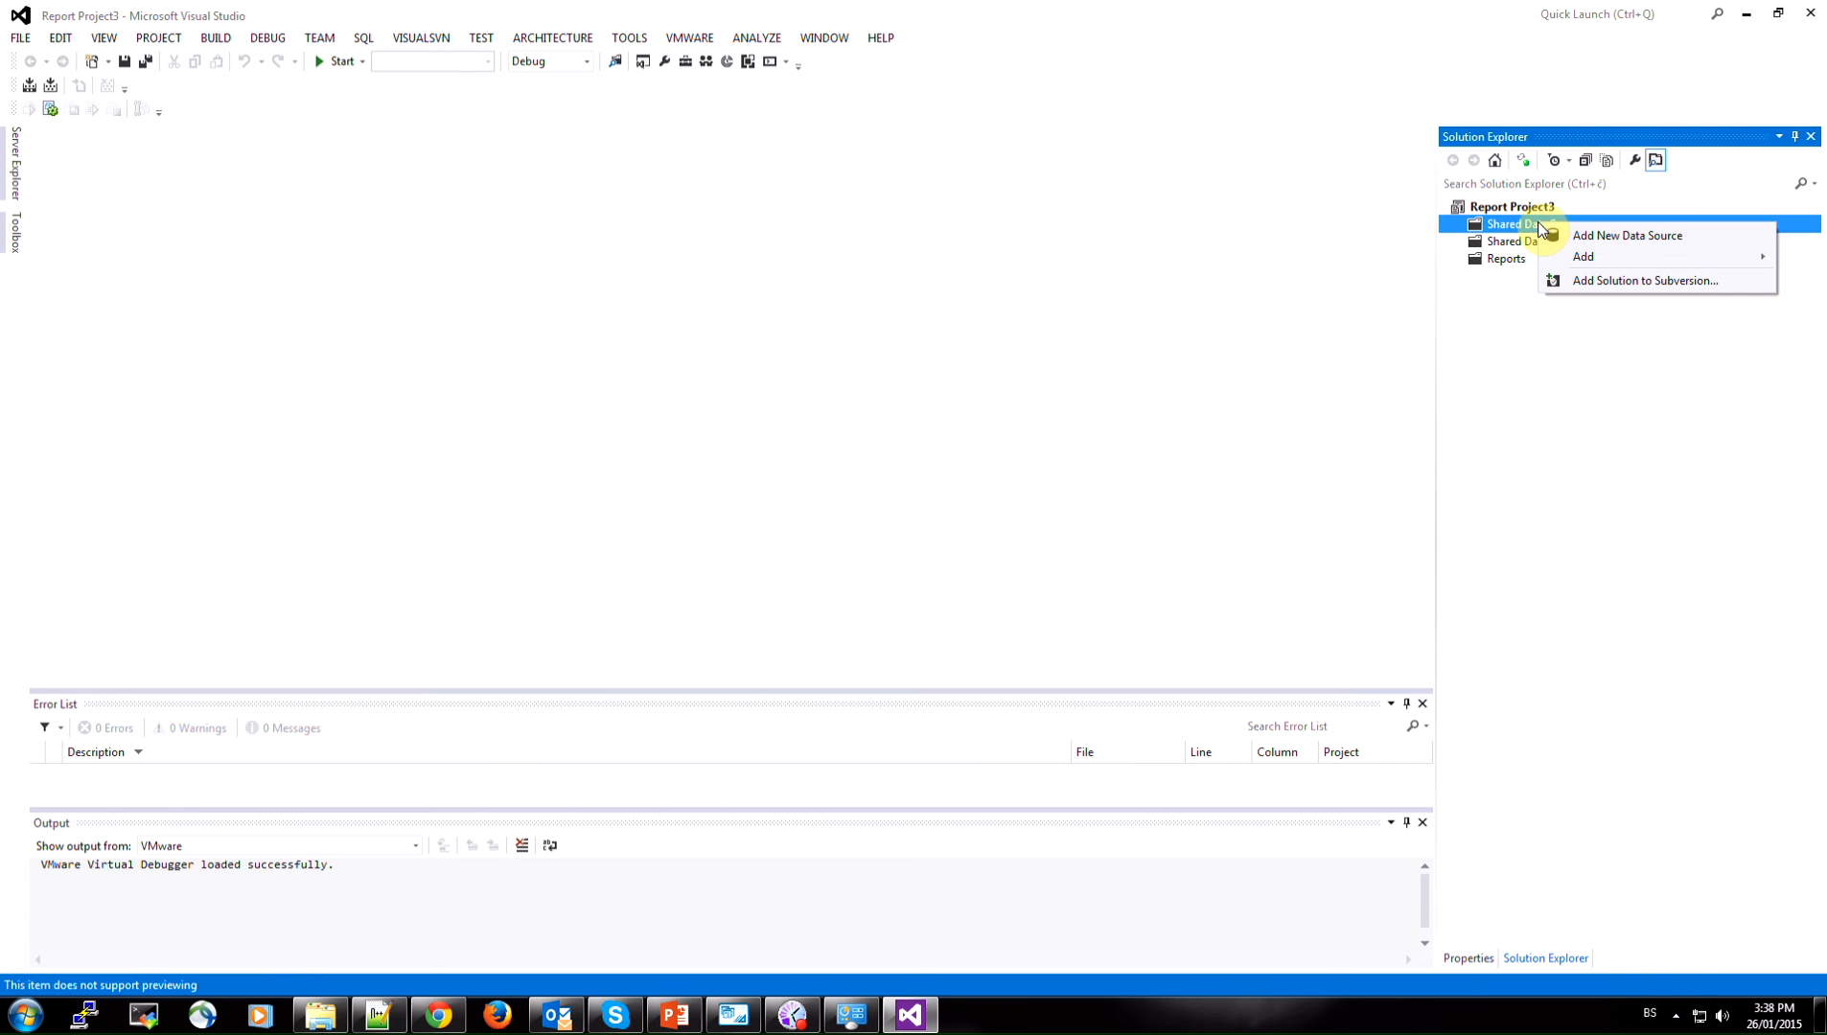
left_click(1645, 238)
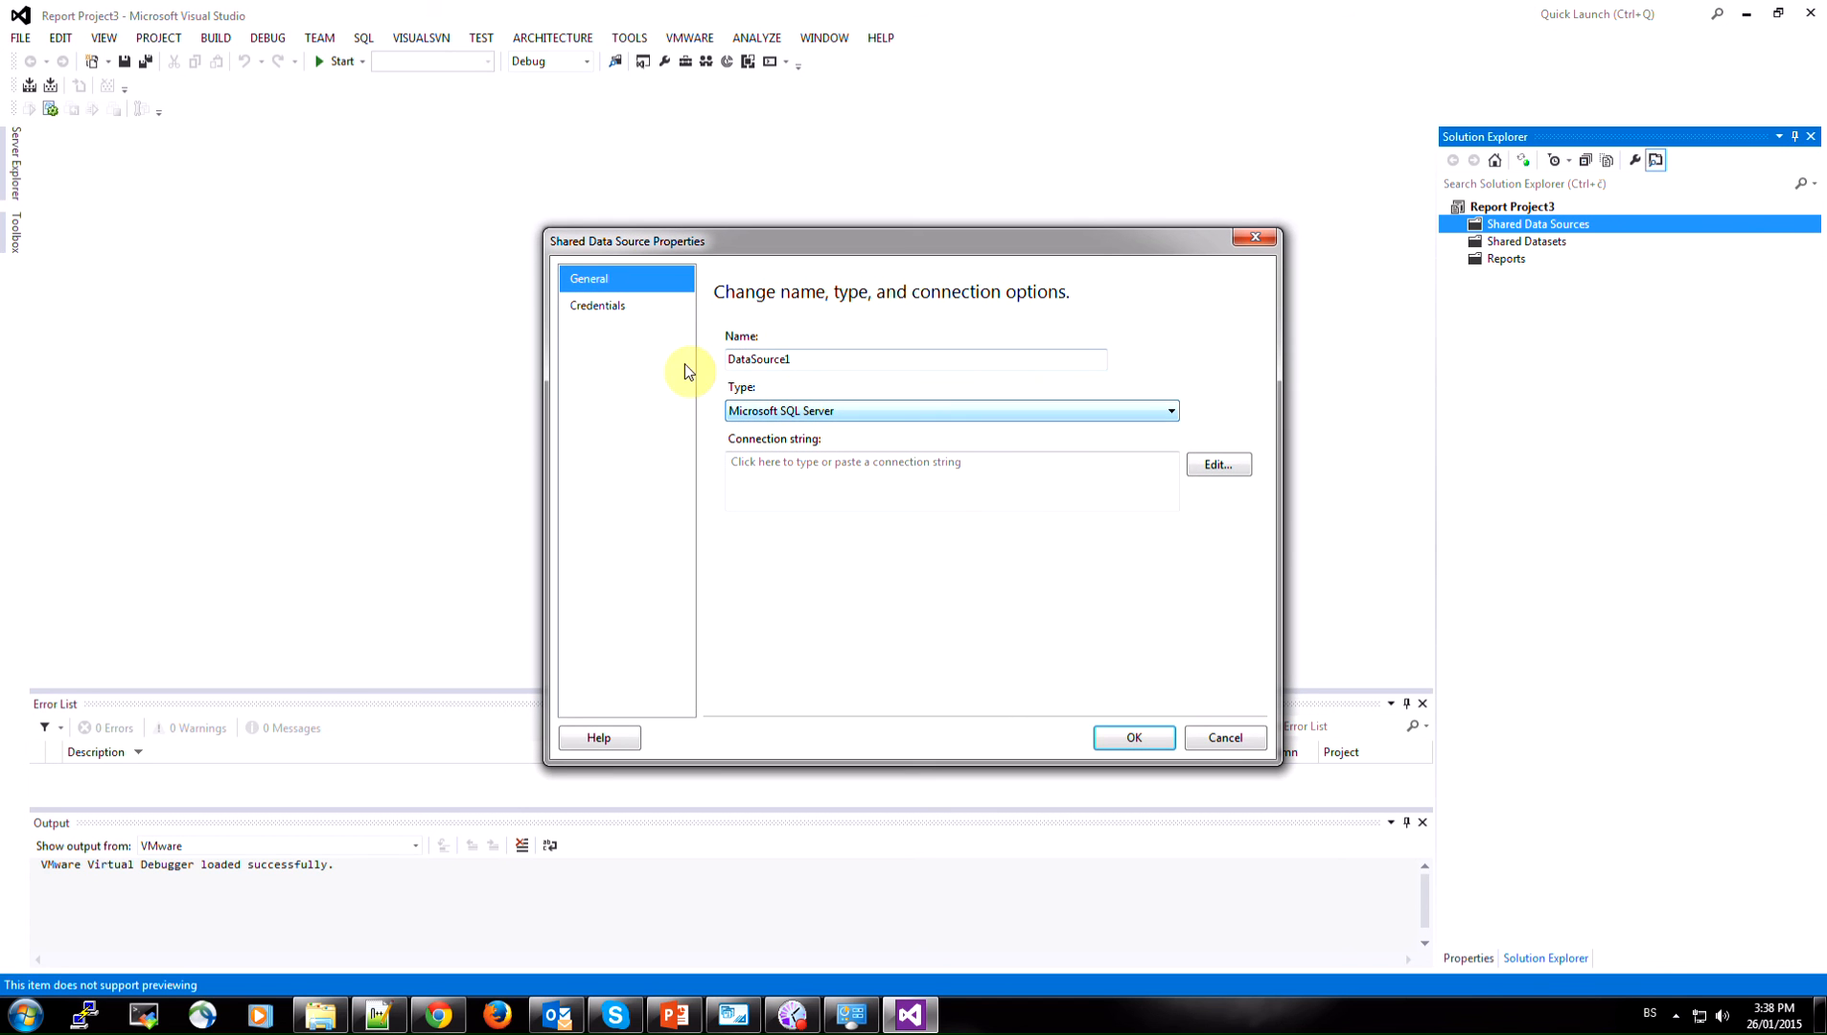
double_click(810, 359)
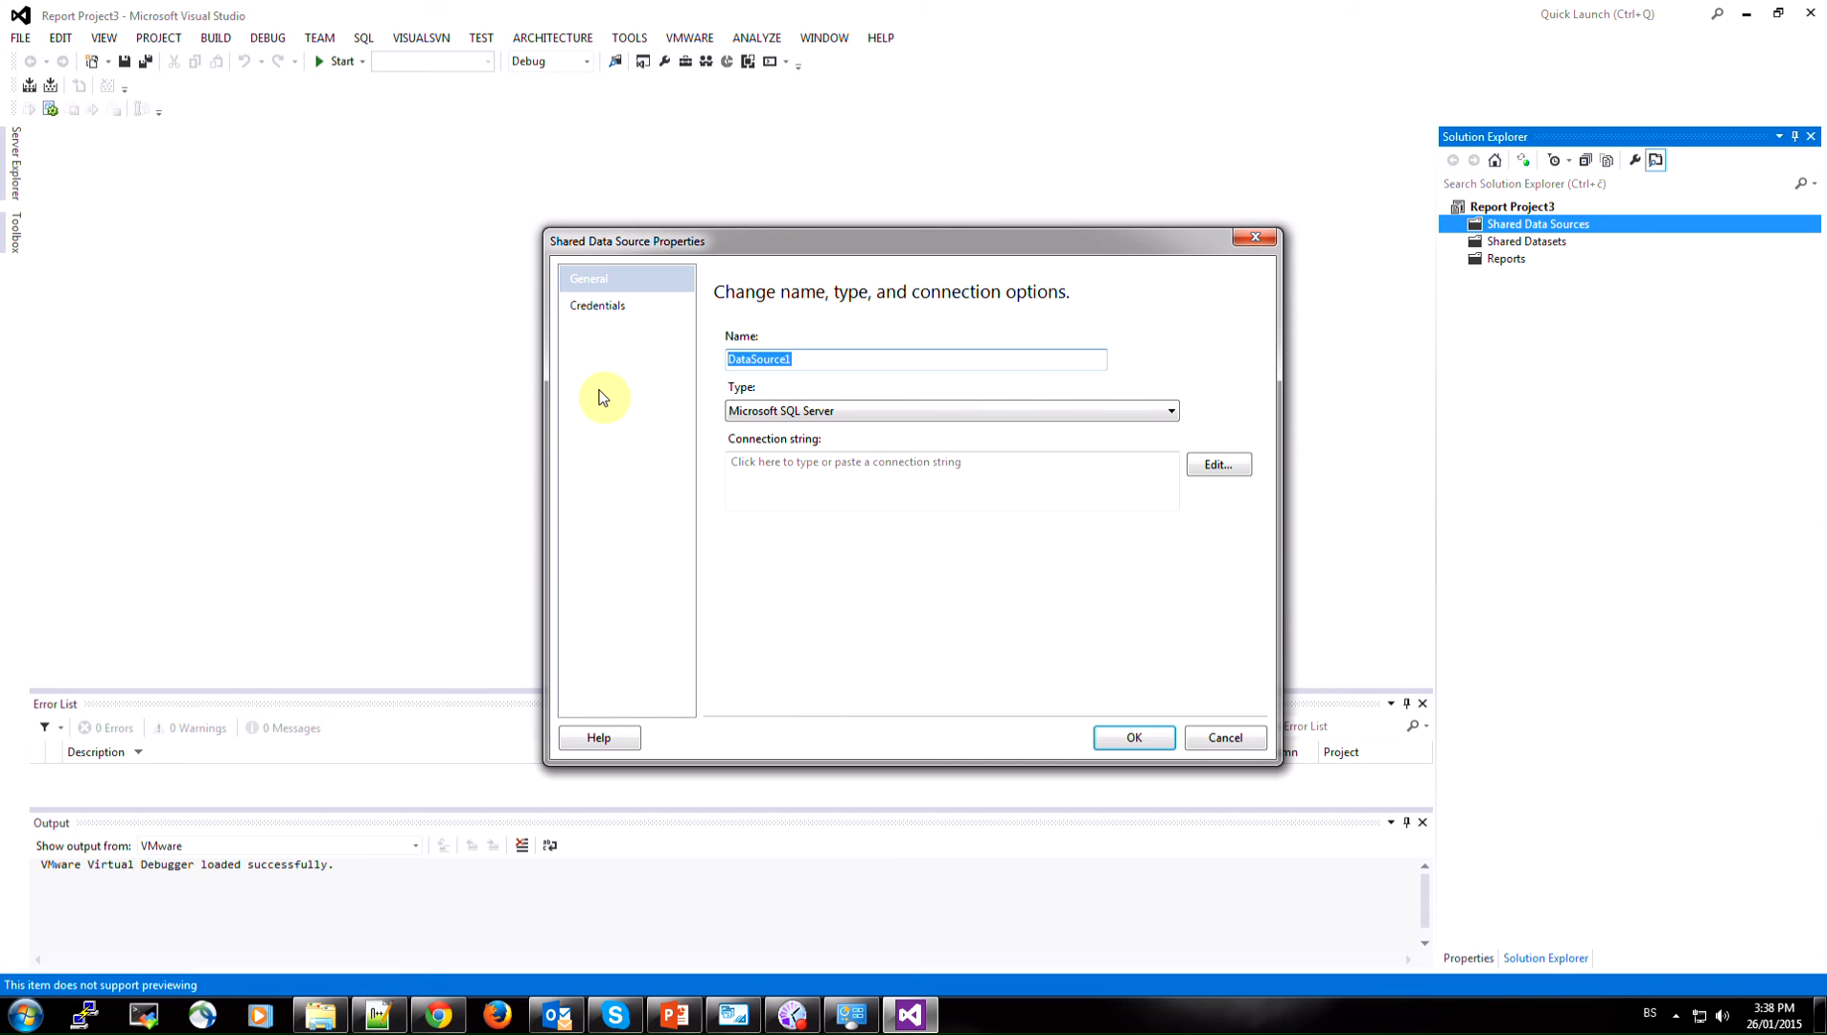
type("Production")
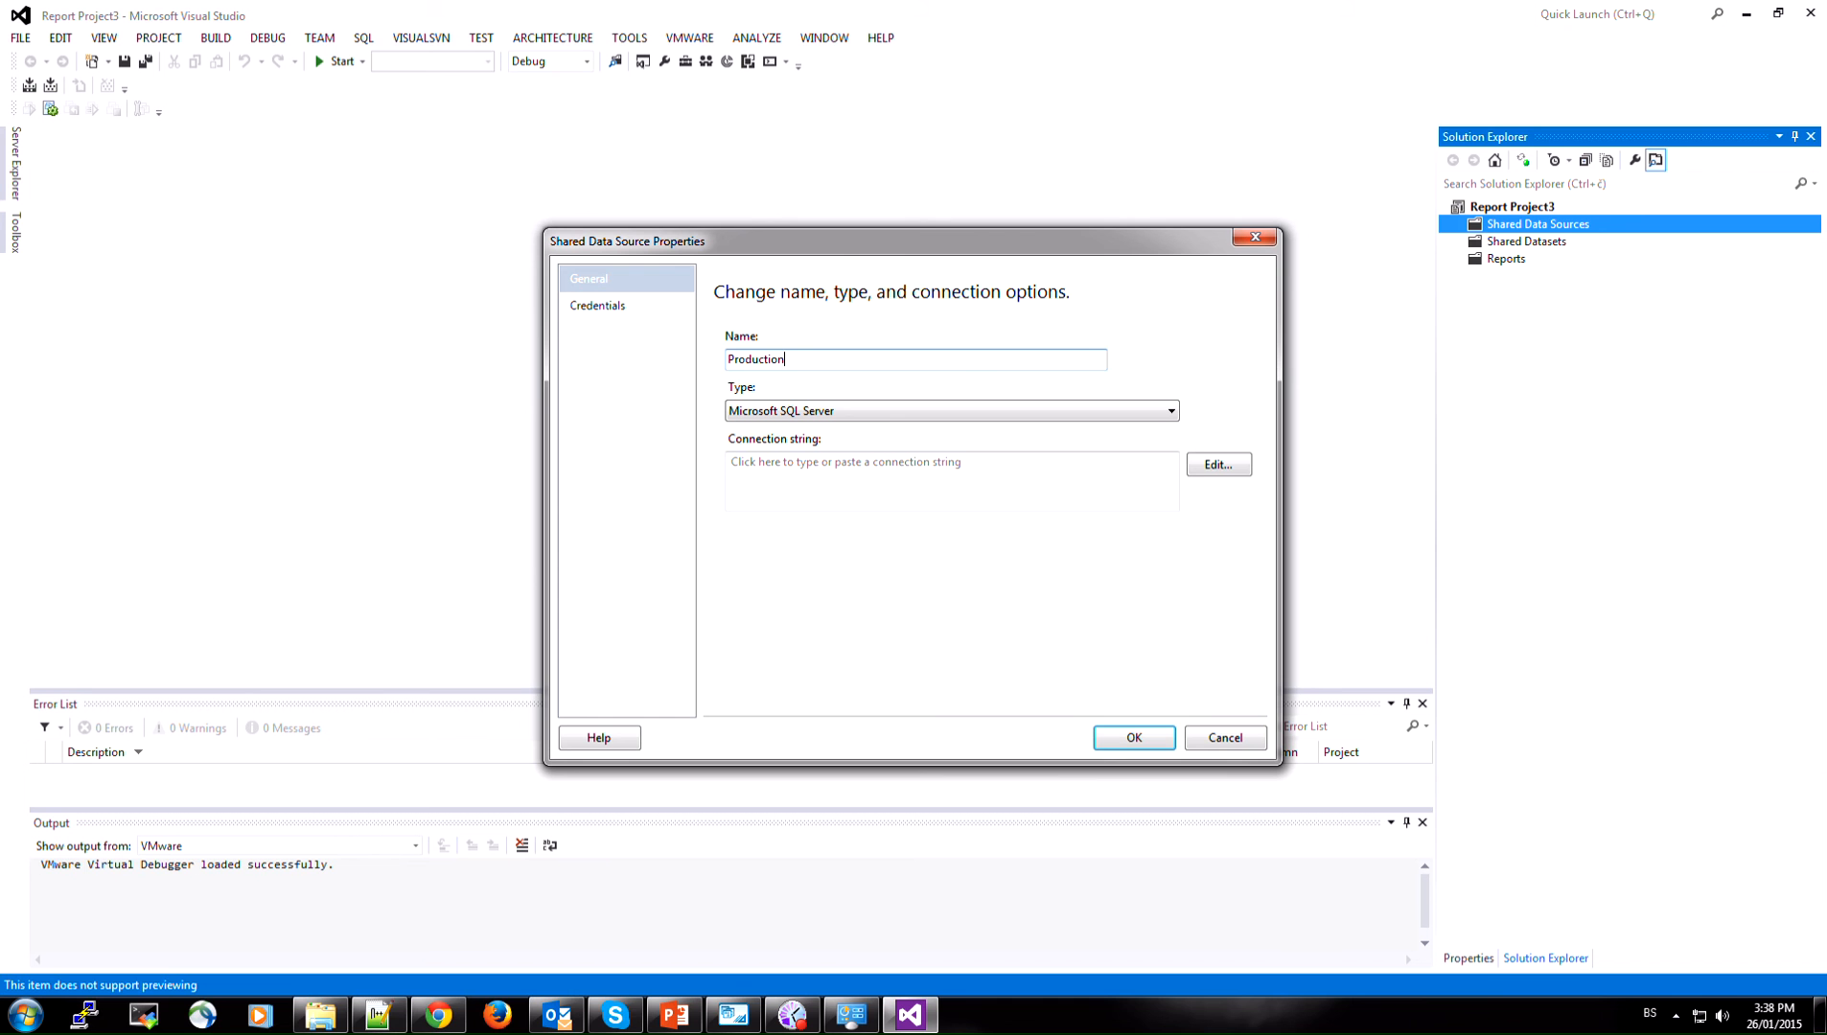
Set the Production data source's type to ODBC, fill in its connection string and save the data source
left_click(770, 411)
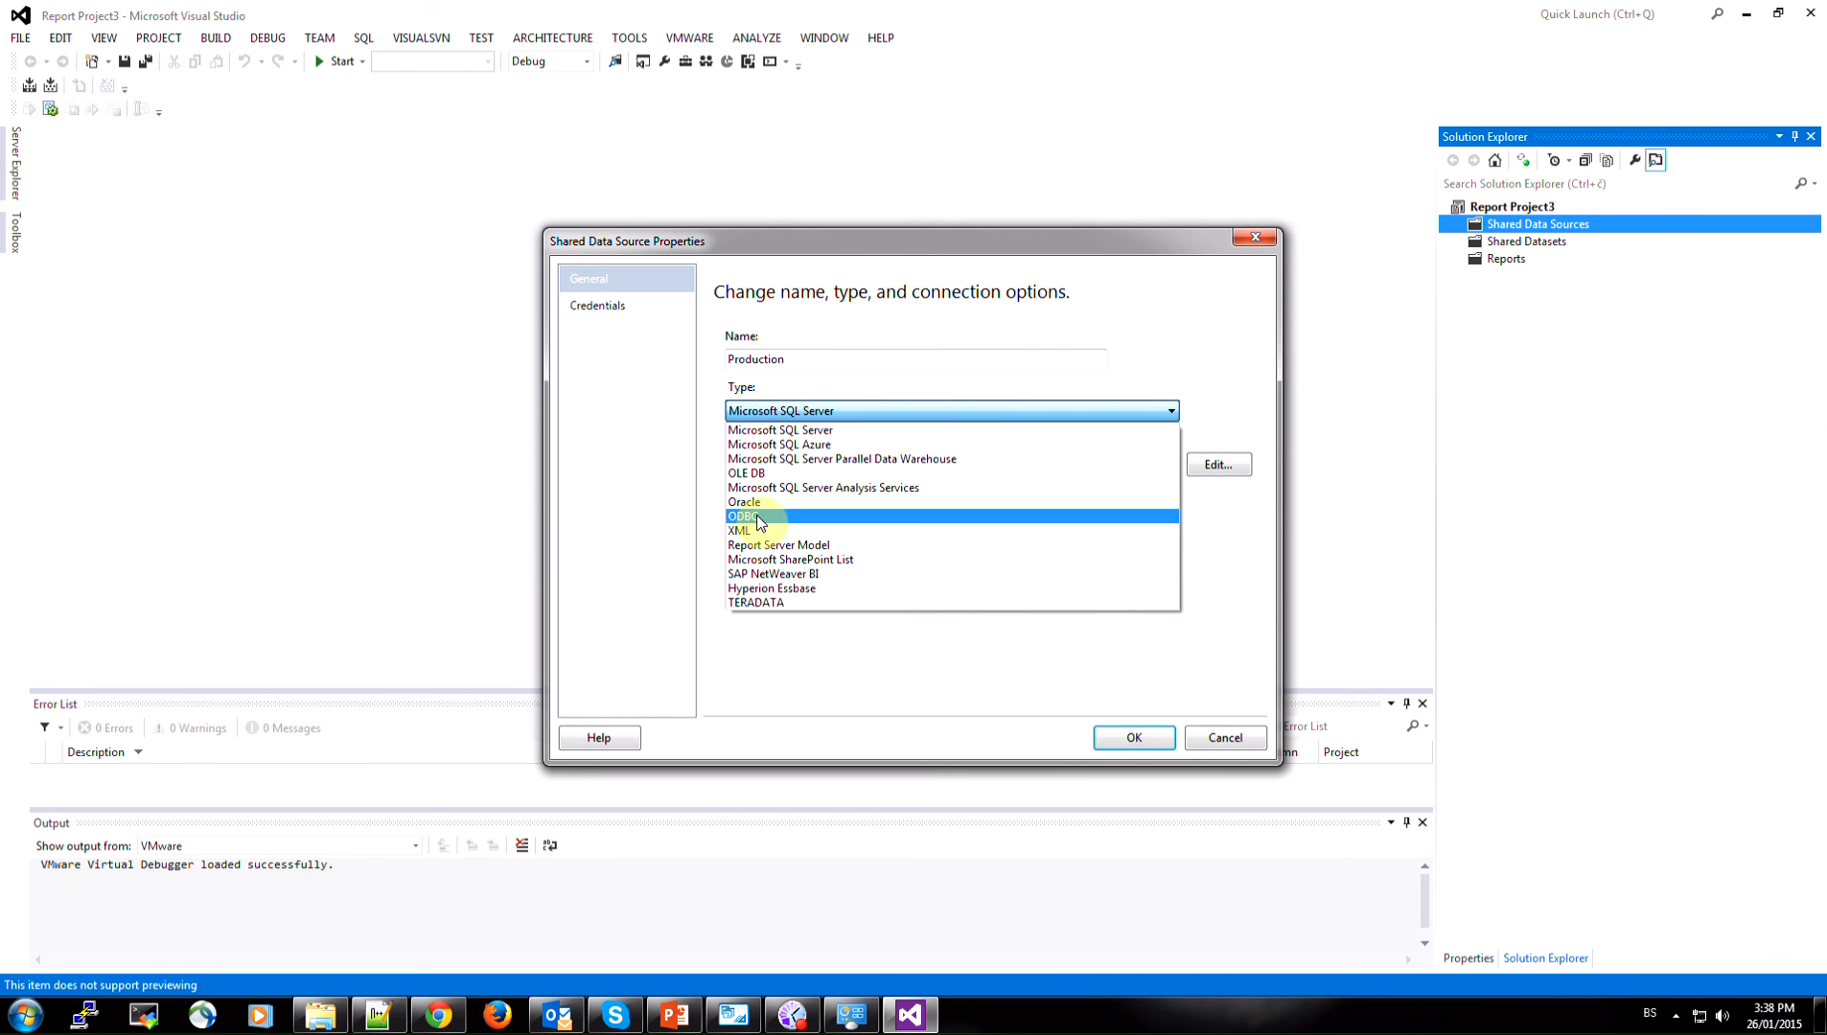
left_click(762, 519)
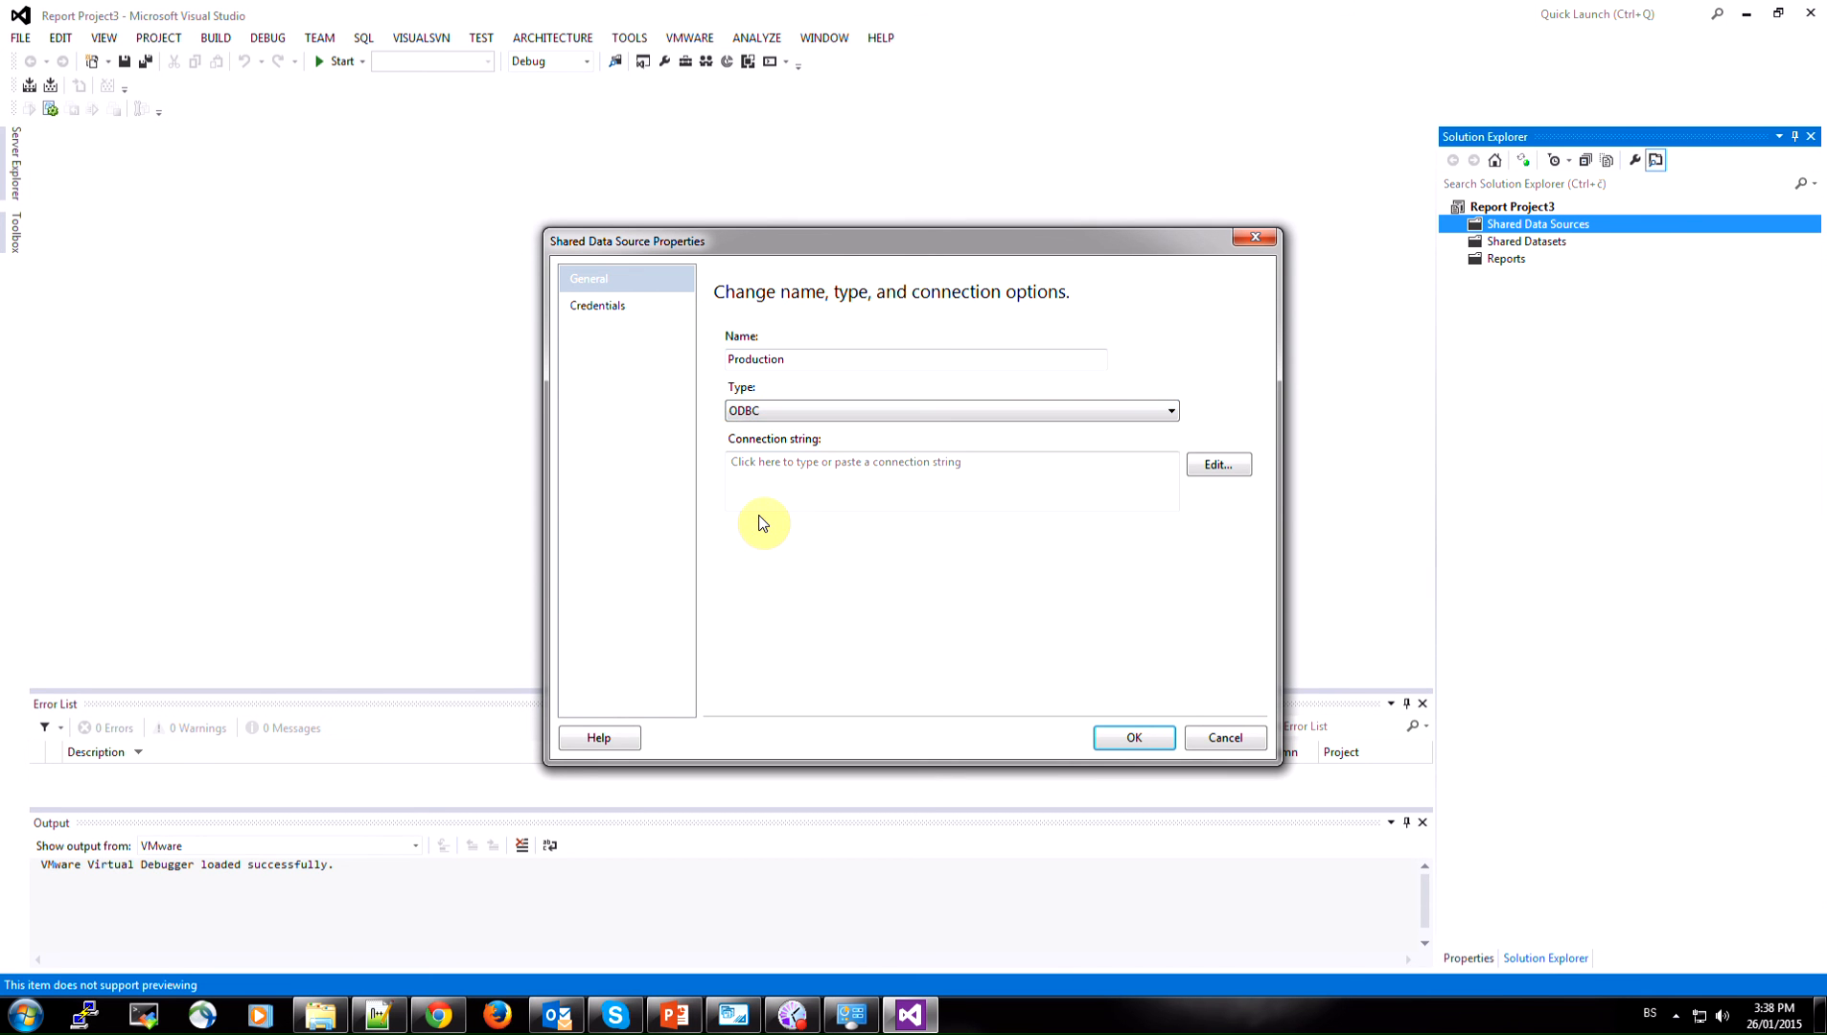
left_click(772, 468)
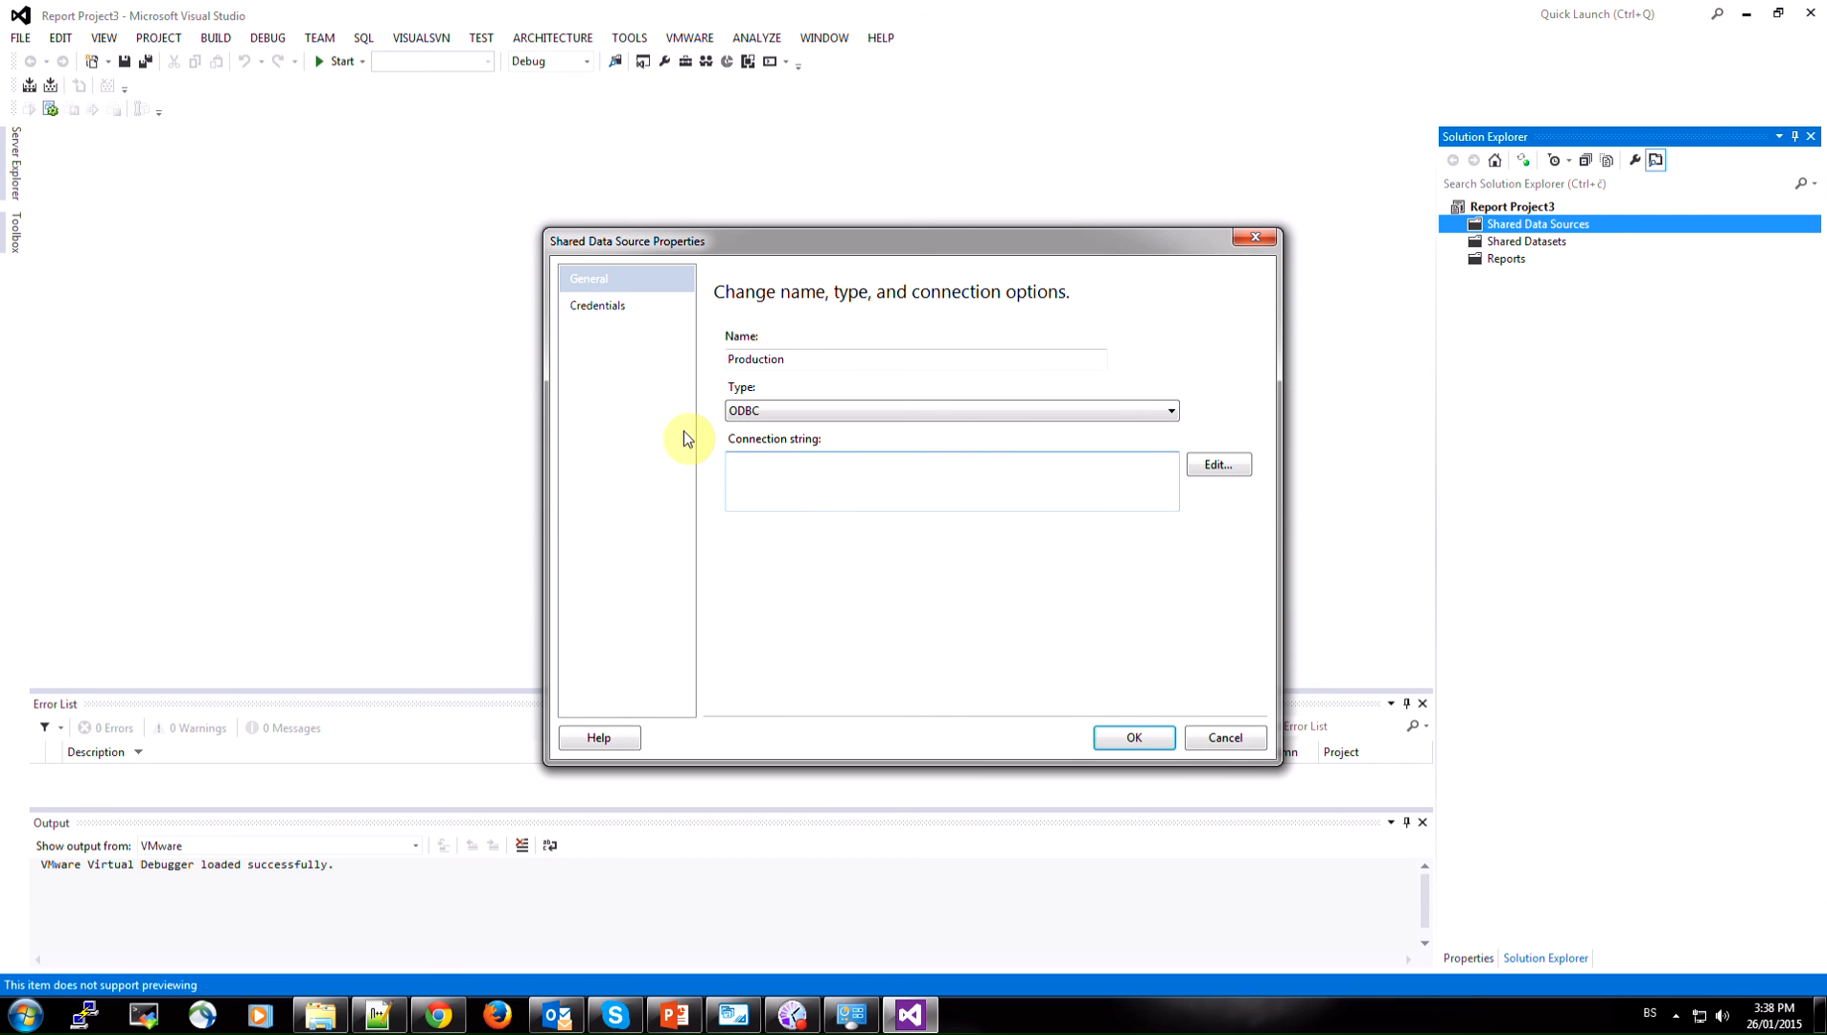
type("dsn=localhost")
left_click(1134, 738)
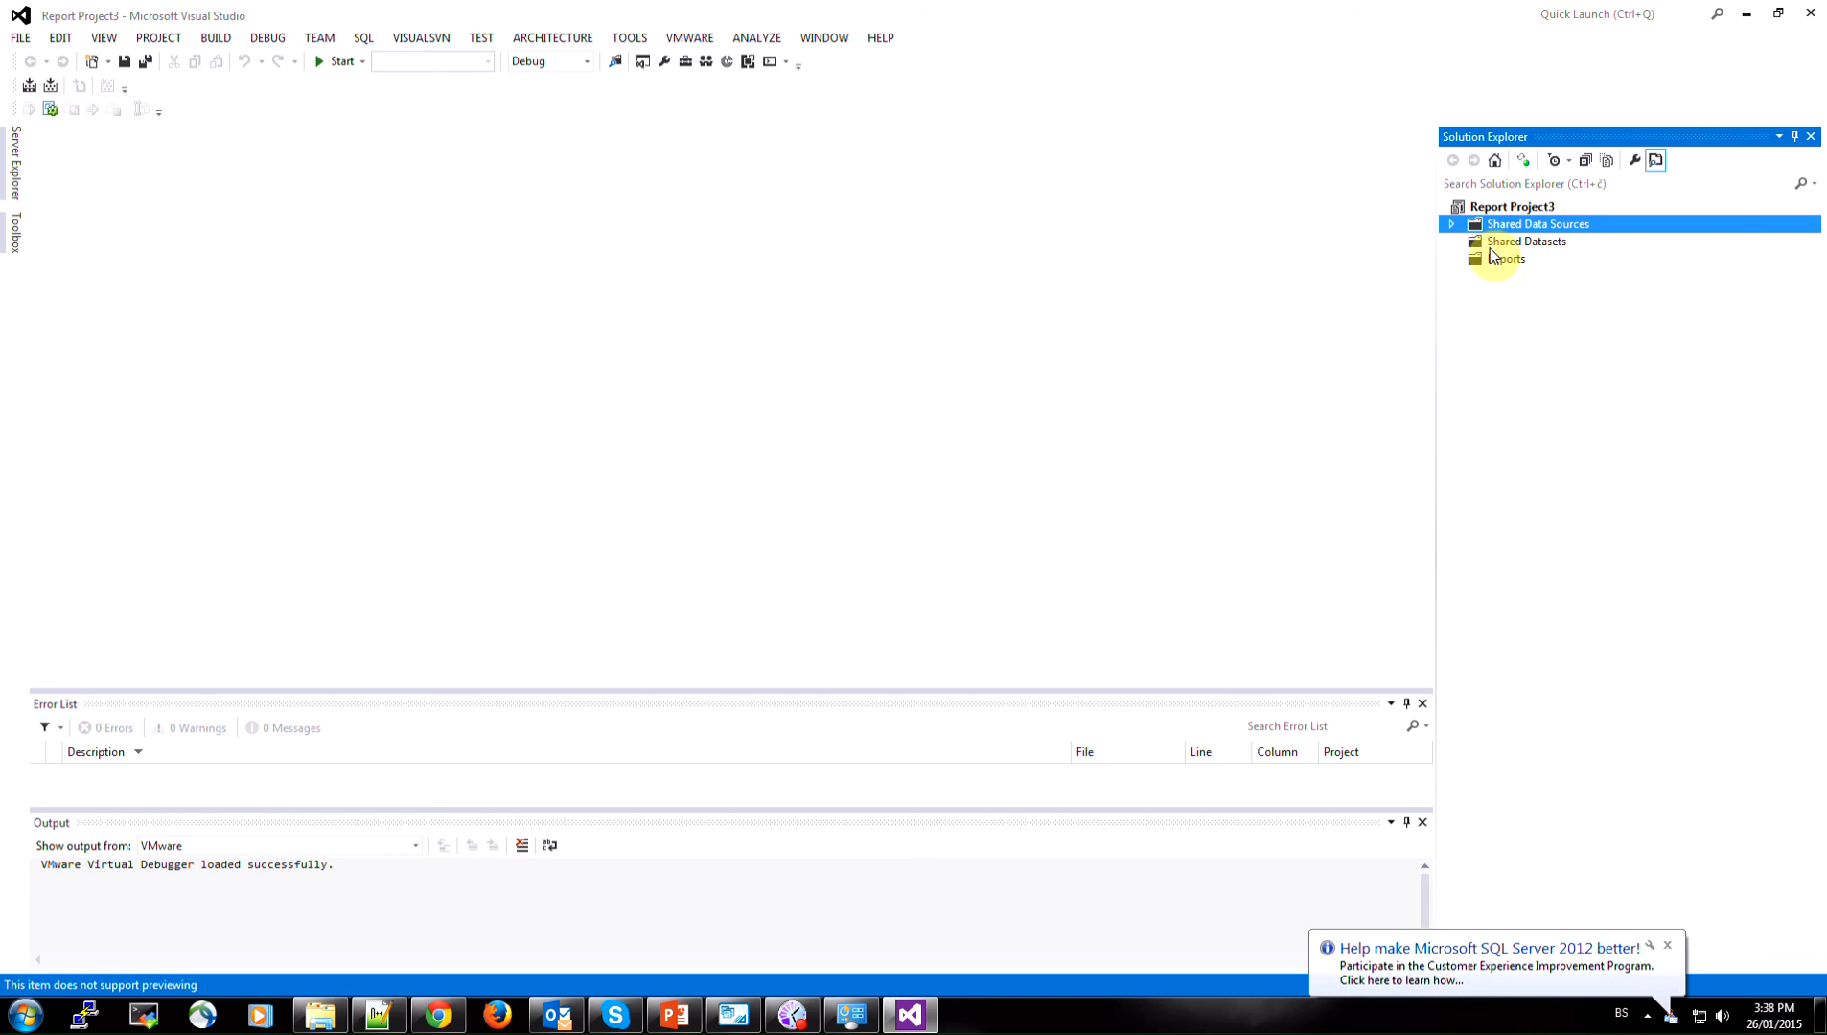
left_click(1492, 259)
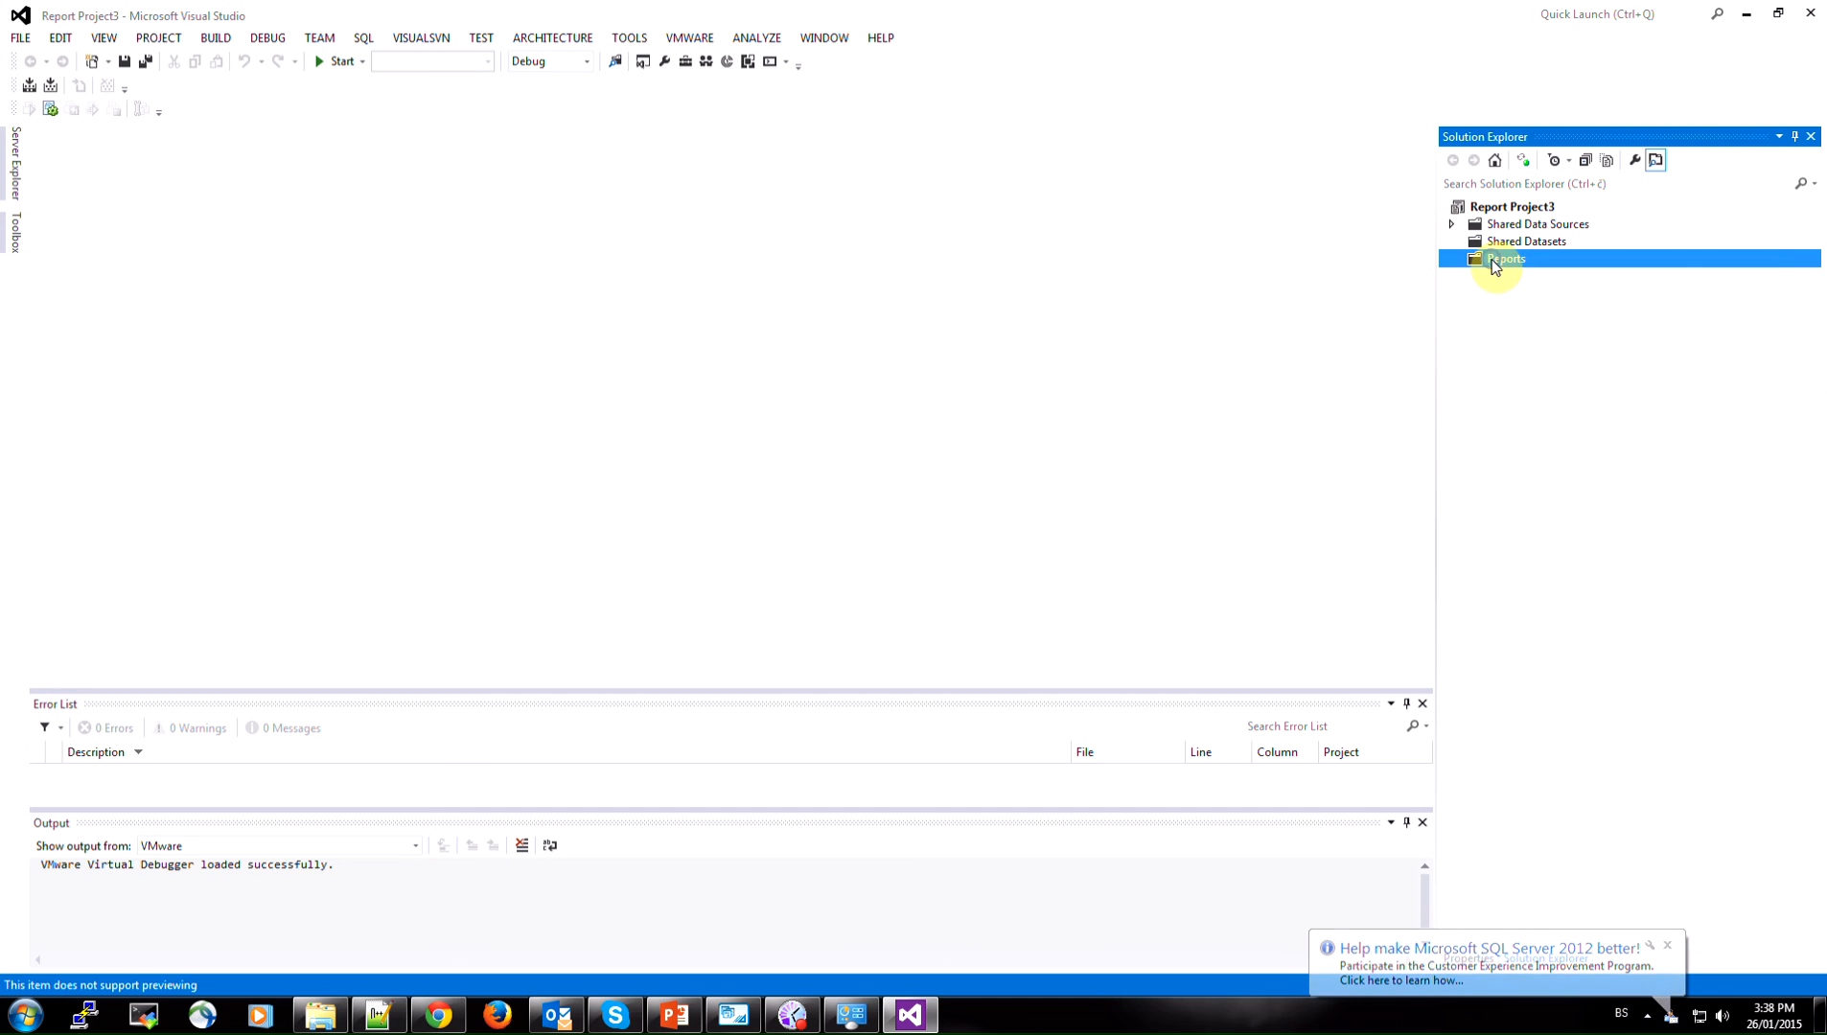
right_click(1493, 261)
mouse_move(1595, 297)
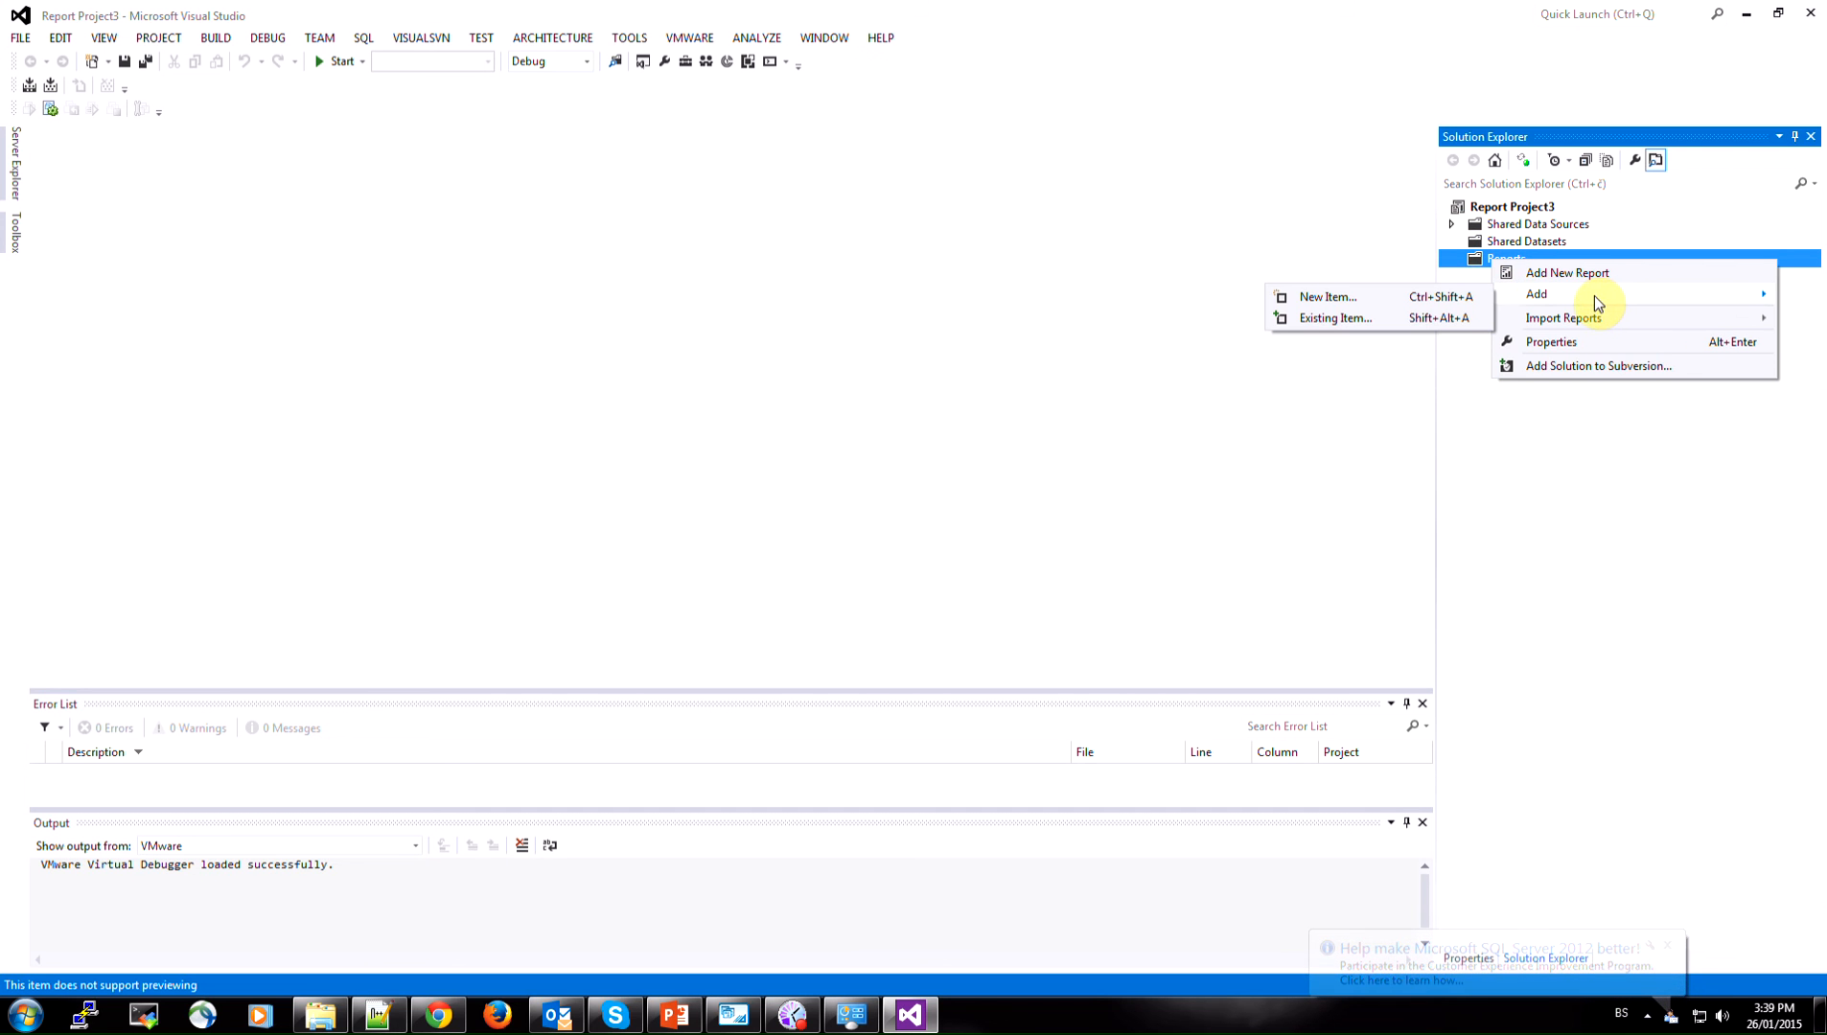
left_click(1474, 259)
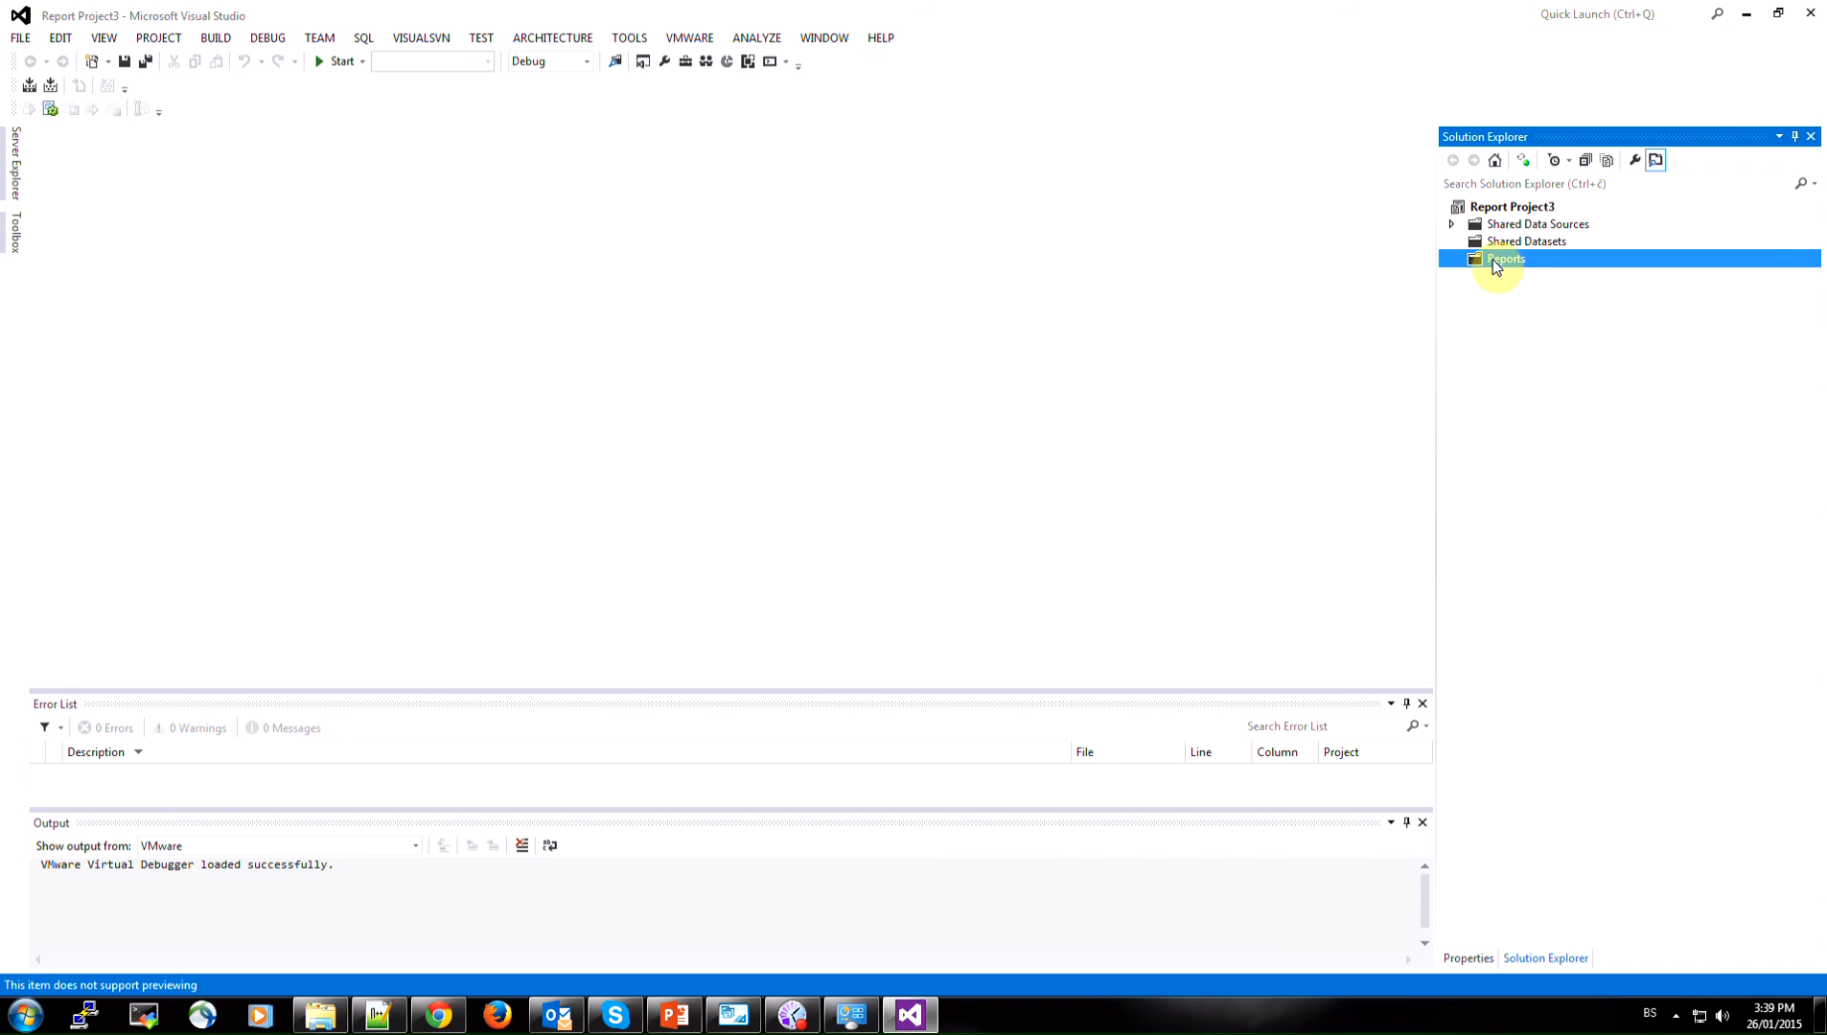
Add a new Report Wizard item to the project's Reports folder, keeping the name Report1.rdl
right_click(1496, 265)
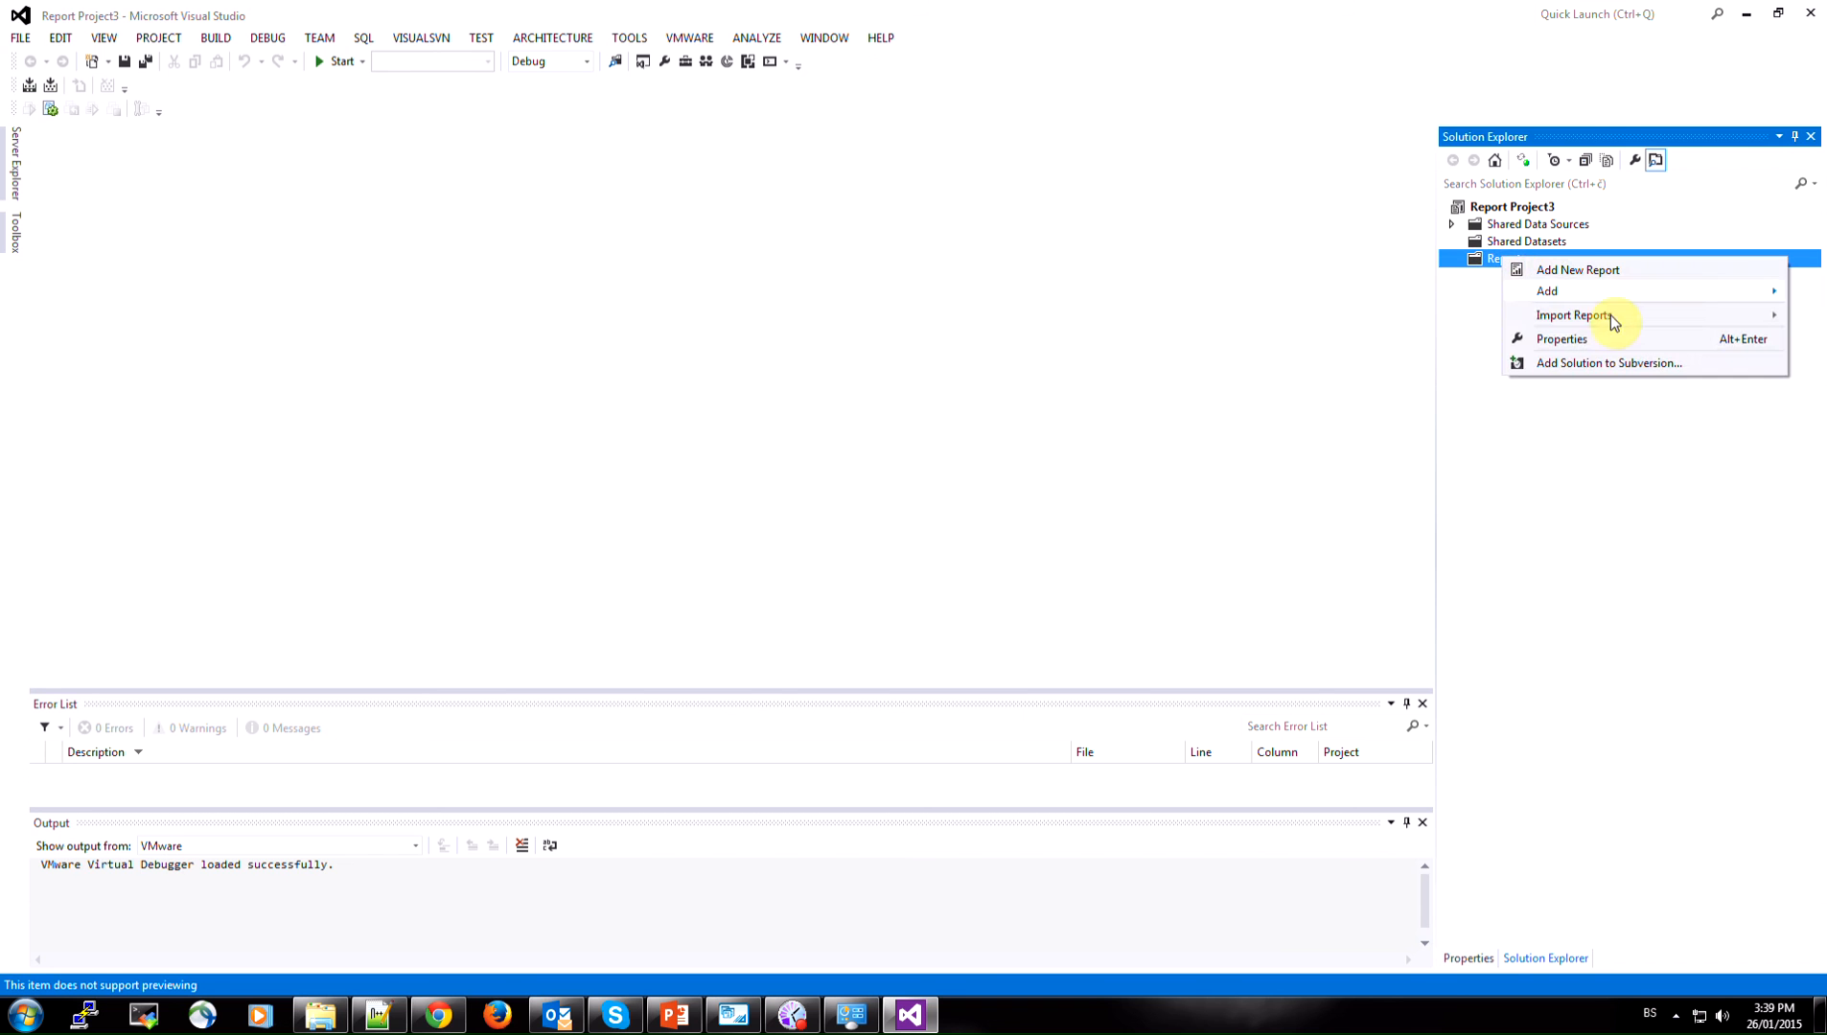
mouse_move(1588, 298)
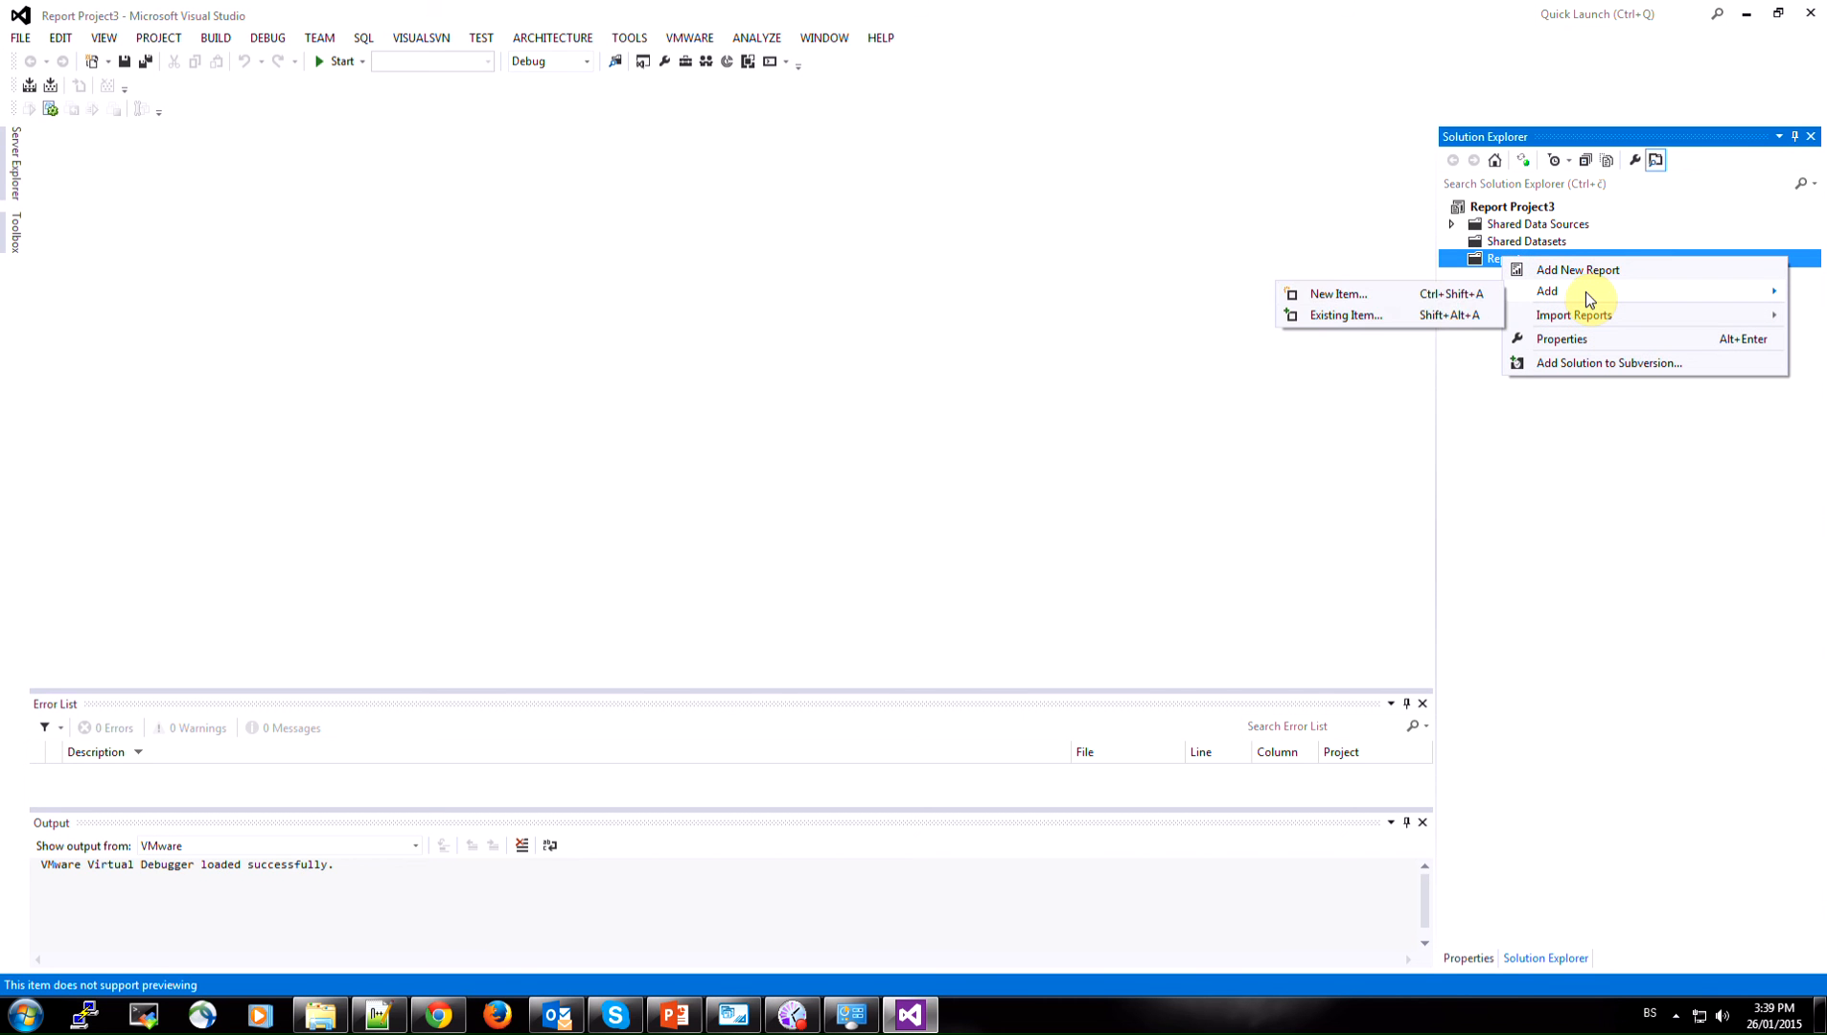
left_click(1353, 299)
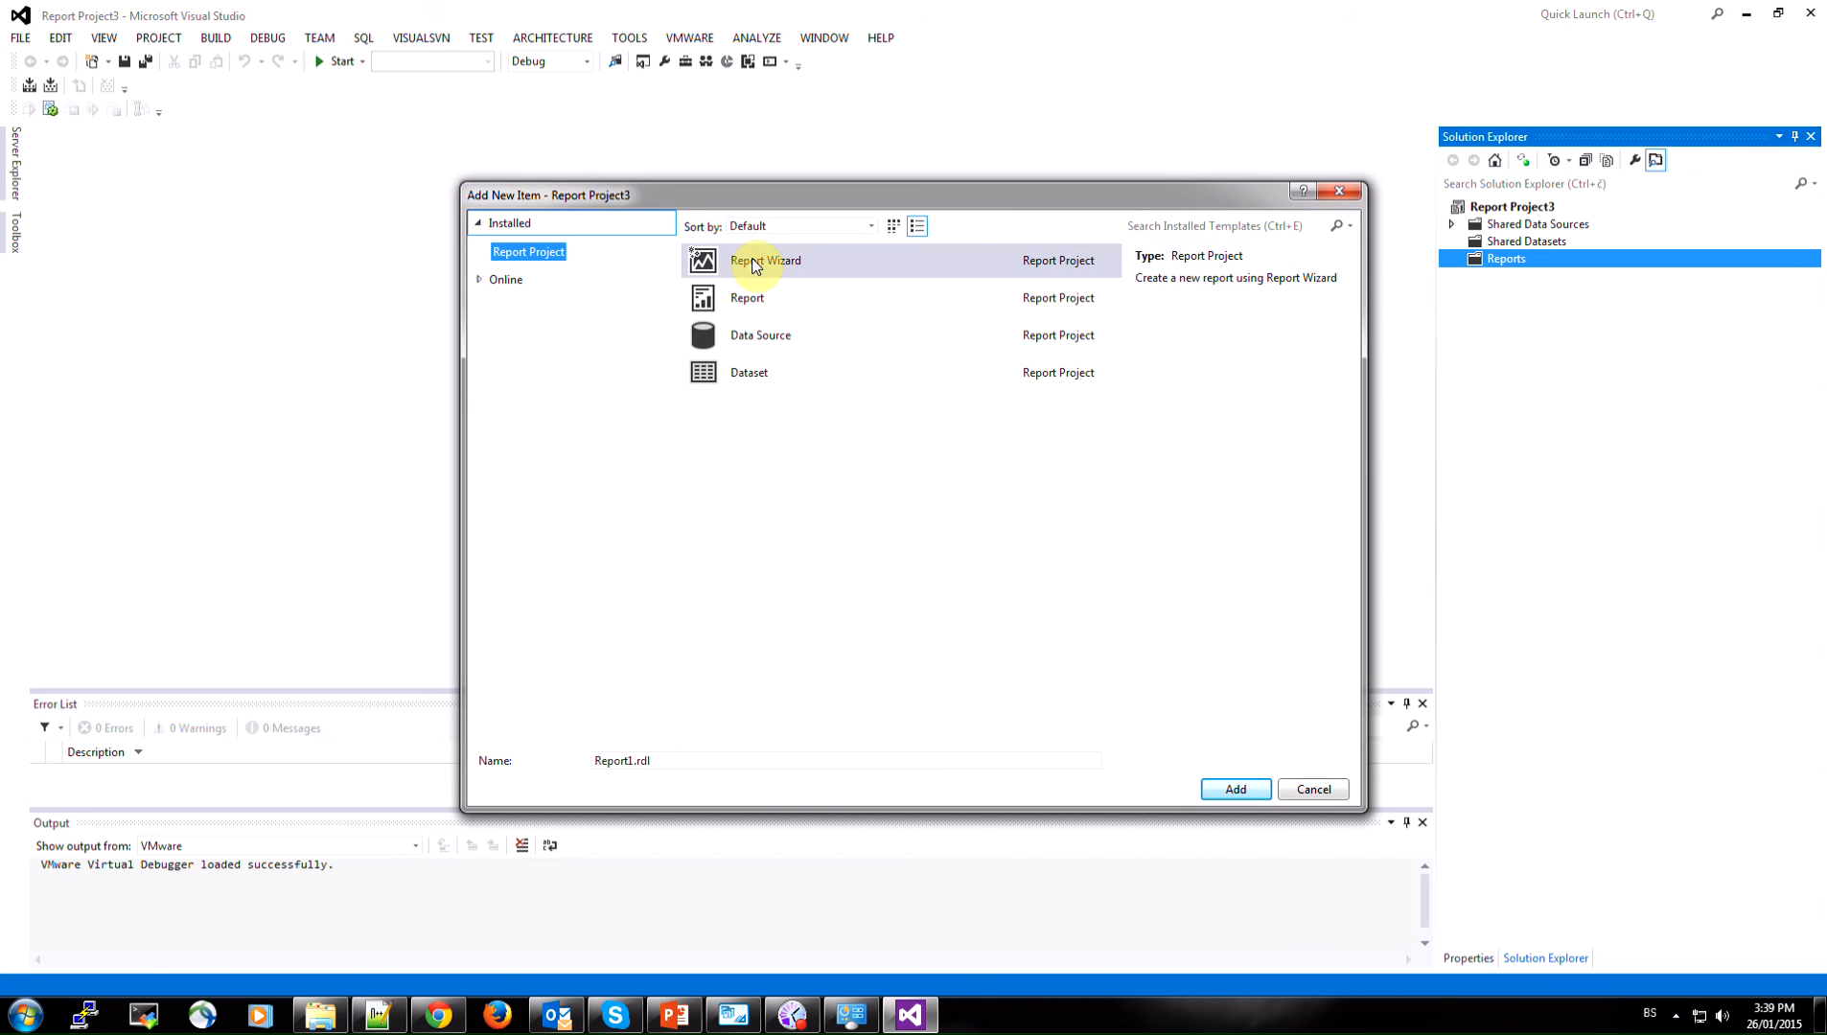
left_click(773, 263)
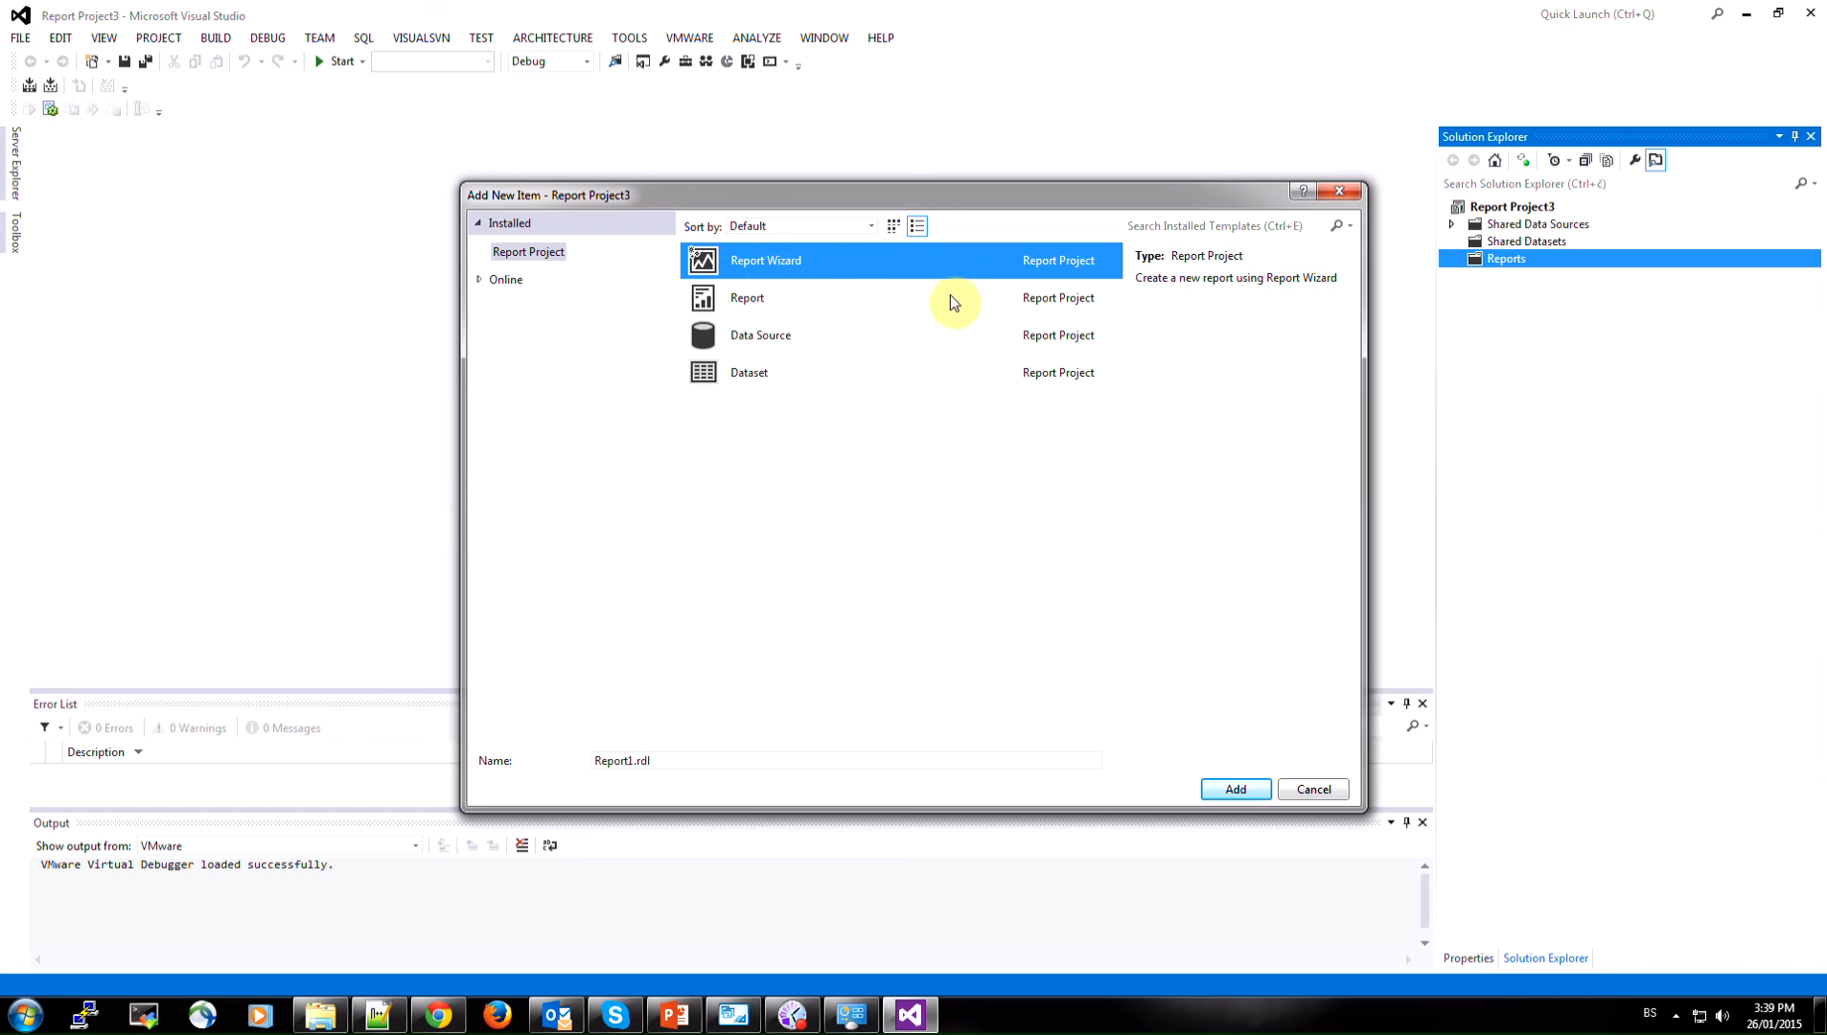
left_click(1231, 791)
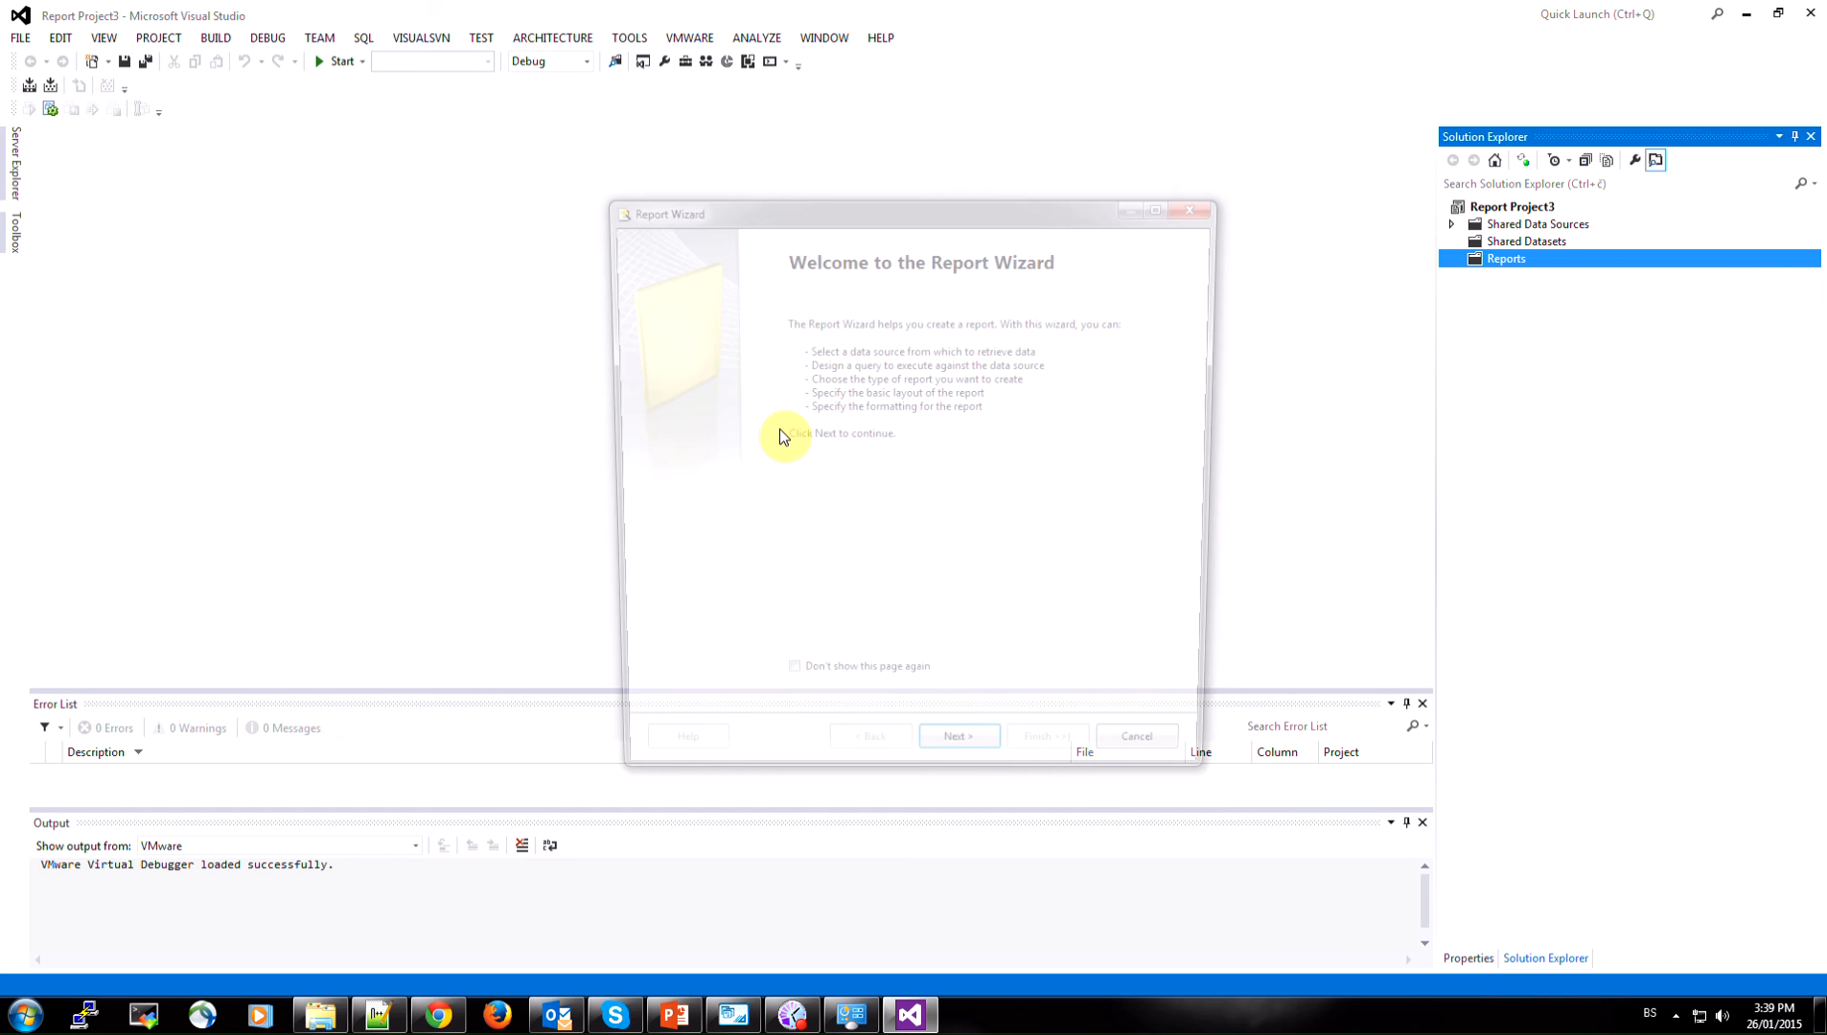
Choose Production as the report's shared data source and advance the wizard to the empty query string
left_click(964, 767)
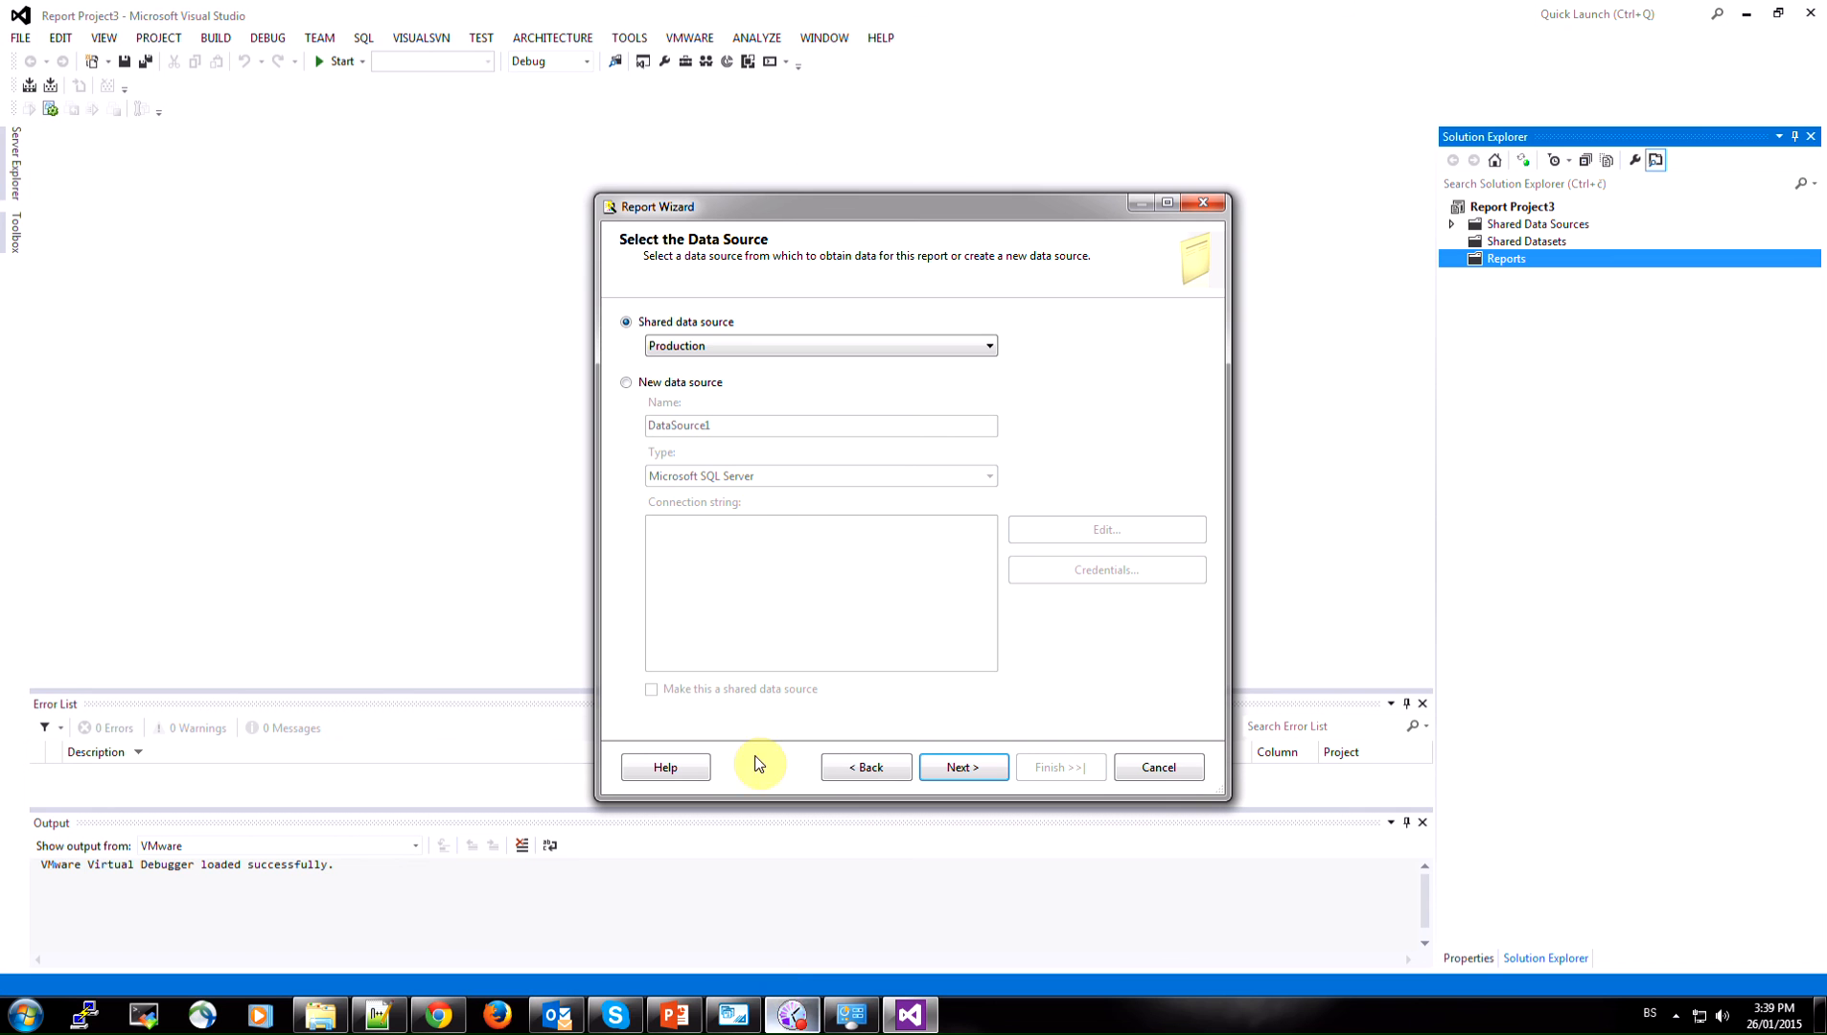
left_click(705, 350)
left_click(753, 345)
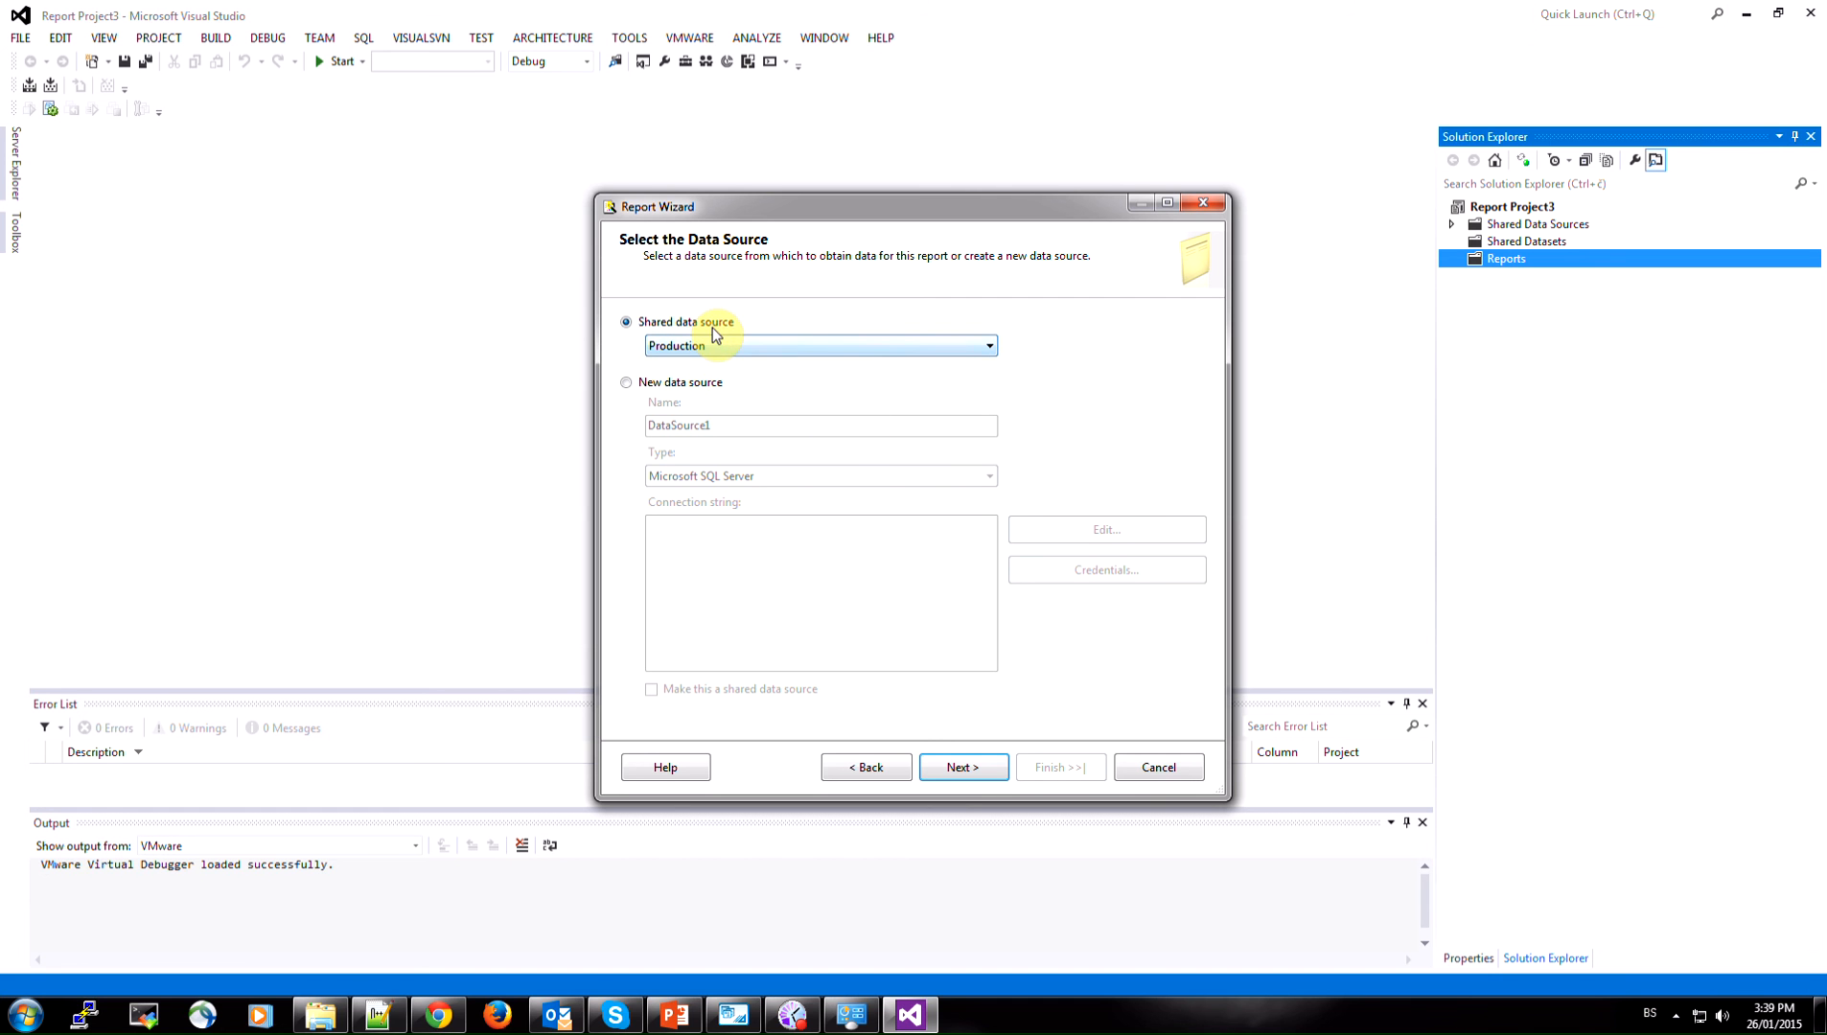
left_click(963, 772)
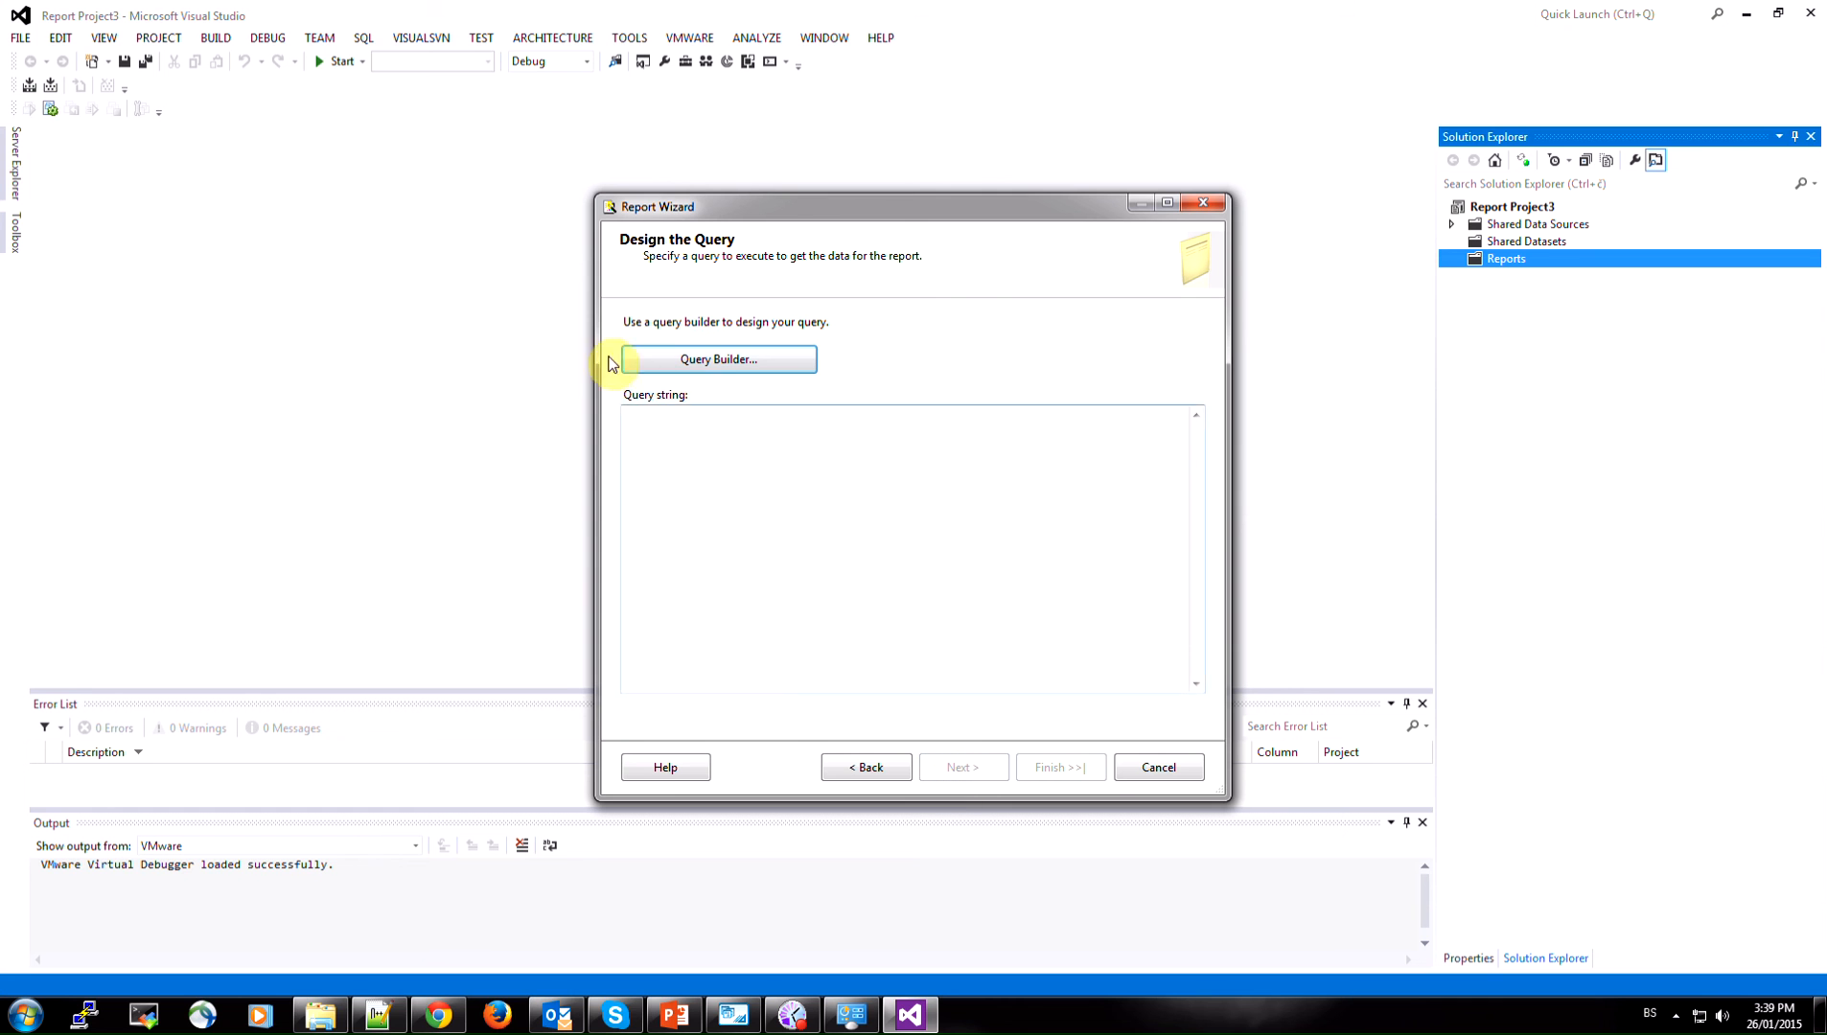
left_click(705, 468)
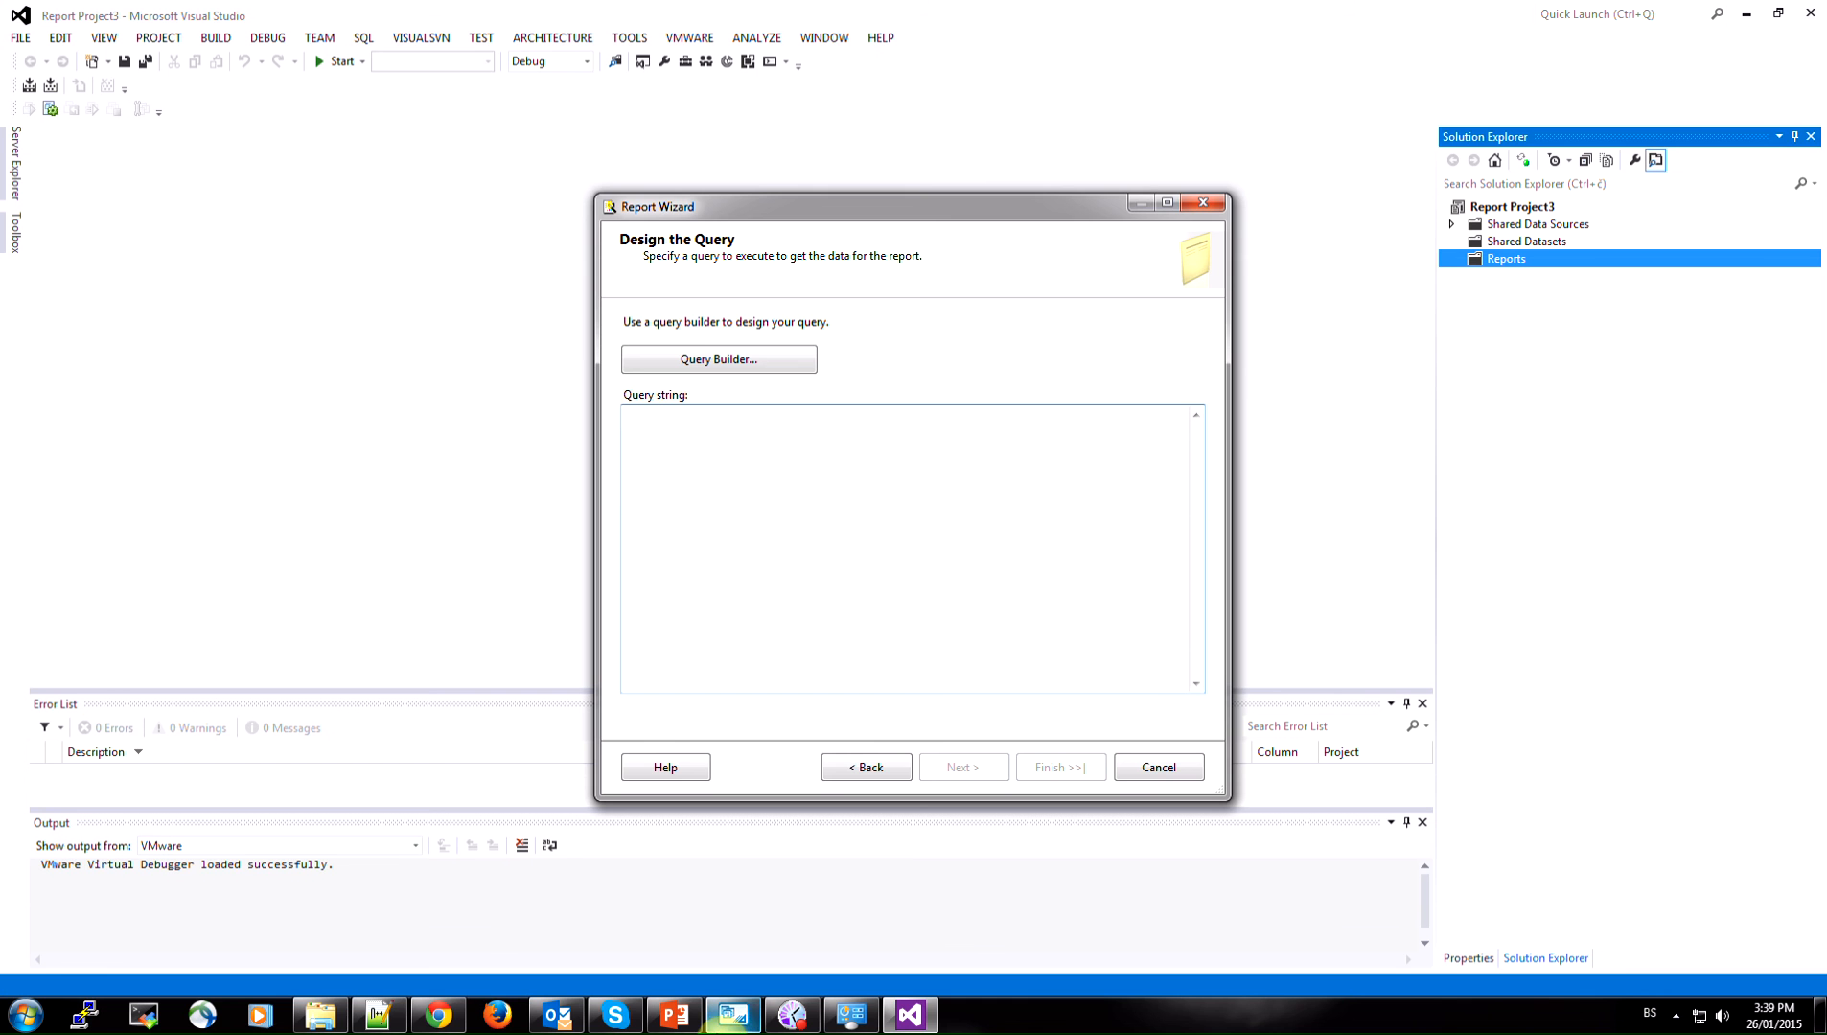
Switch to MySQL Workbench and look up the person table in the test schema
left_click(734, 1020)
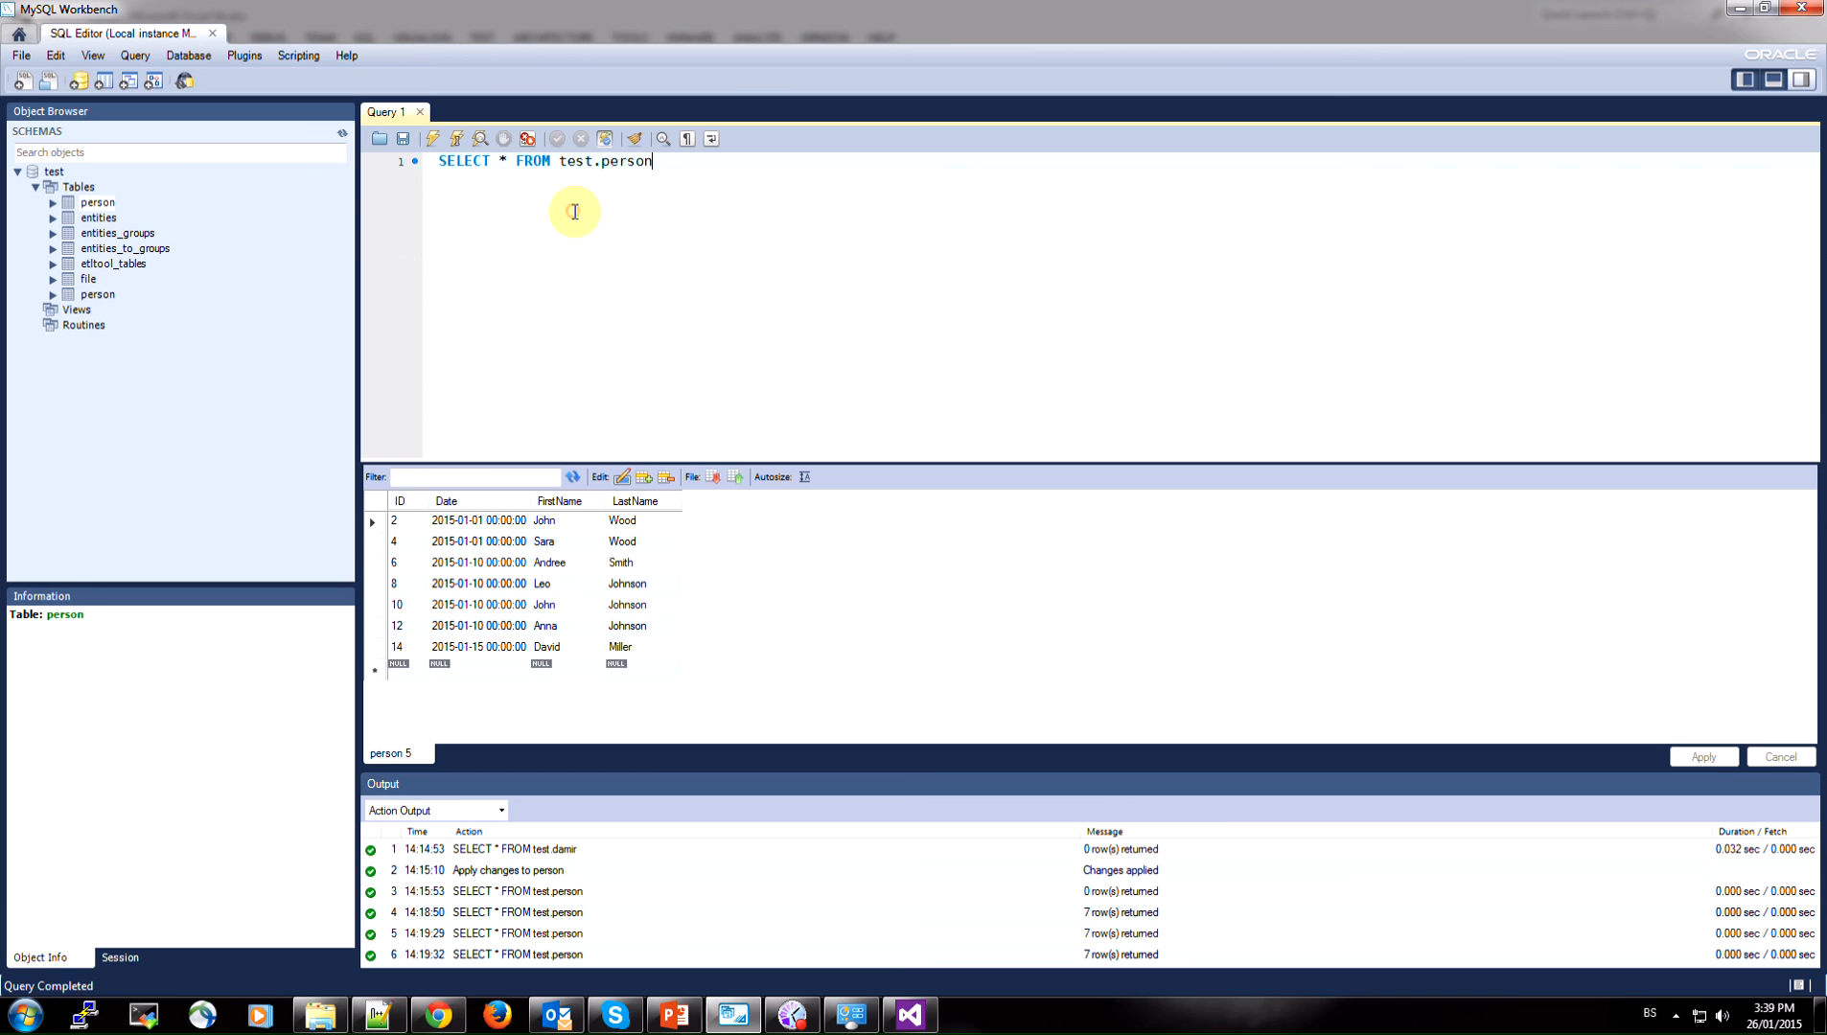
left_click(53, 175)
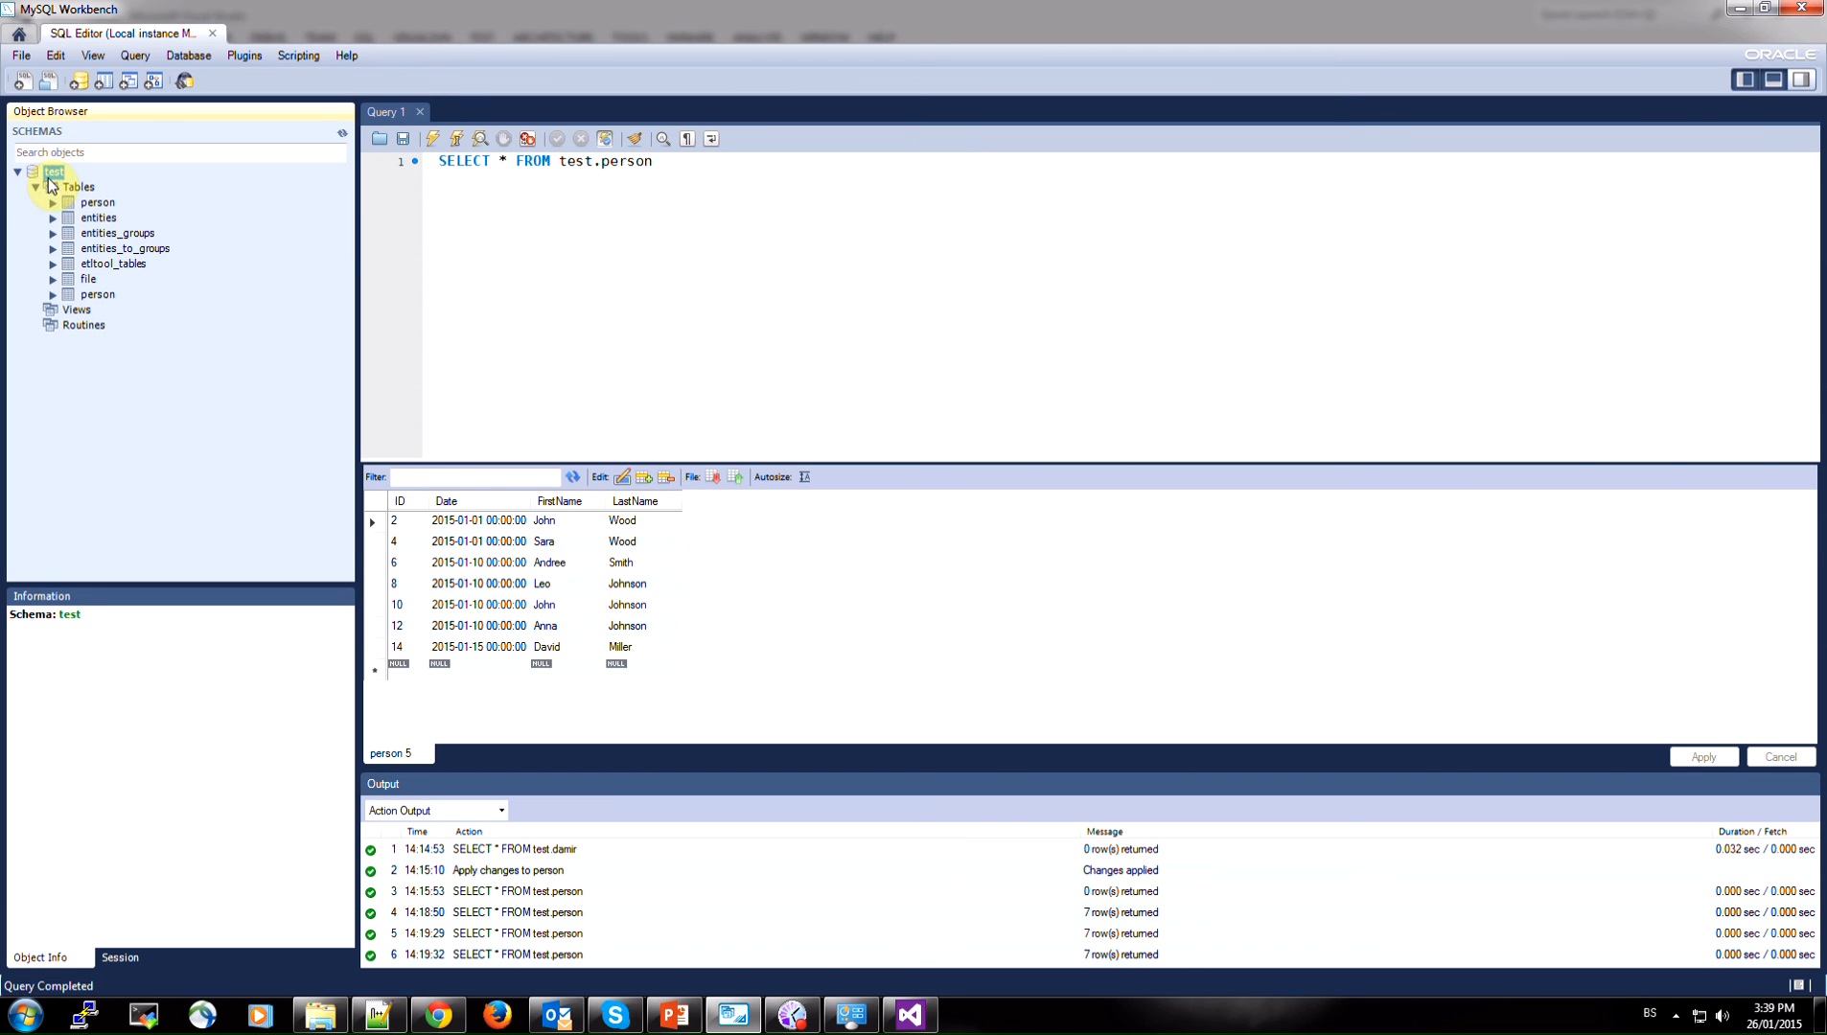
left_click(598, 244)
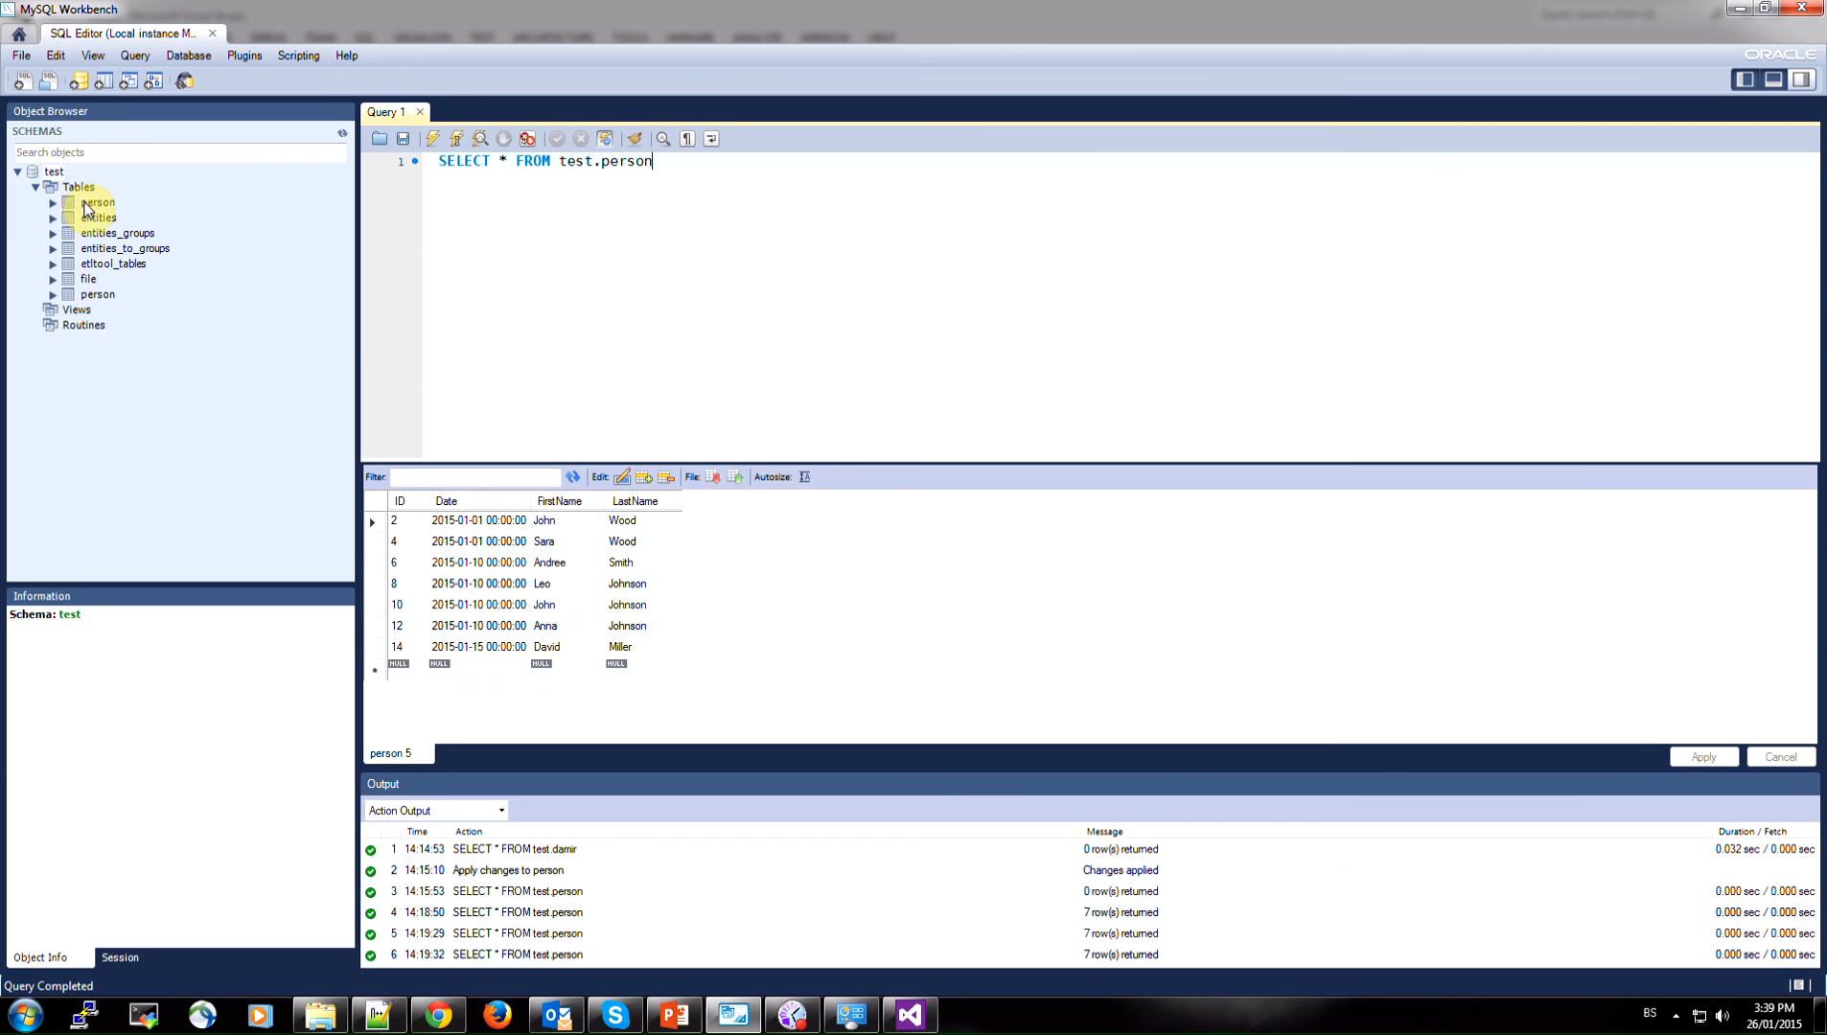
left_click(76, 187)
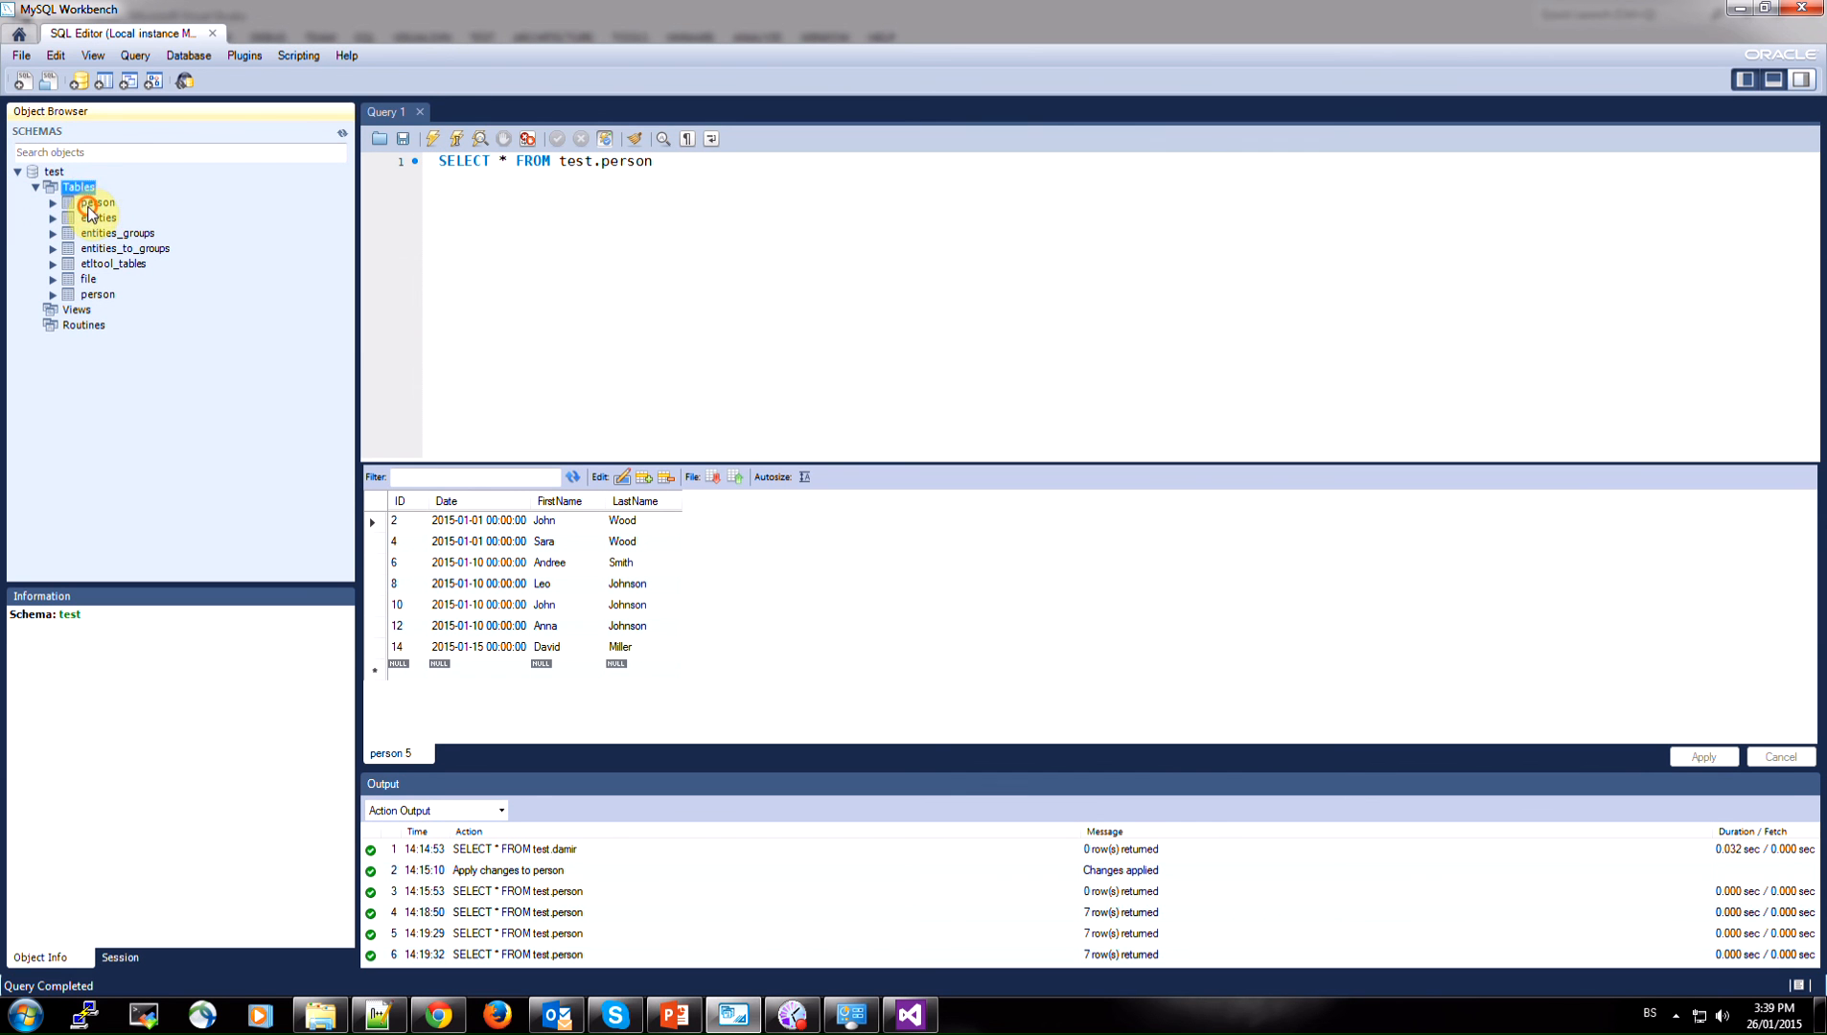
left_click(97, 203)
left_click(513, 421)
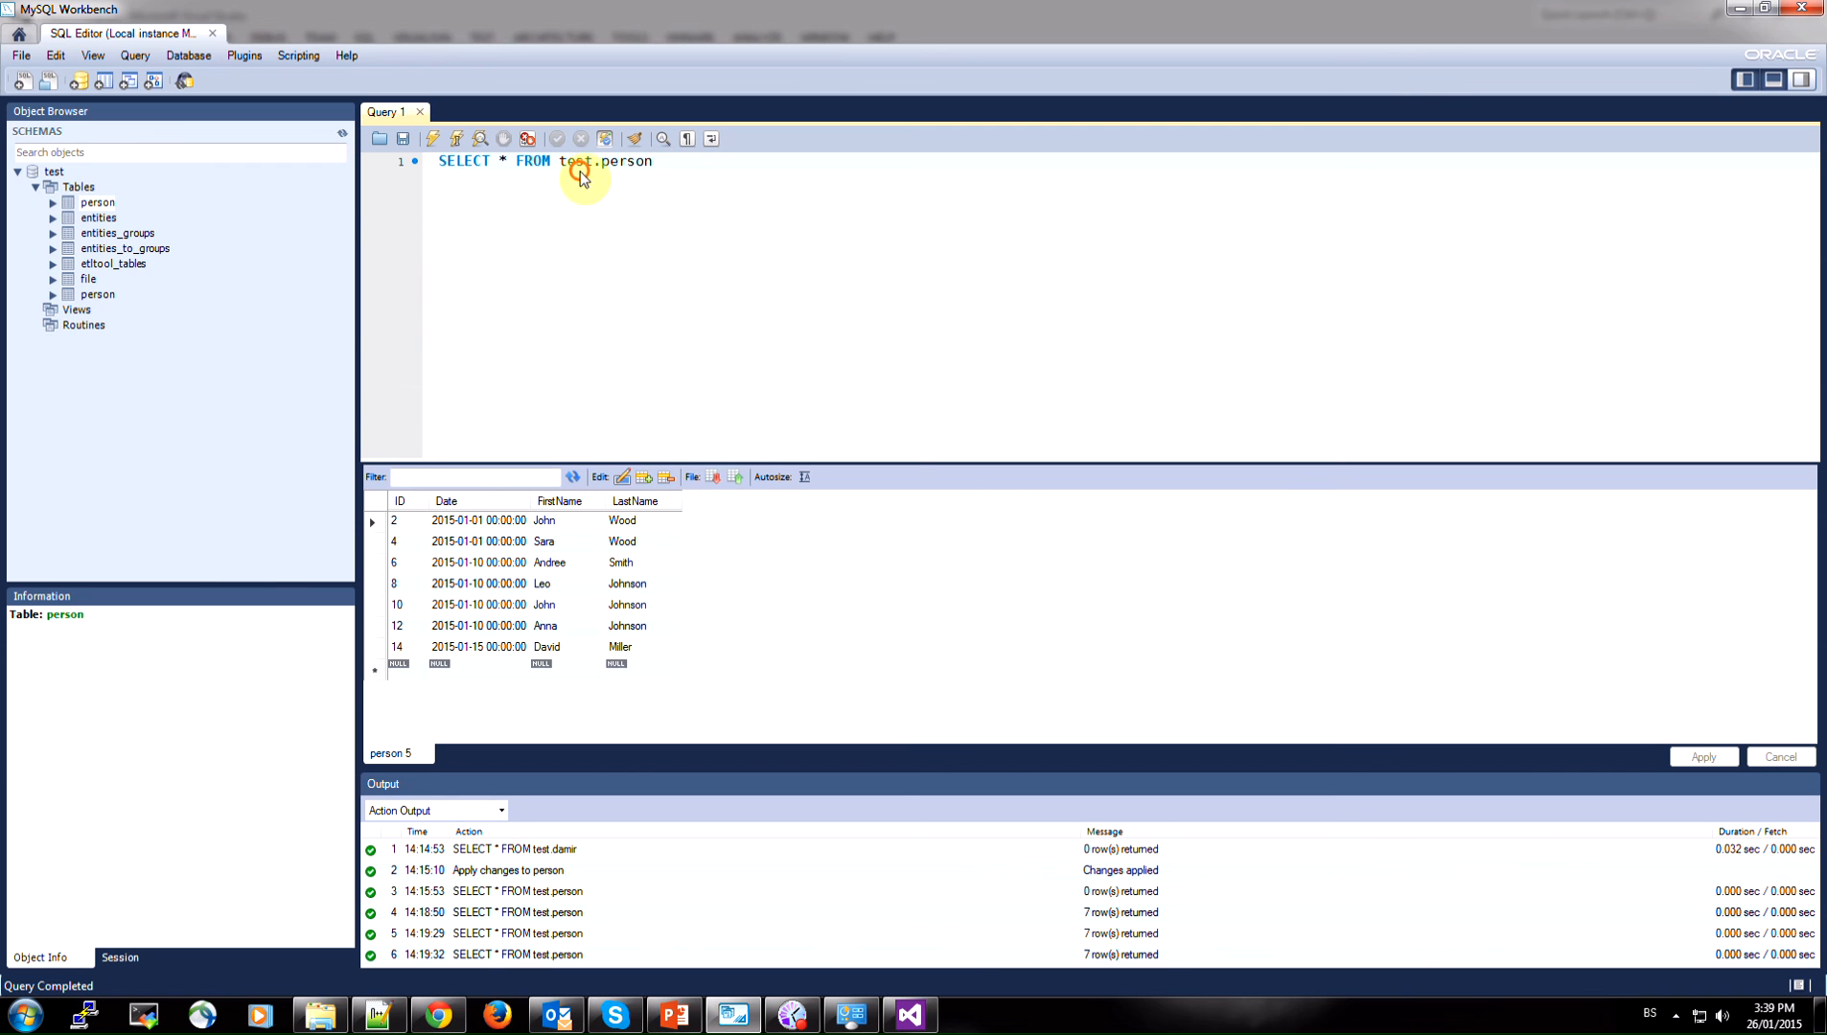
Run the query SELECT * FROM test.person and look over the returned rows
left_click_drag(561, 161, 655, 161)
left_click(656, 163)
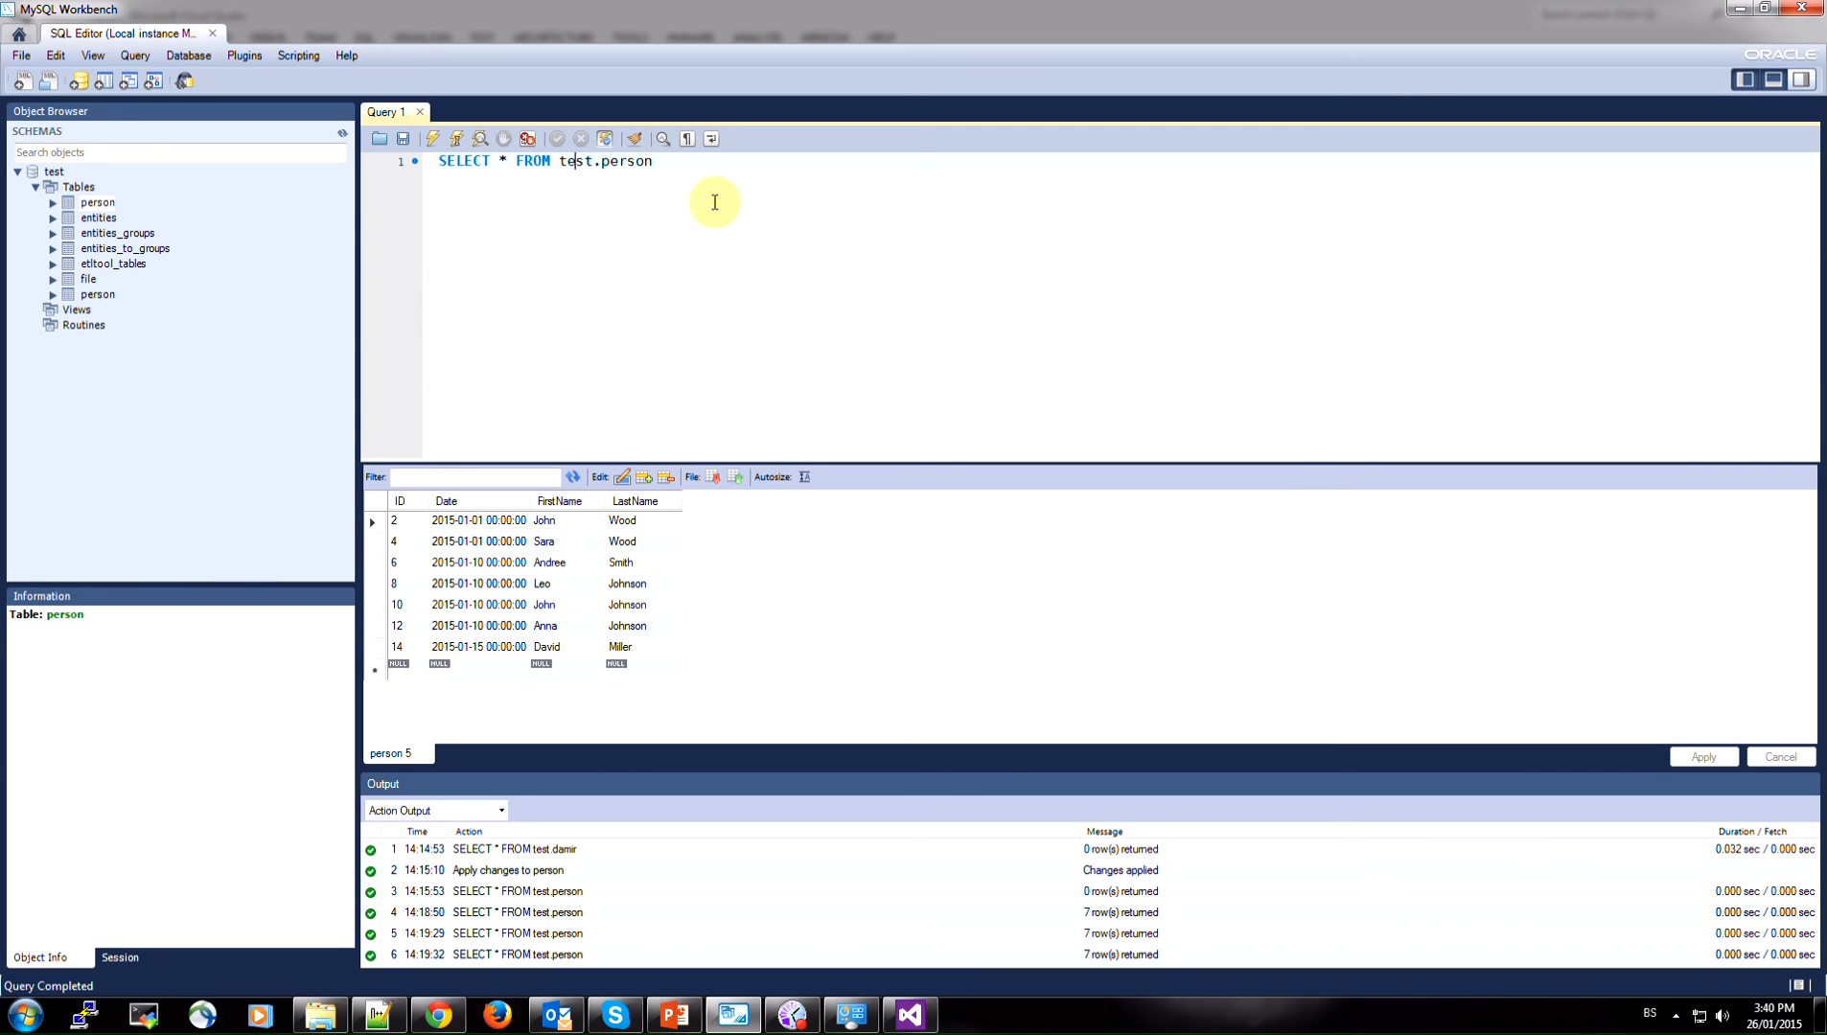
key("ctrl+Return")
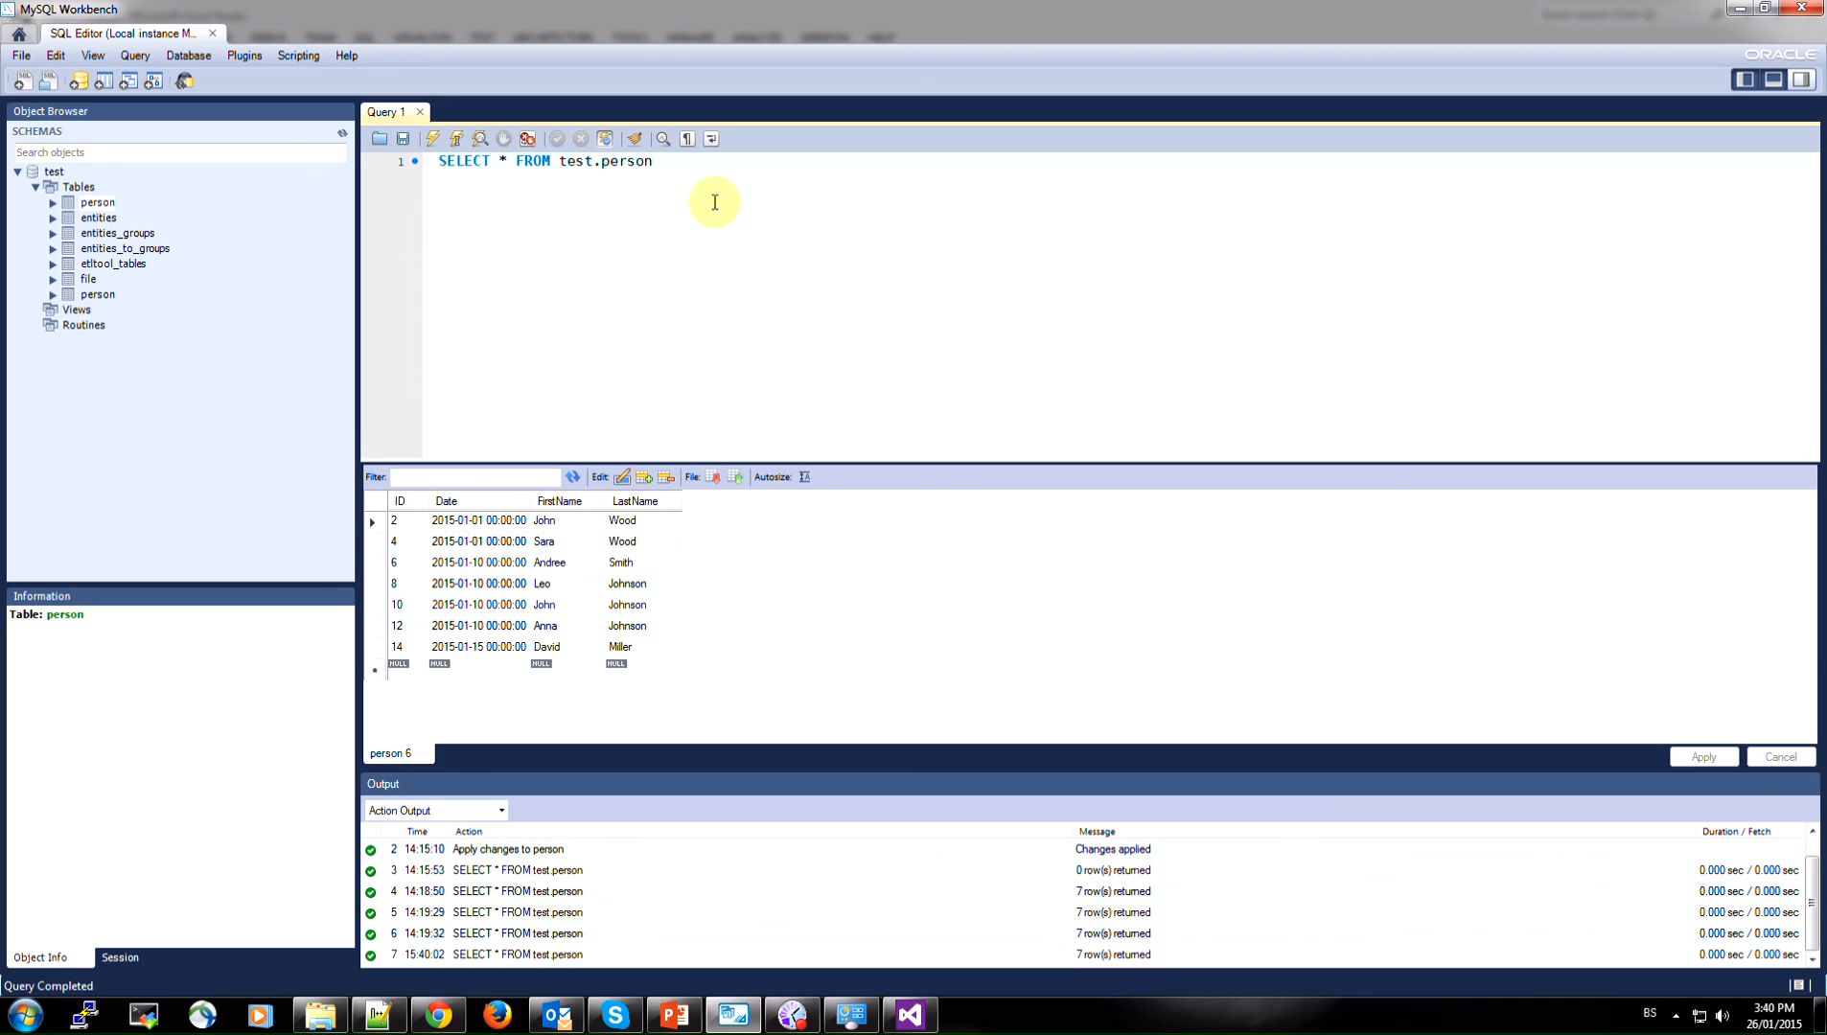
left_click(495, 538)
left_click_drag(400, 532, 623, 652)
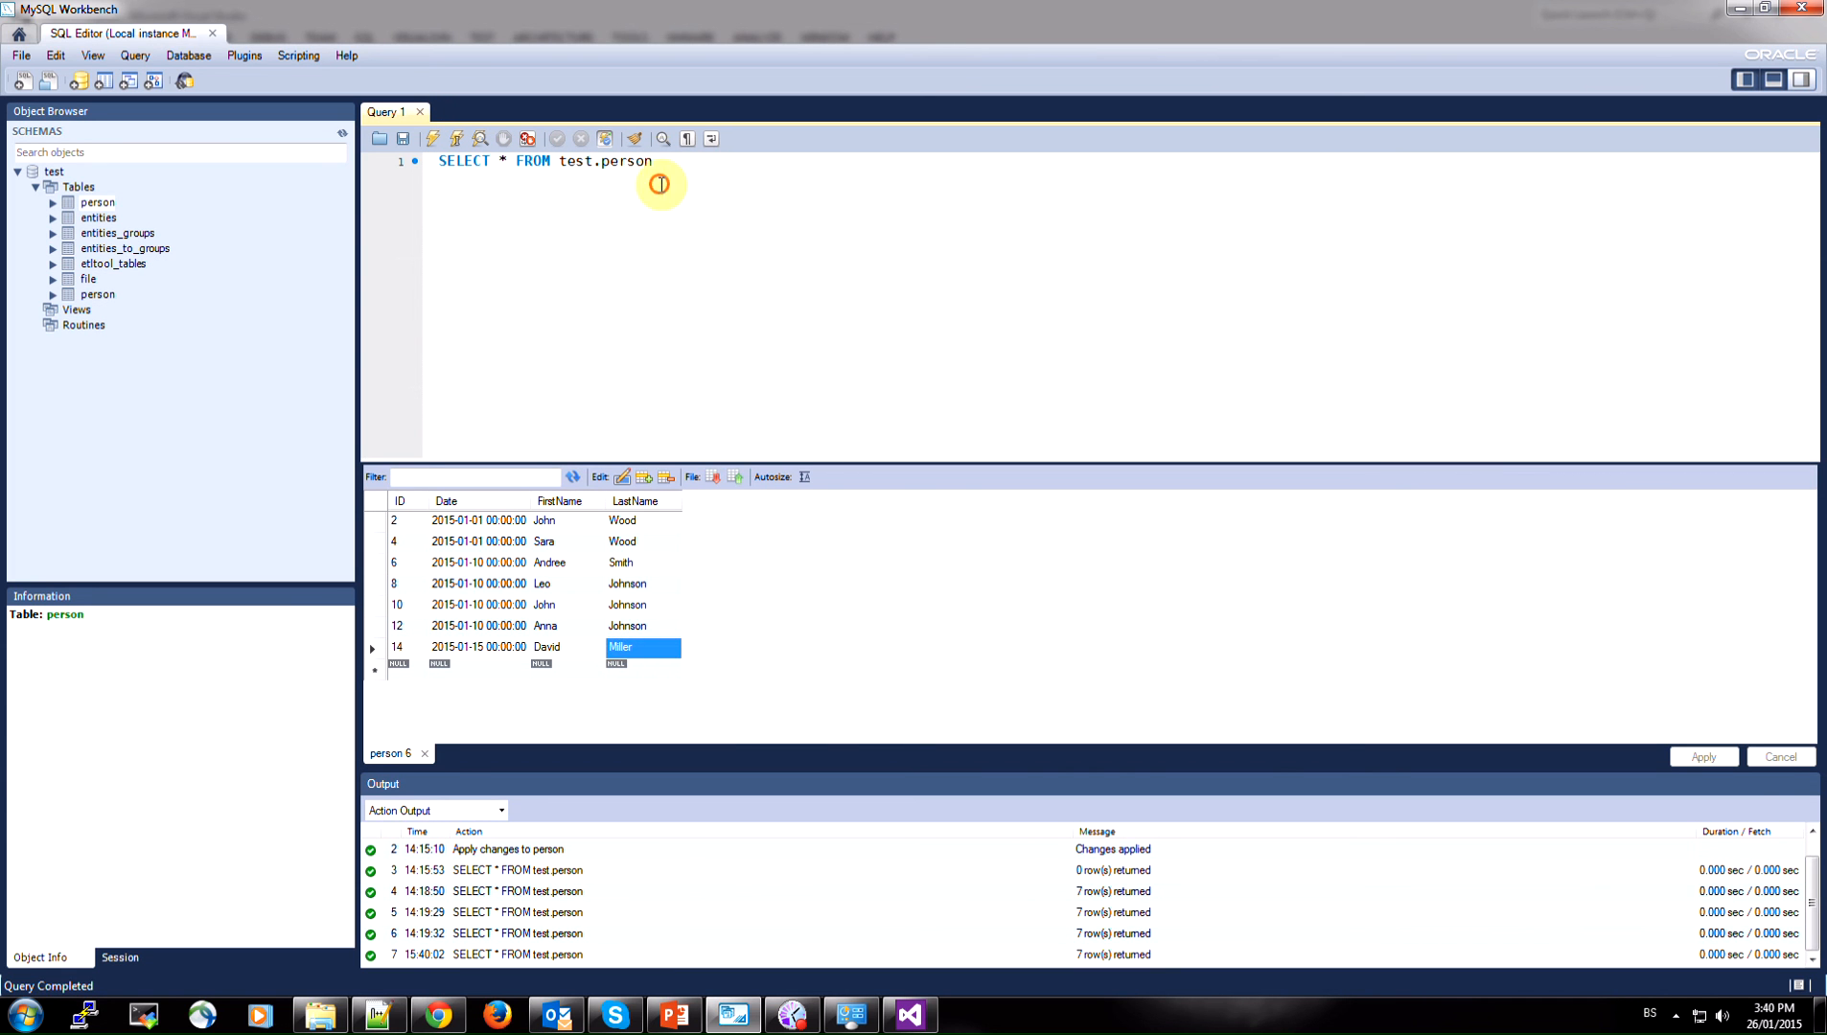
Copy SELECT * FROM test.person from MySQL Workbench into the Report Wizard's query string in Visual Studio and accept the query
left_click_drag(671, 159, 347, 159)
right_click(490, 157)
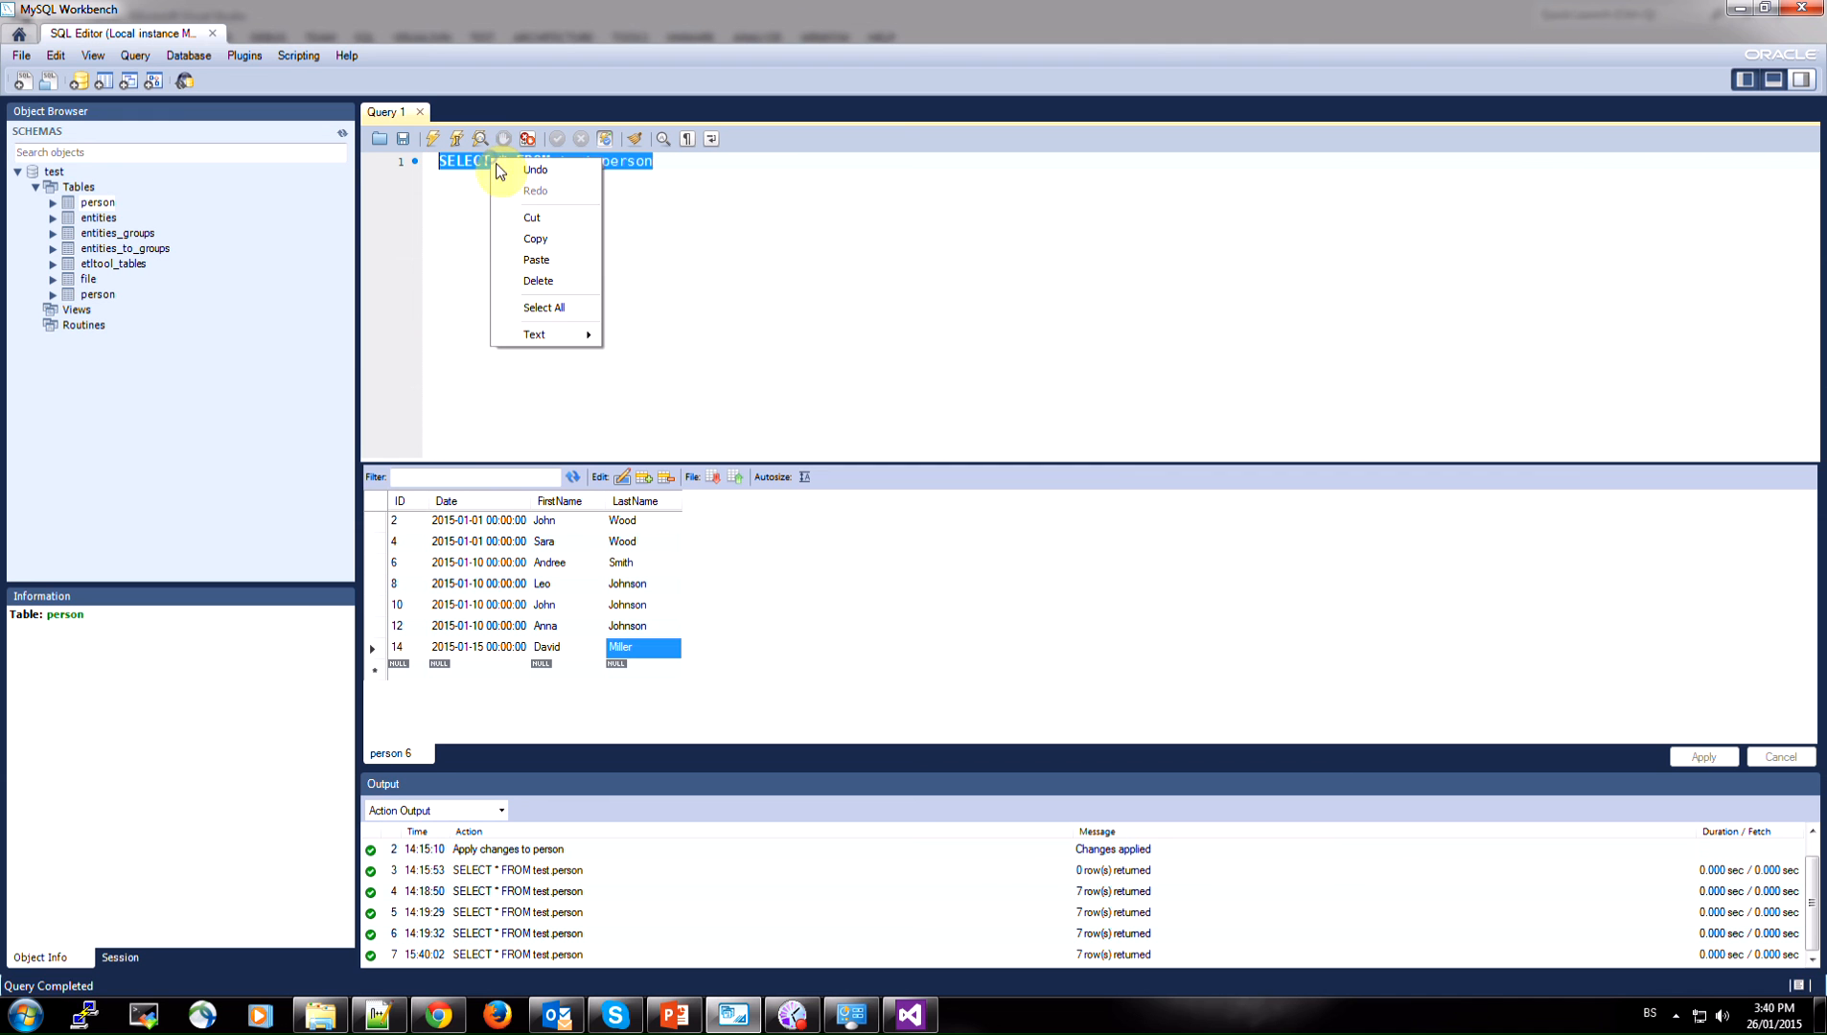
left_click(552, 241)
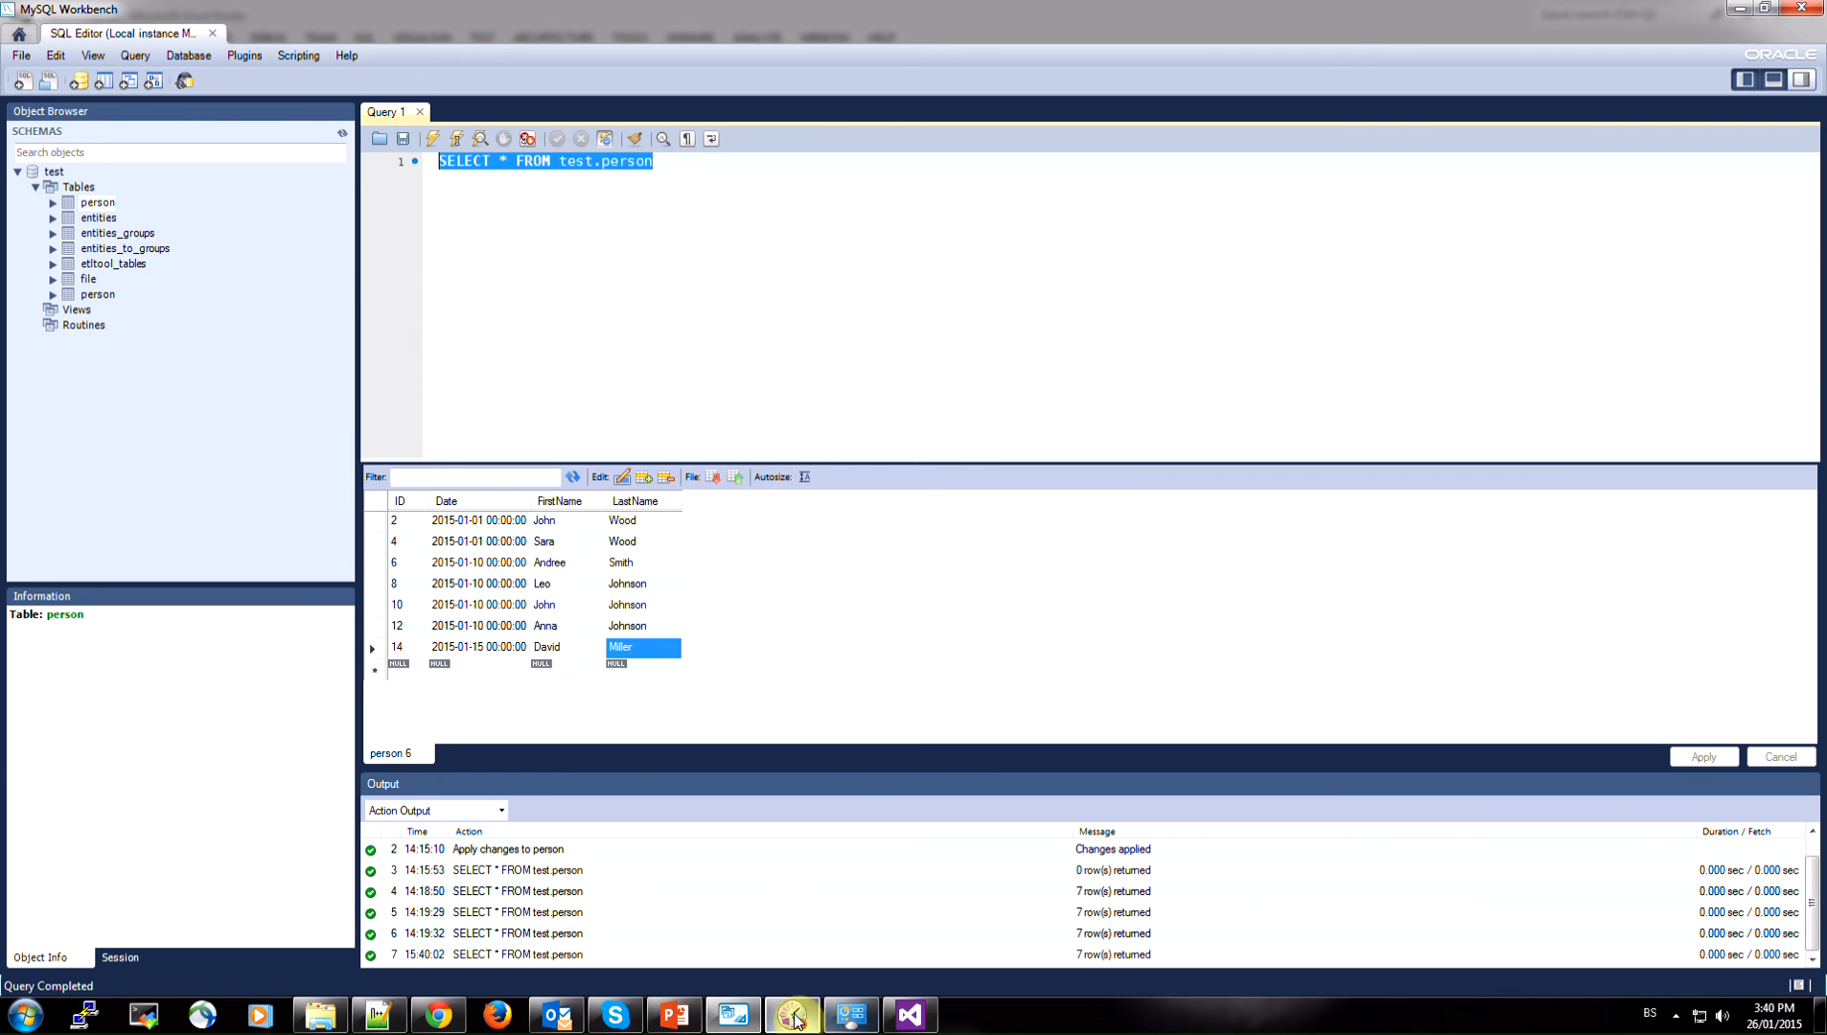
left_click(910, 1015)
right_click(726, 453)
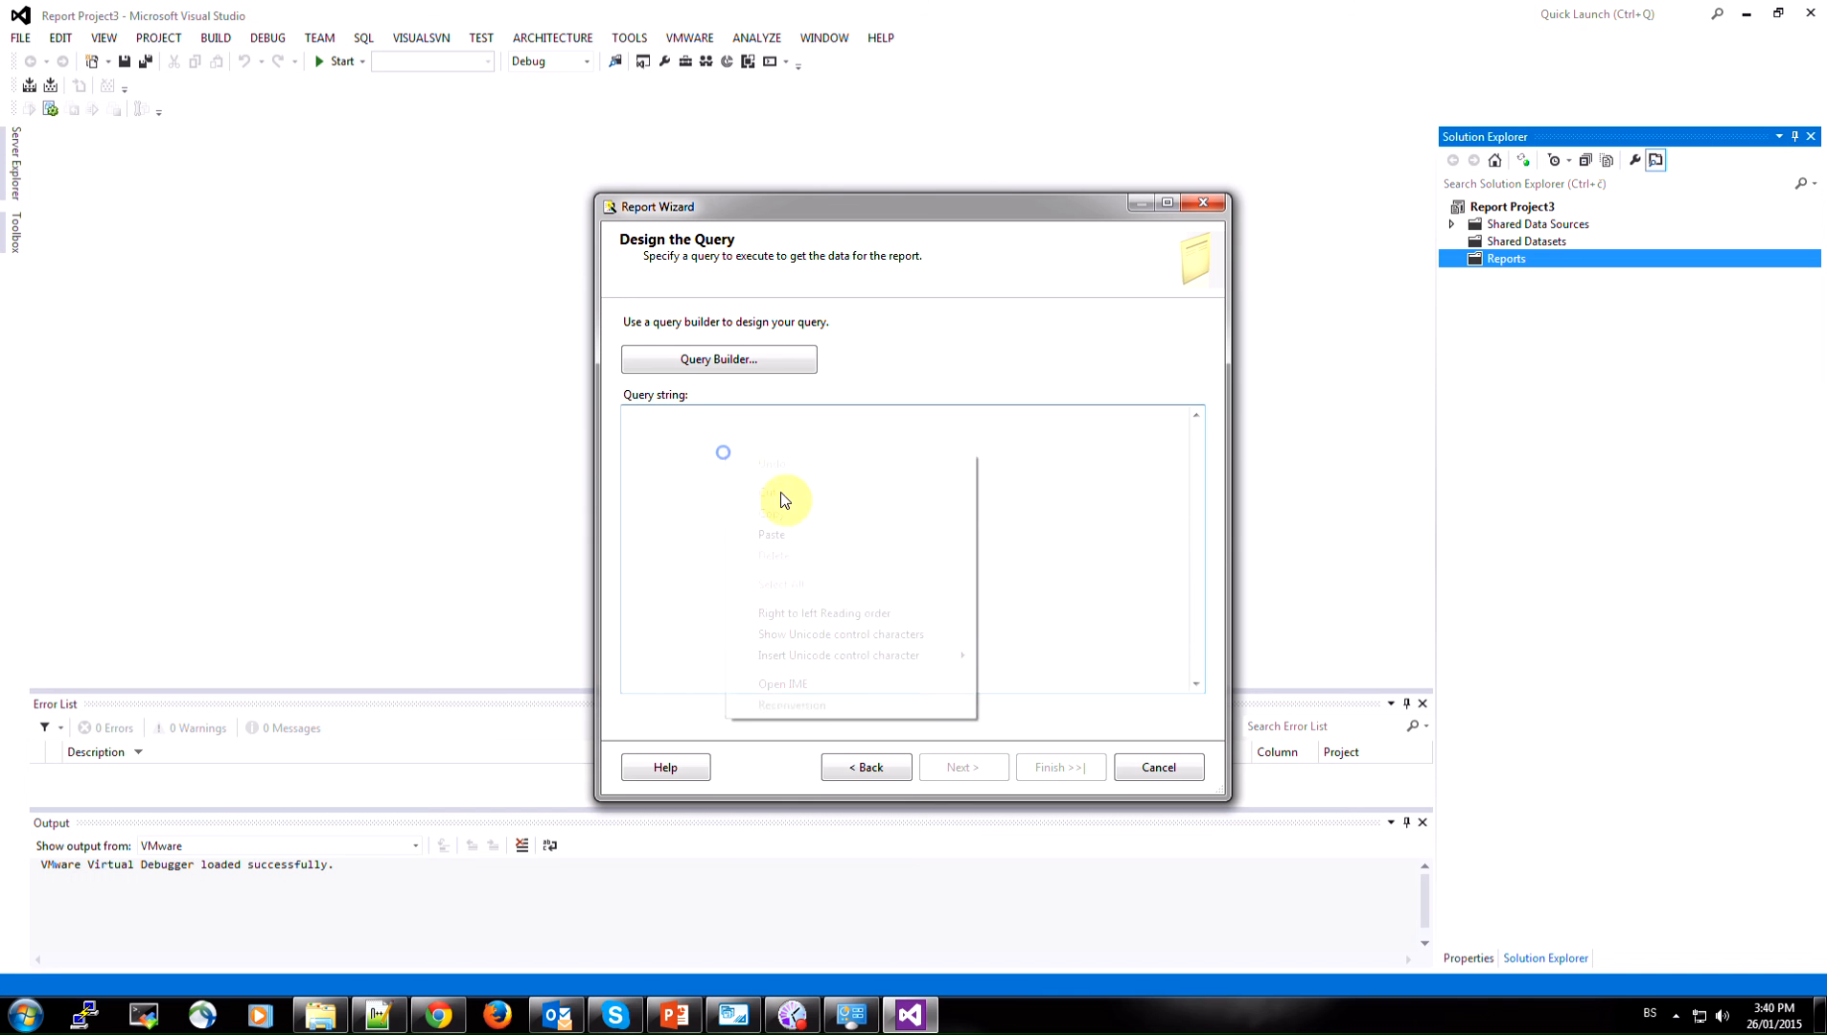
left_click(782, 533)
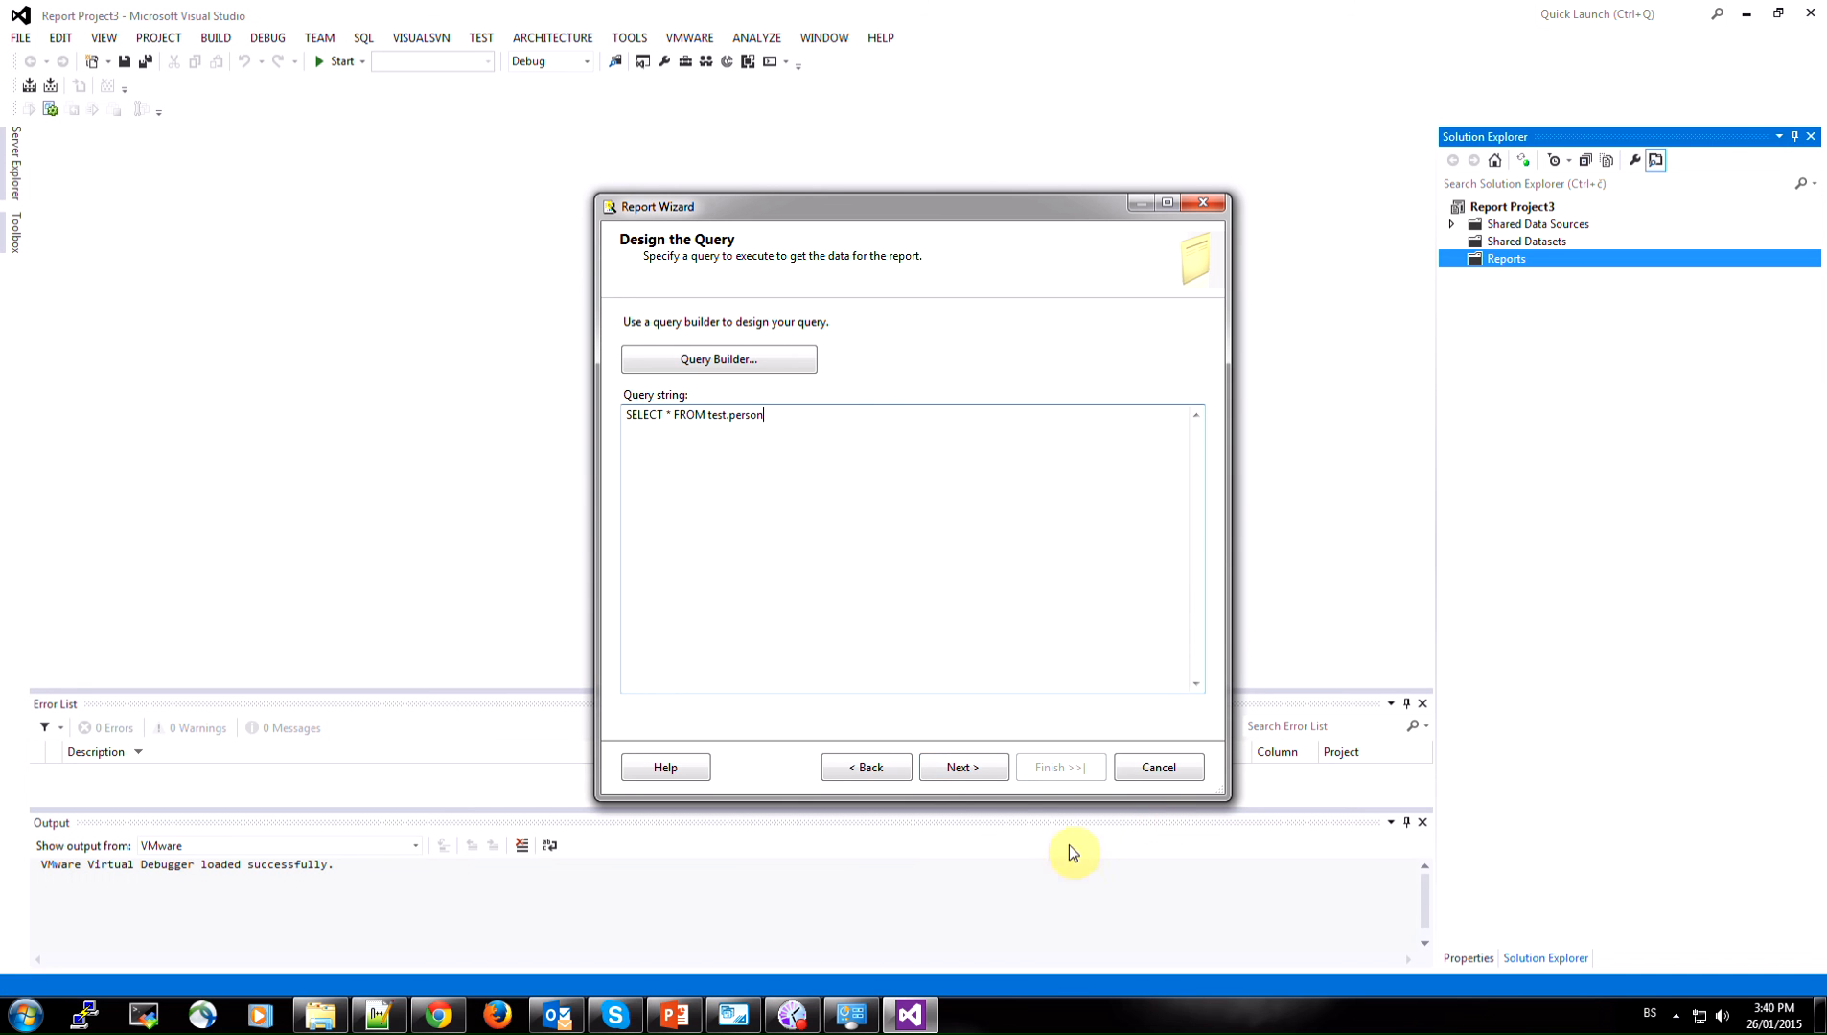
left_click(964, 767)
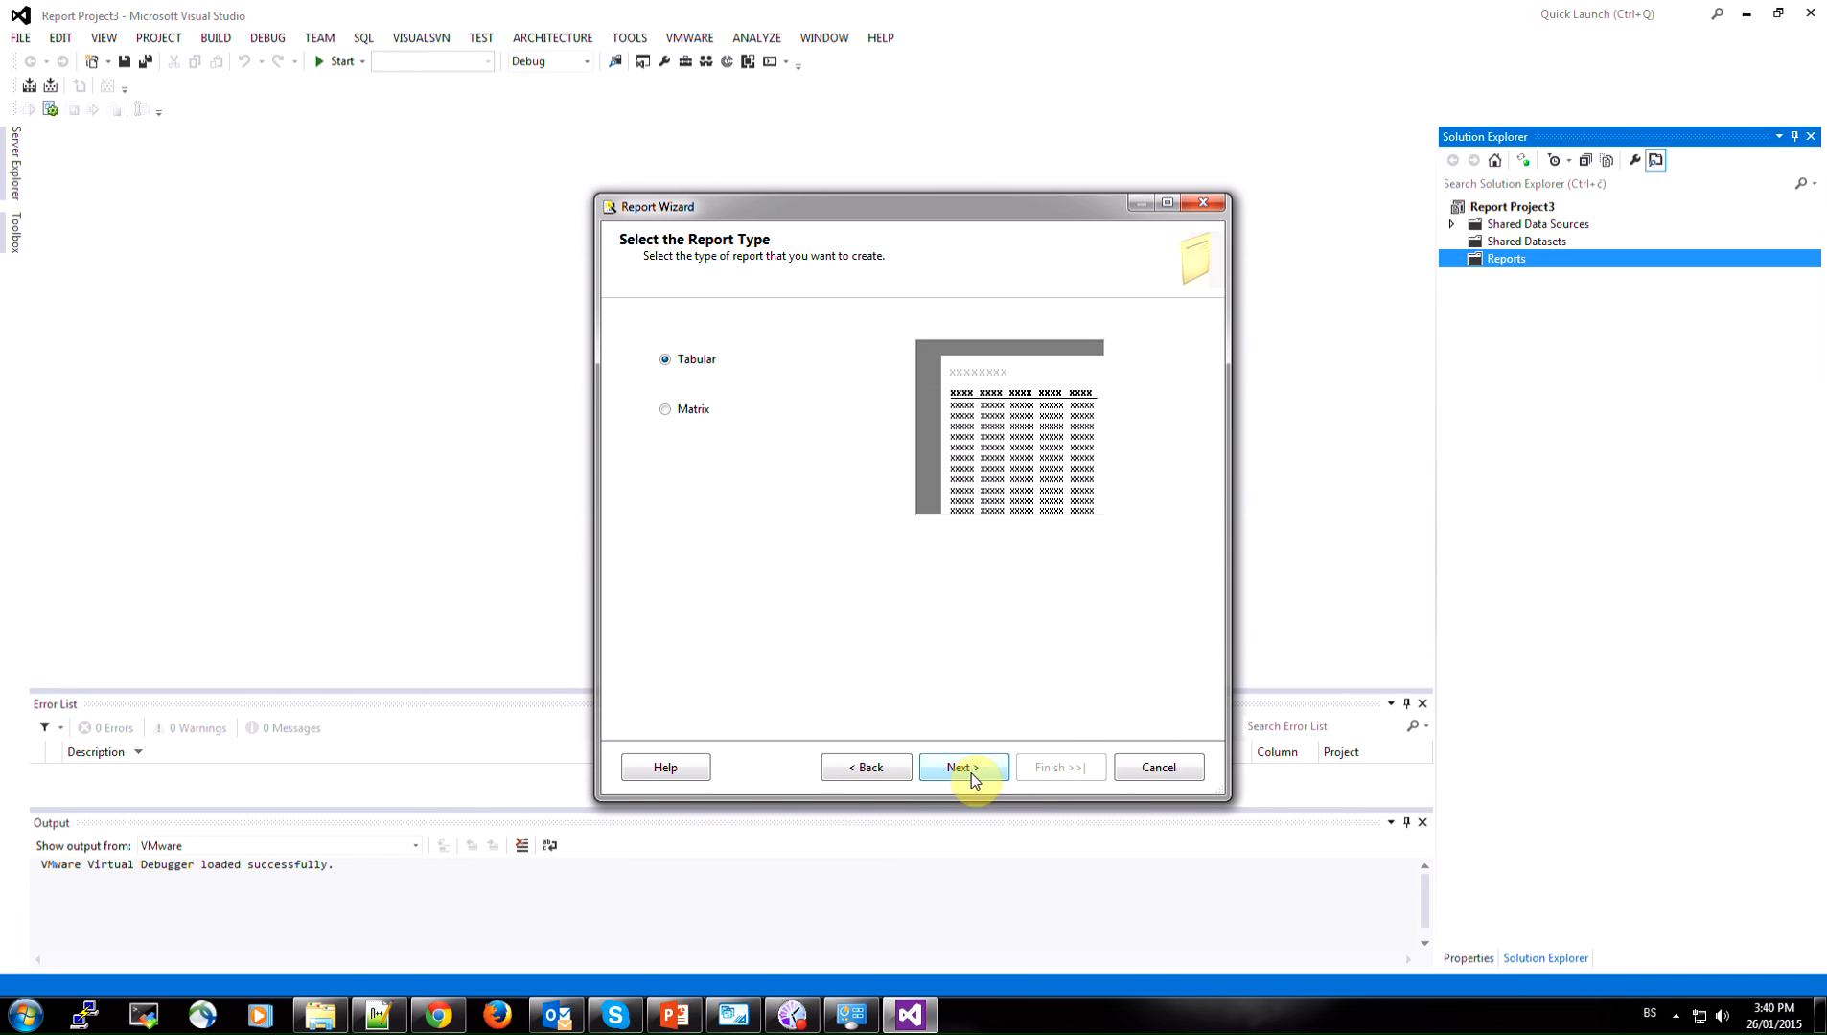
Keep the Tabular report type and default table design, name the report Test report, and complete the wizard
left_click(971, 777)
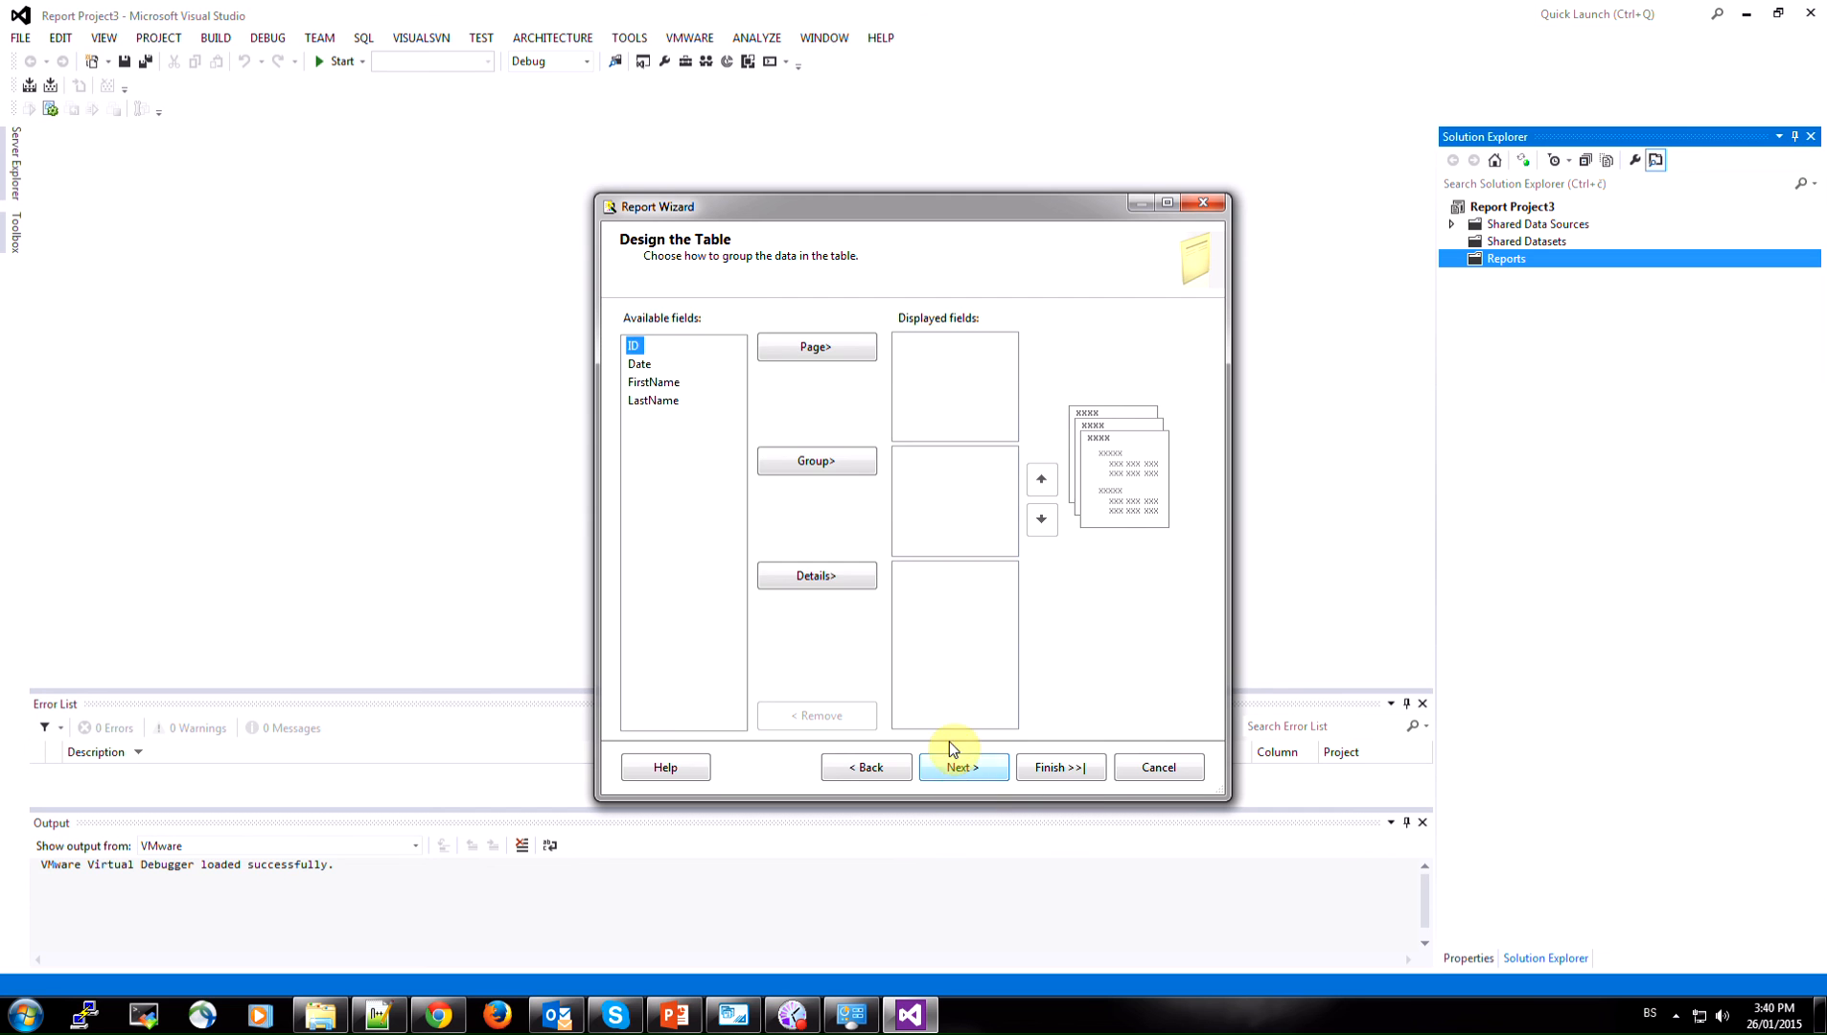
left_click(1069, 767)
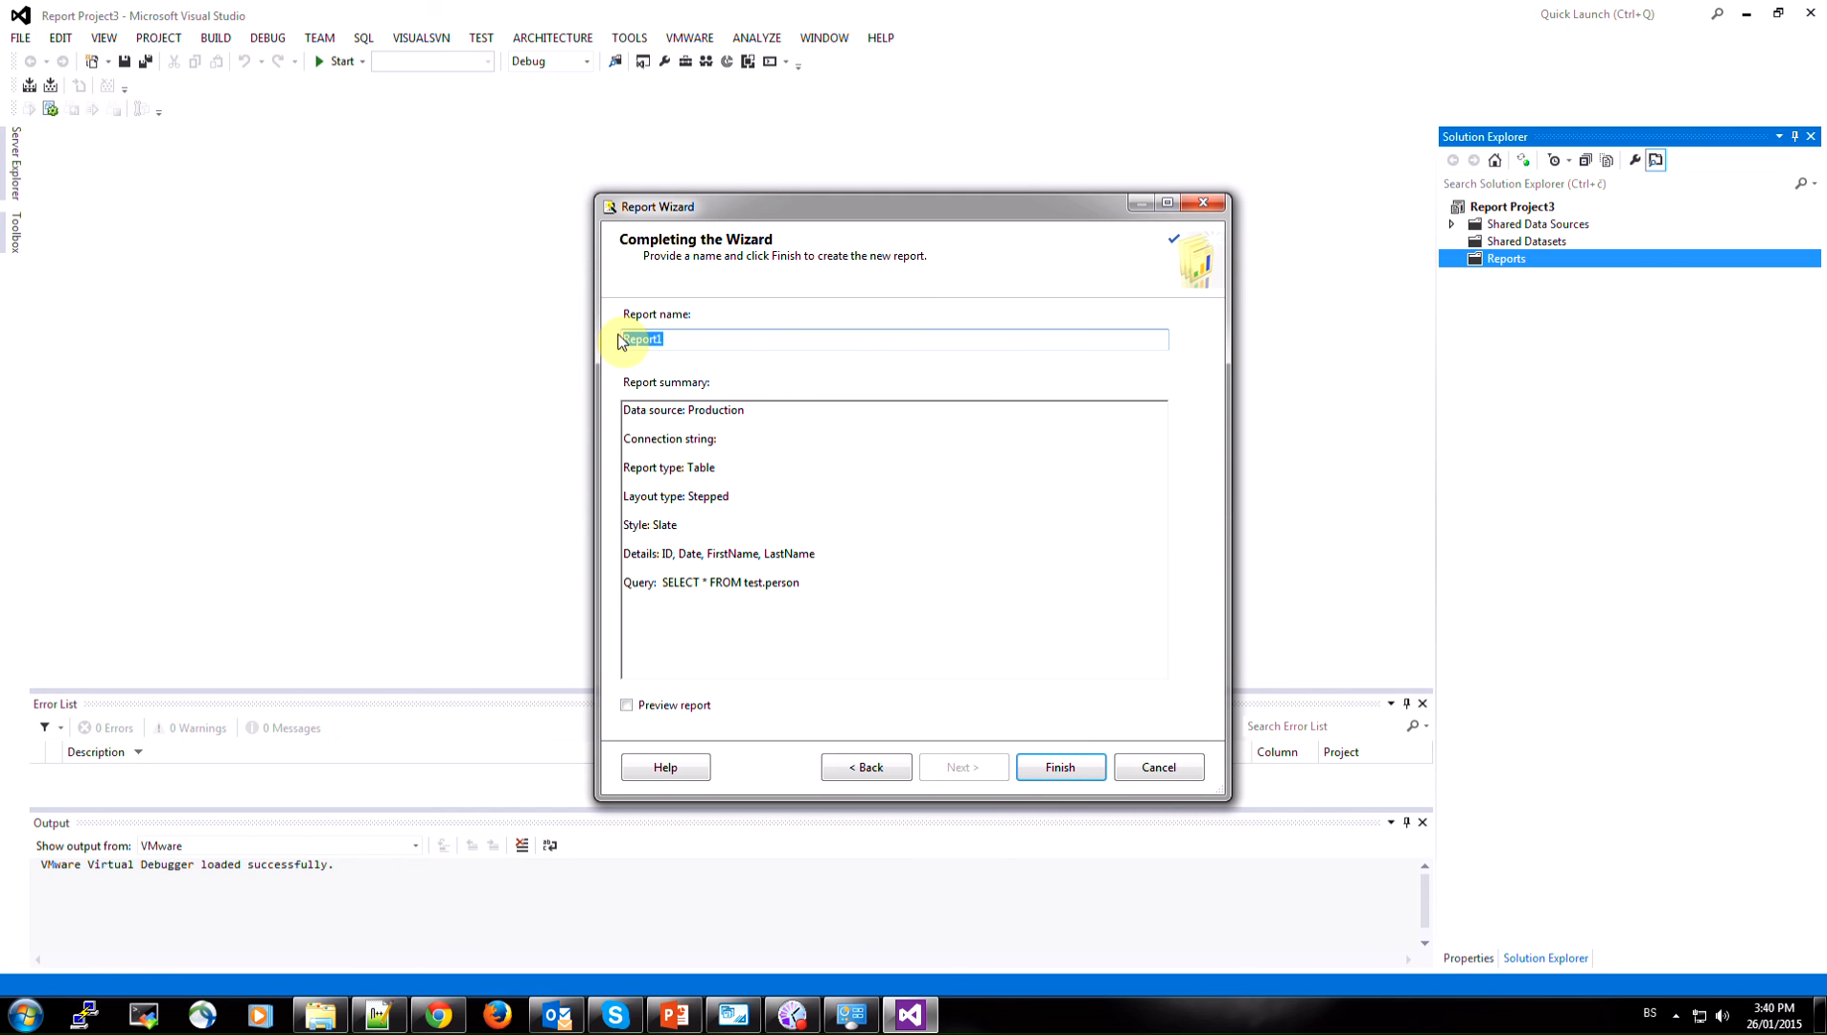
type("Test r")
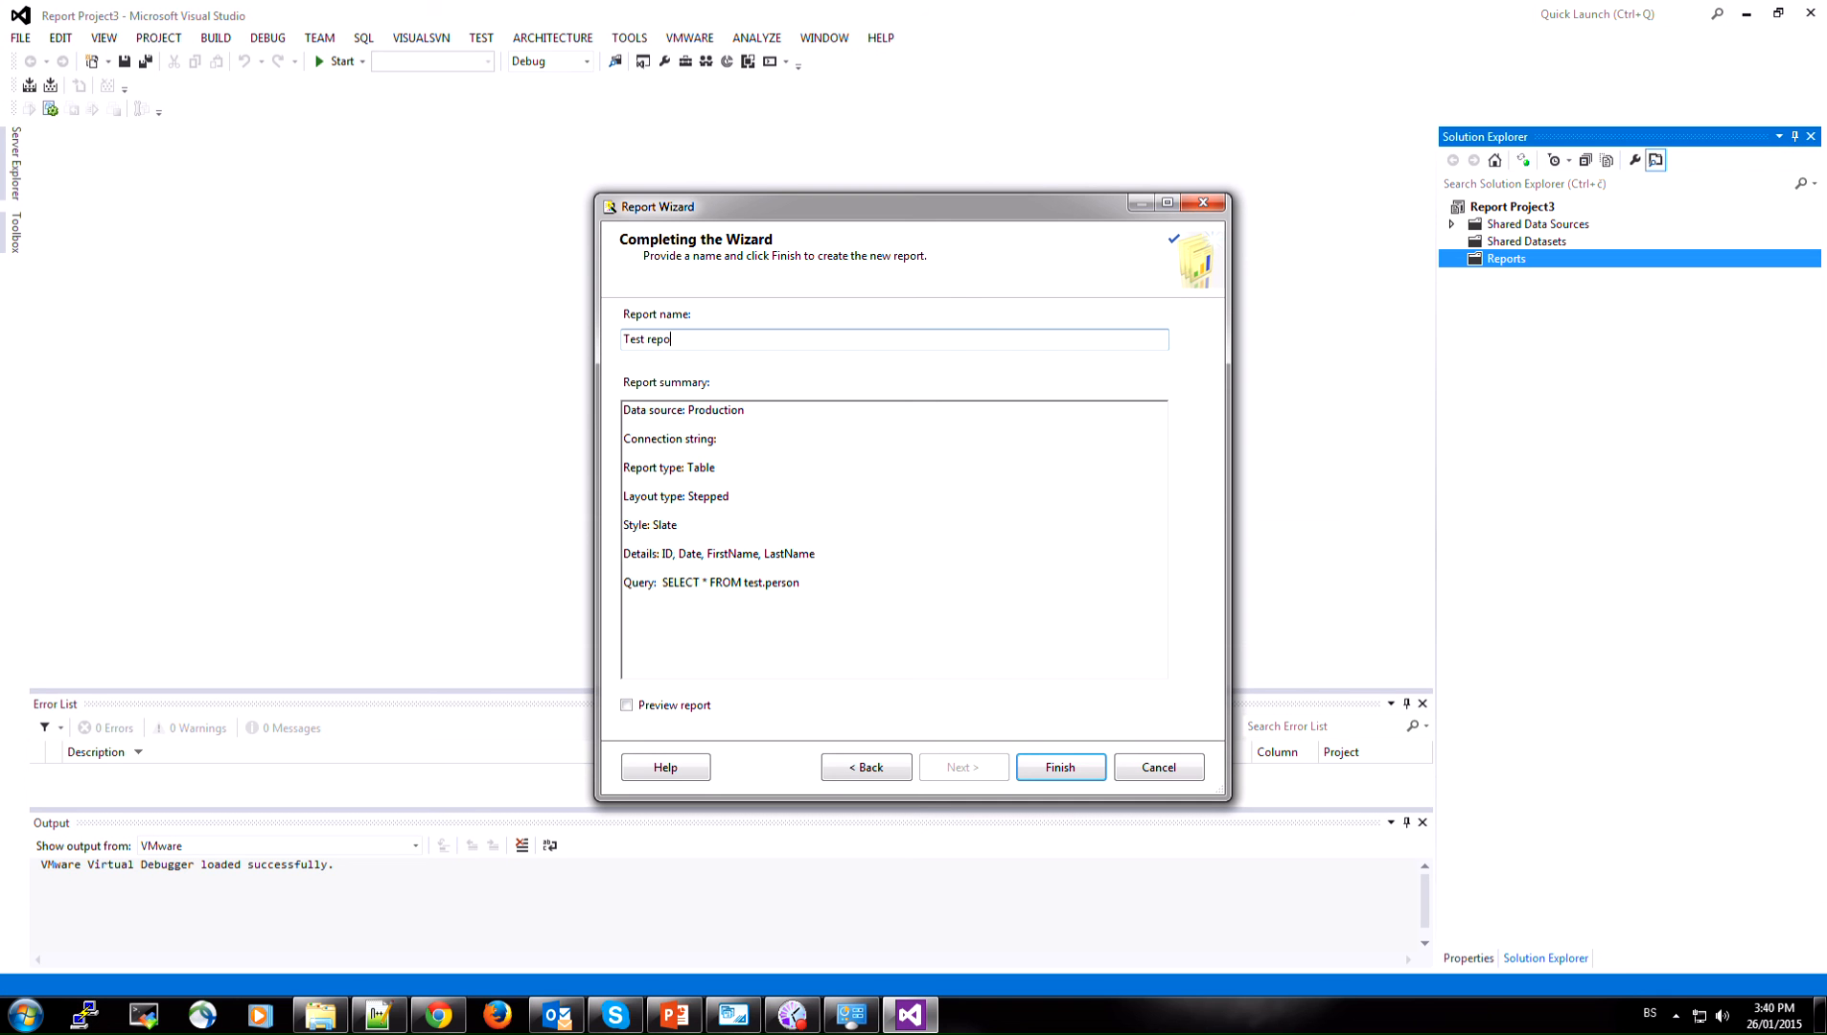
left_click(1073, 770)
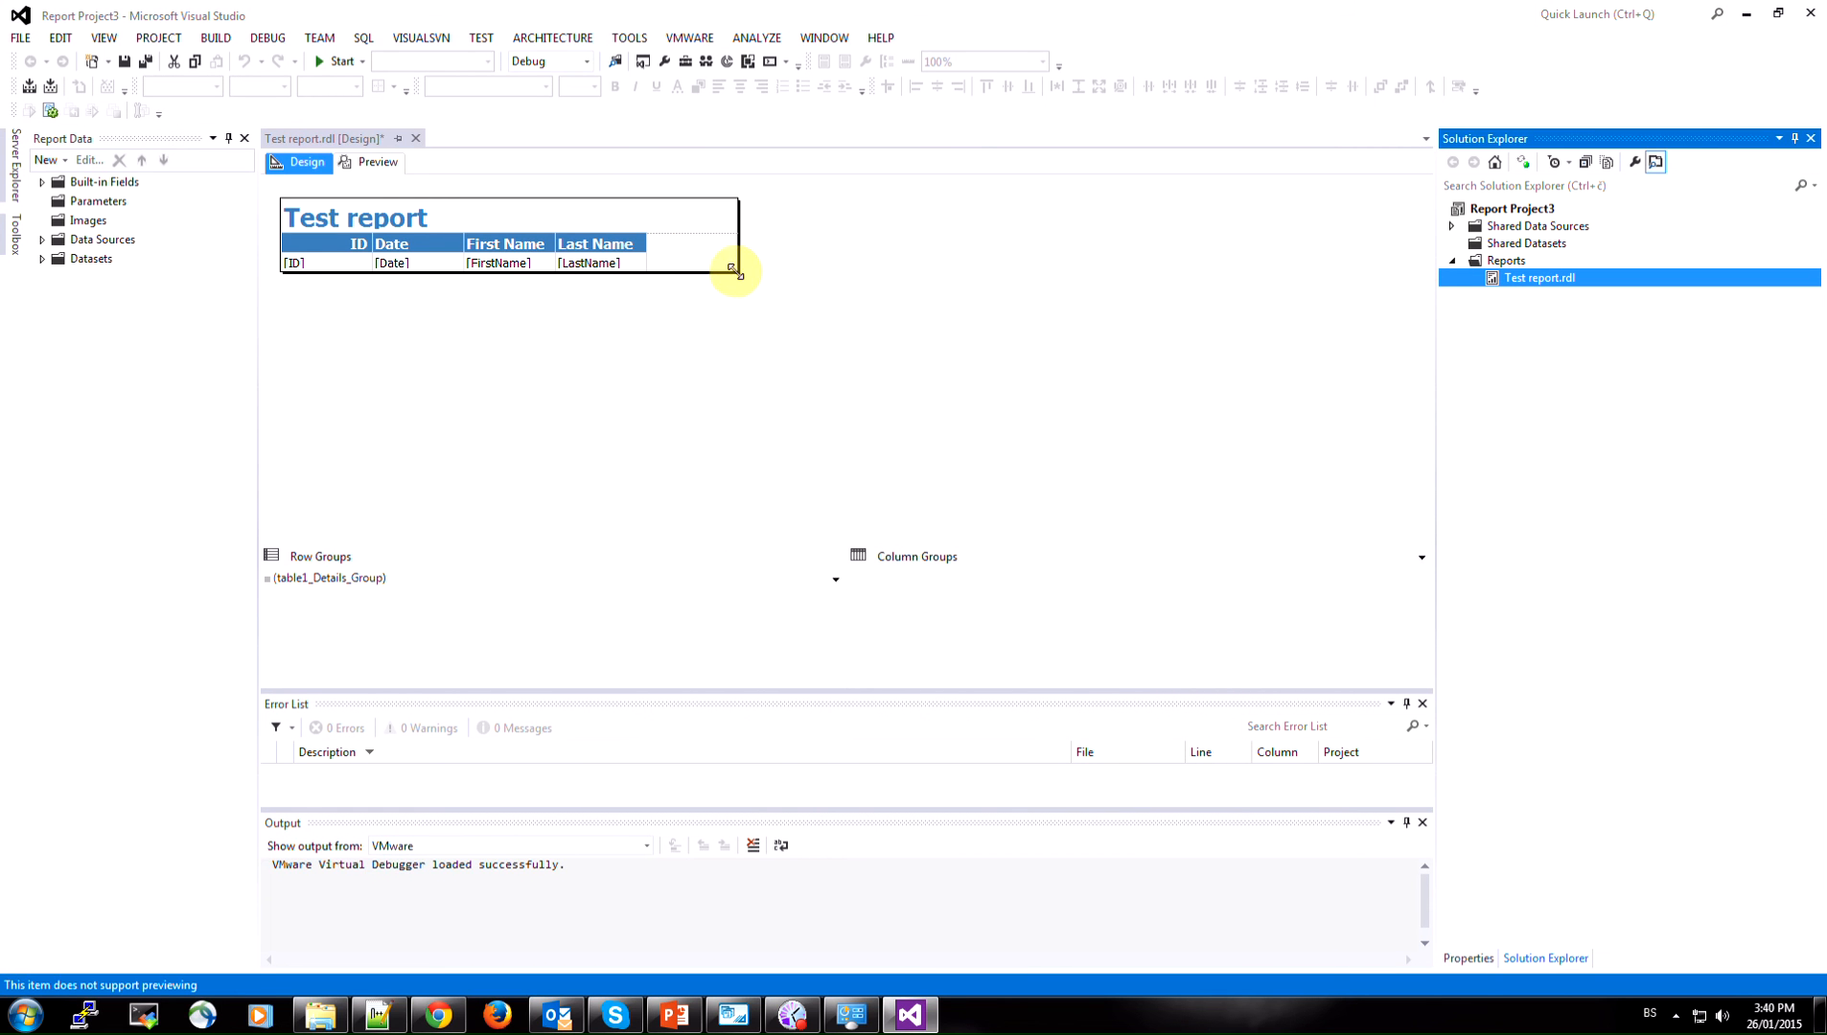
Preview the Test report.rdl report
left_click(374, 165)
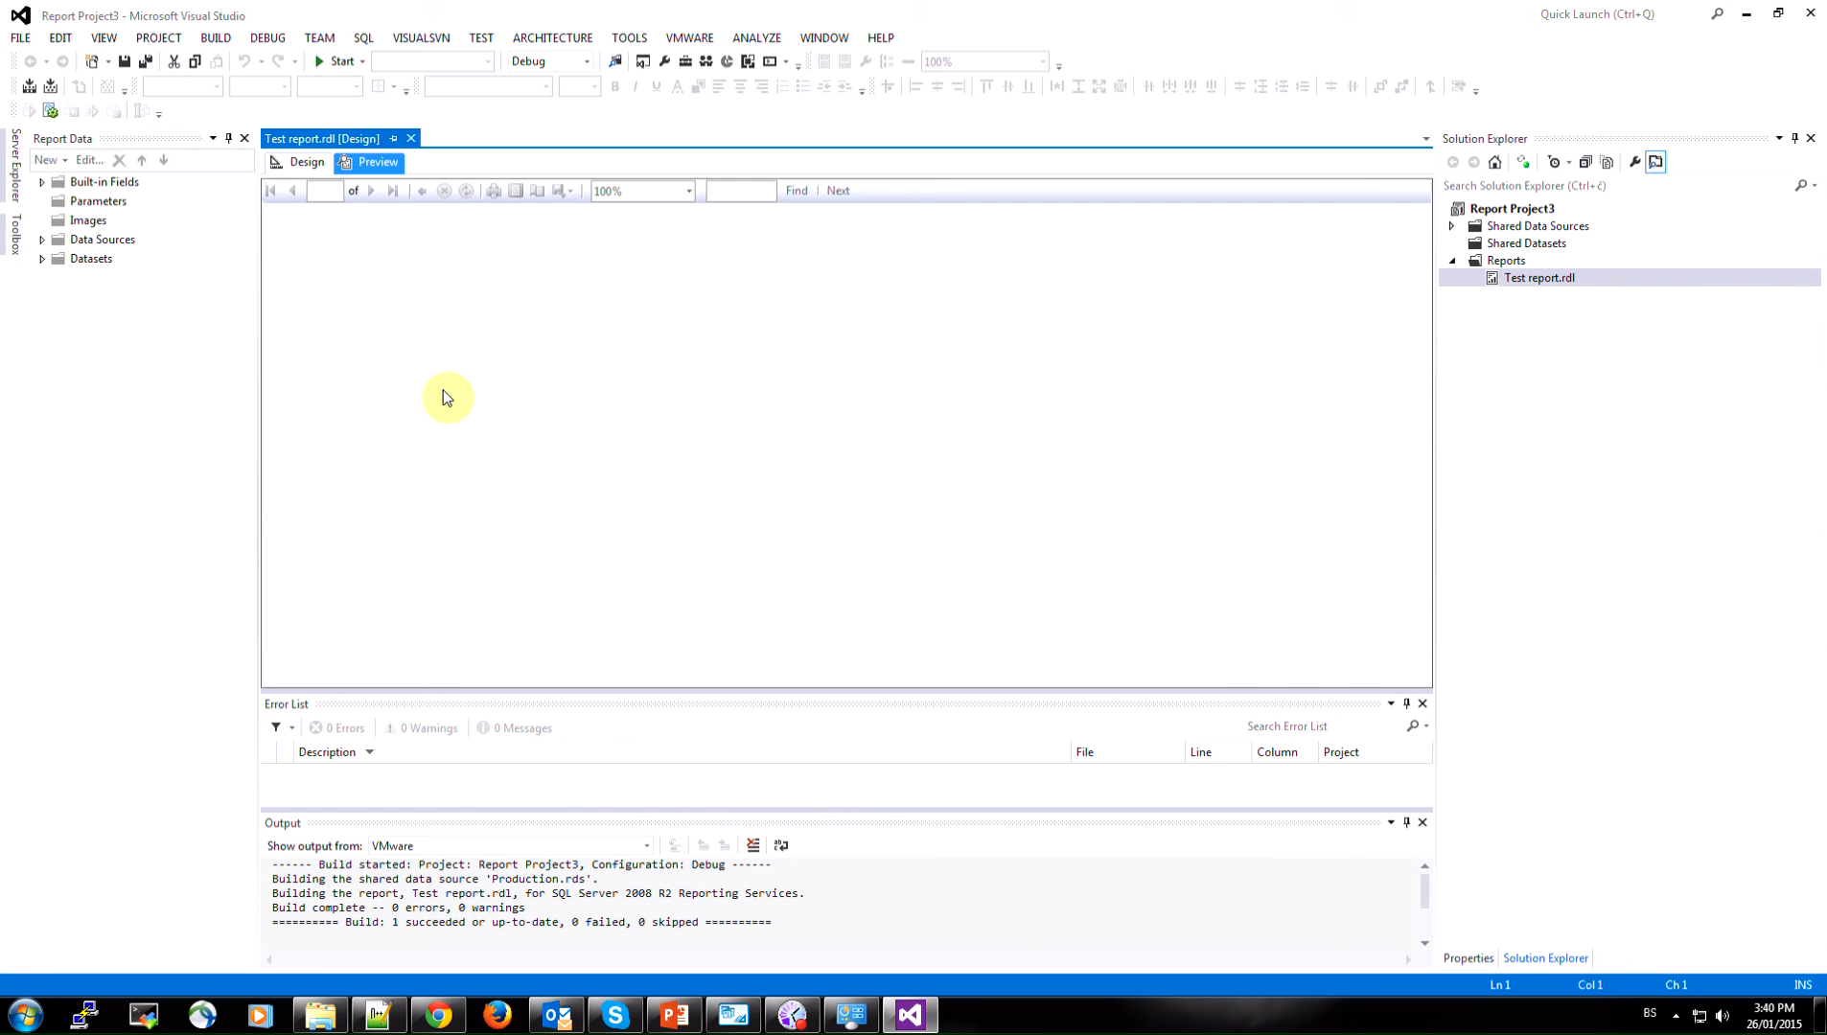
left_click(375, 168)
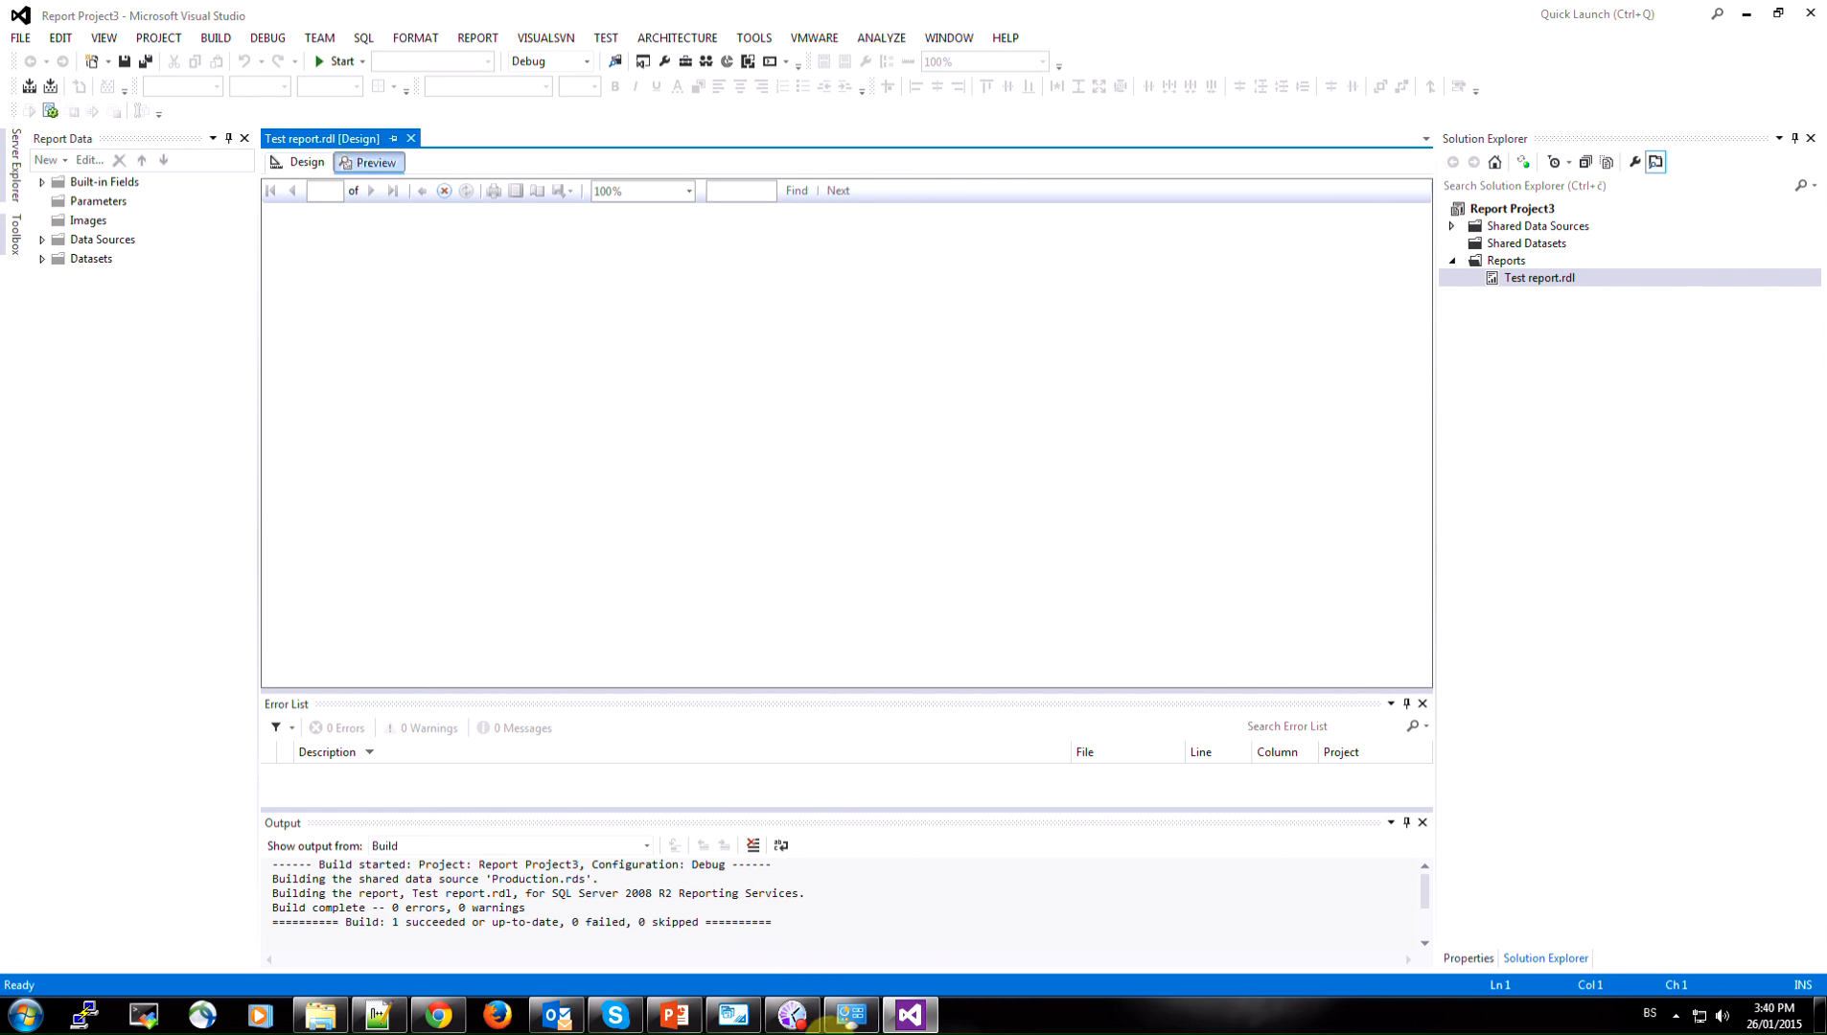